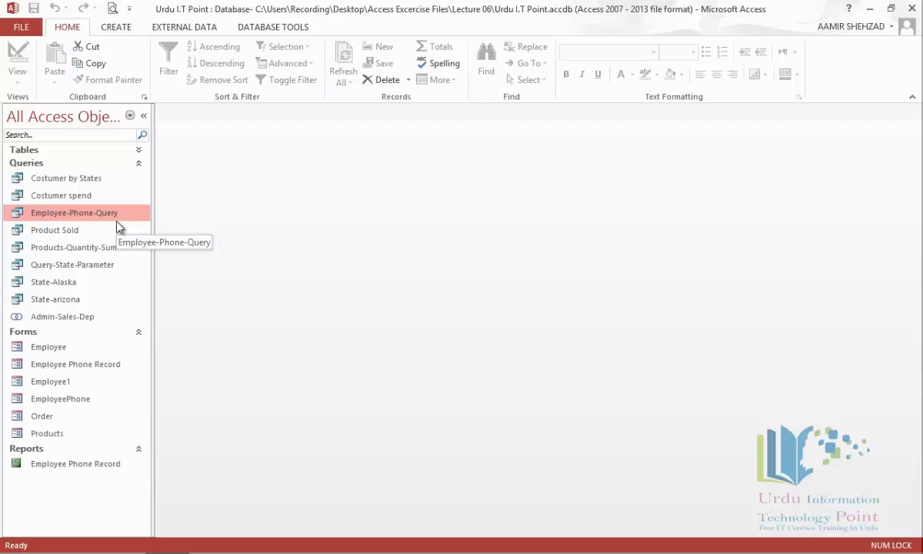
Create a report from Employee-Phone-Query and narrow its First Name, Last Name and Type columns.
click(105, 27)
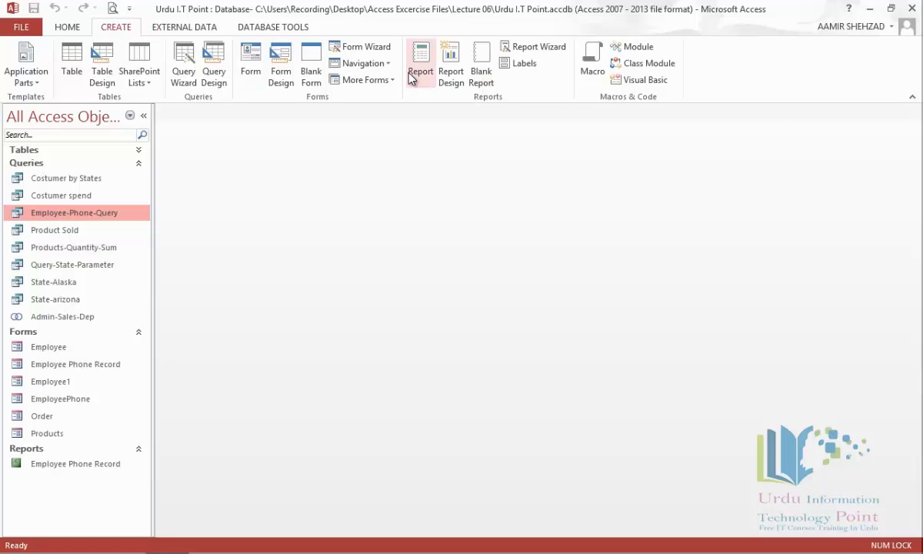
click(412, 77)
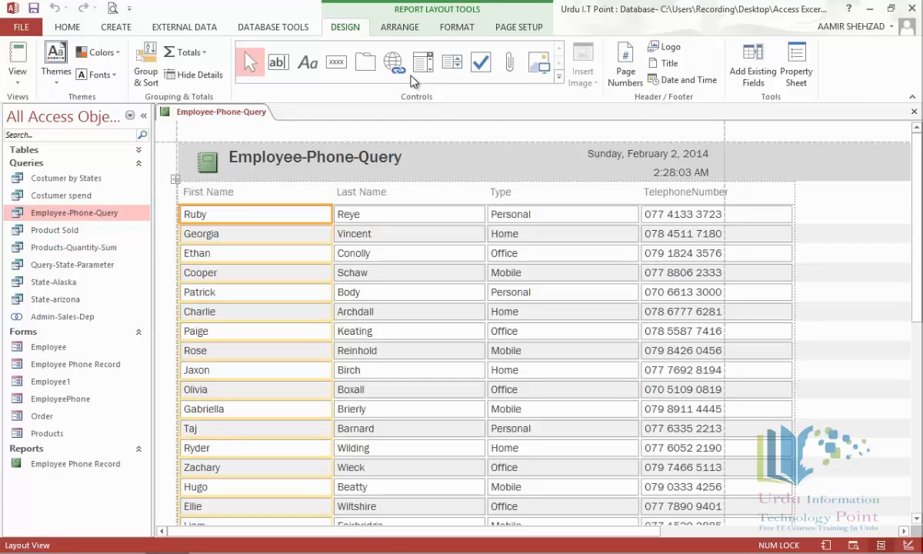
drag(333, 214, 265, 213)
click(390, 216)
drag(379, 214, 344, 213)
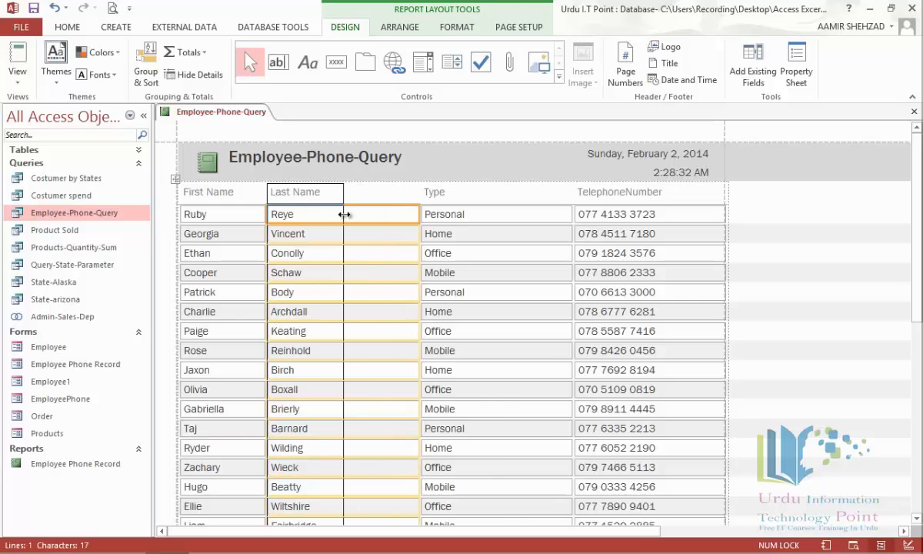
click(434, 215)
drag(498, 214, 450, 214)
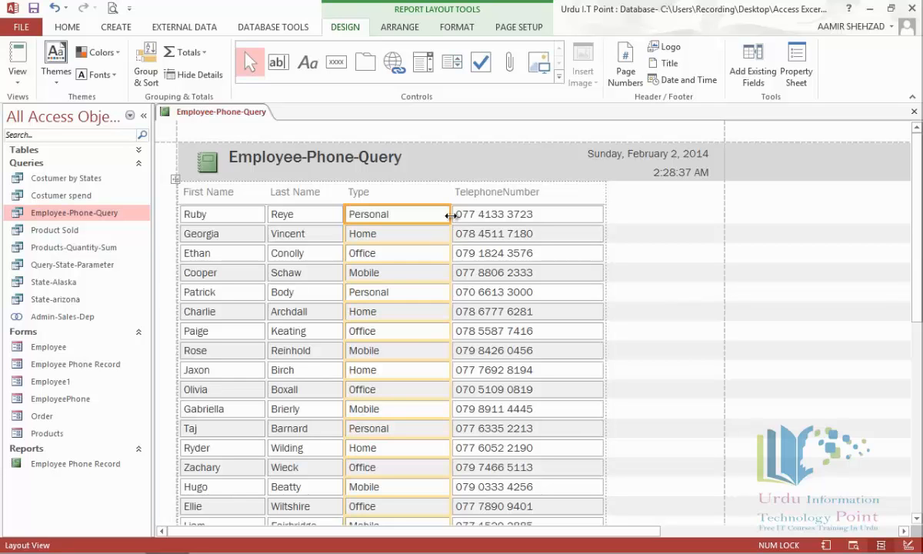
Set a transparent shape outline on the First Name, Last Name, Type and TelephoneNumber data columns.
click(193, 215)
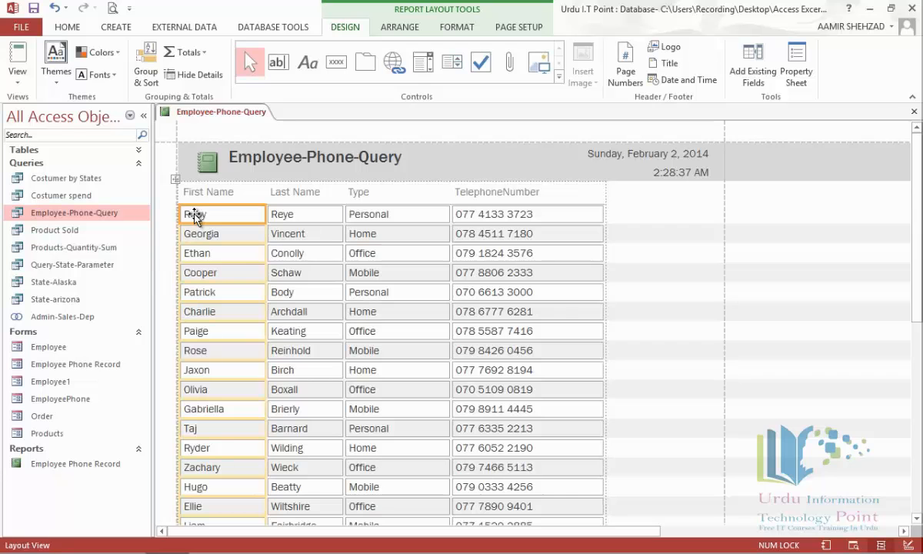
shift+click(478, 214)
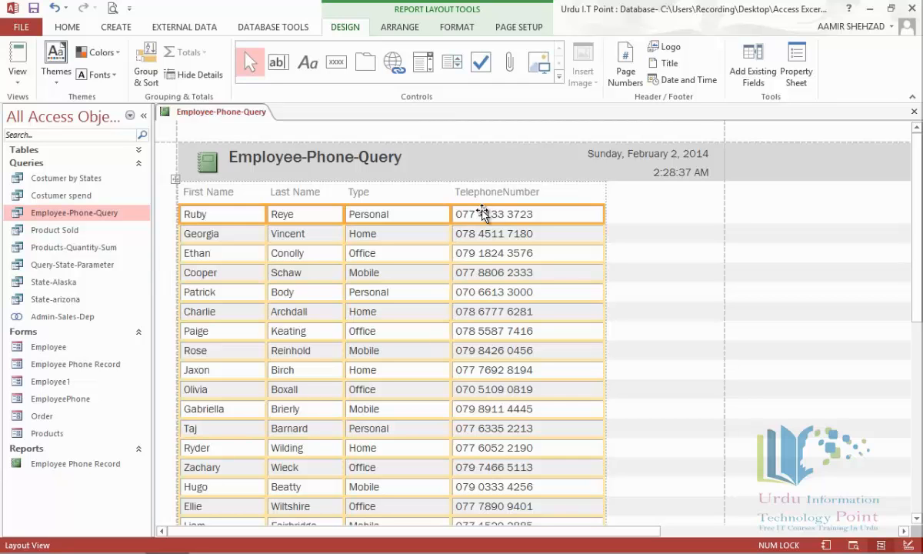
click(457, 27)
click(627, 63)
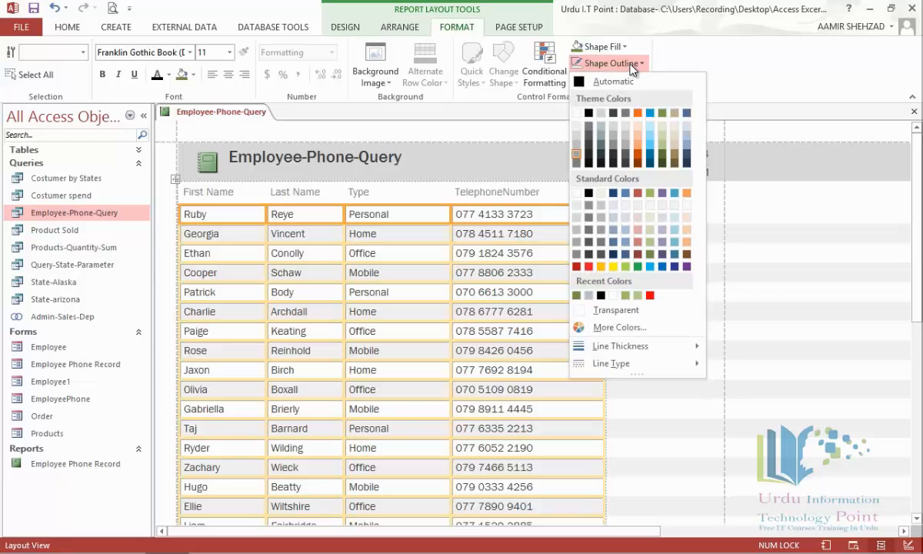
click(622, 312)
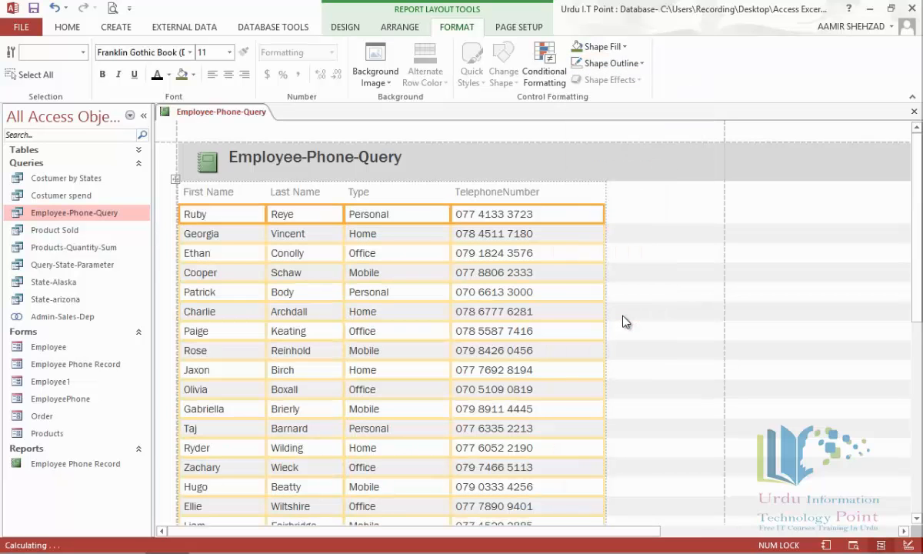
click(370, 235)
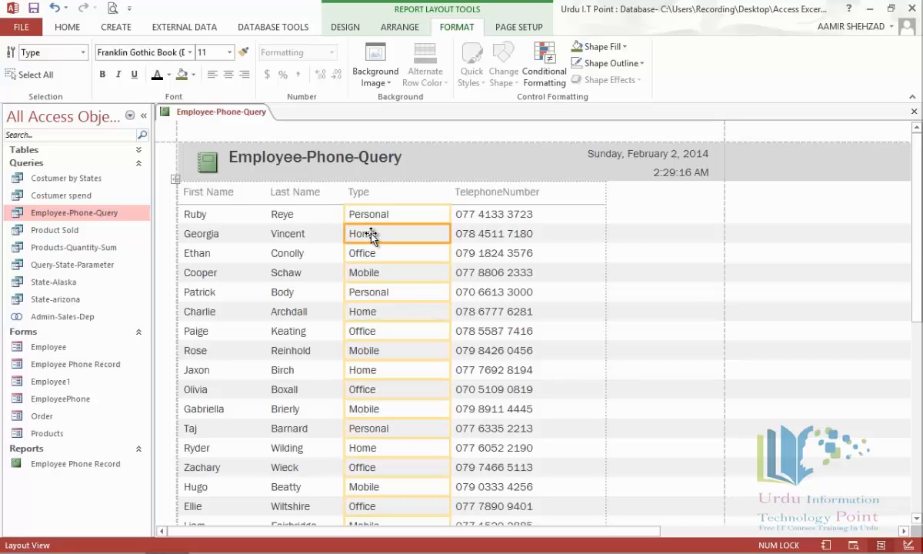
Examine the whole first page of the report in Print Preview.
click(339, 29)
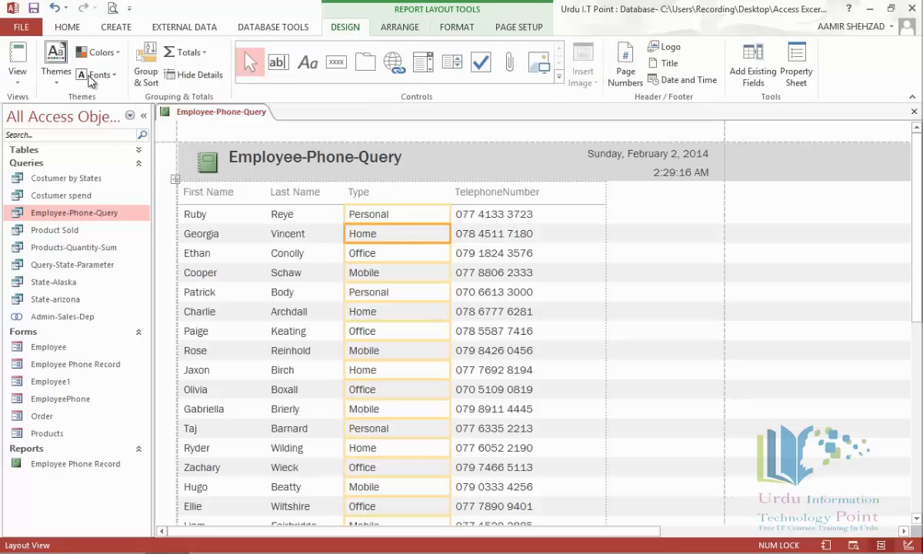
click(16, 85)
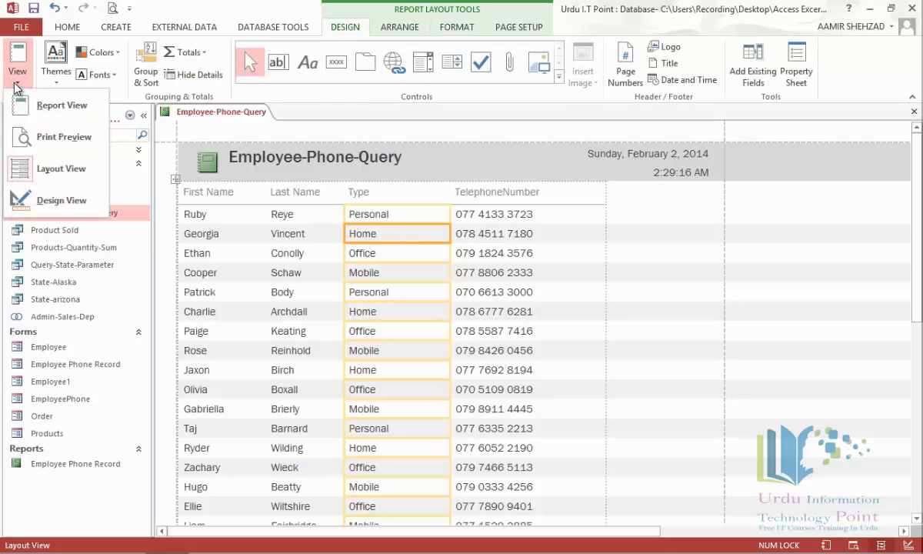
click(55, 145)
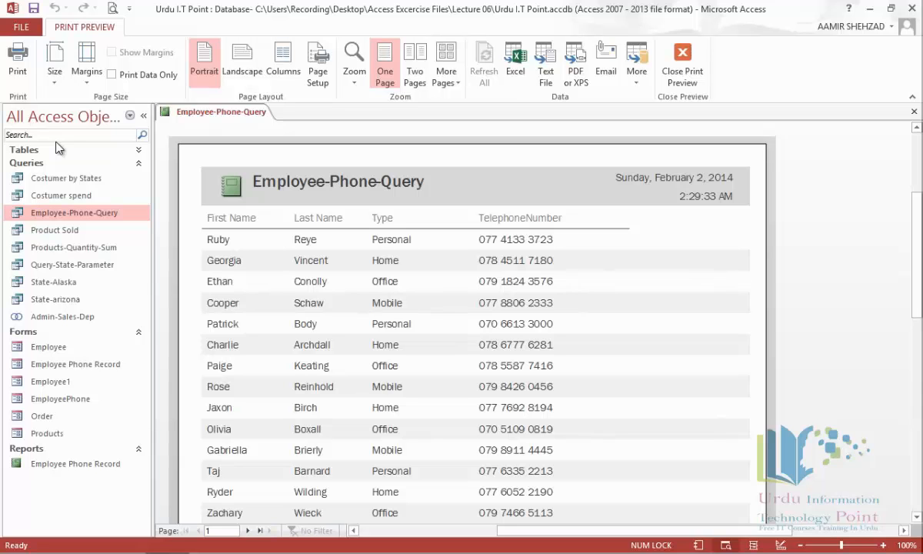
click(414, 261)
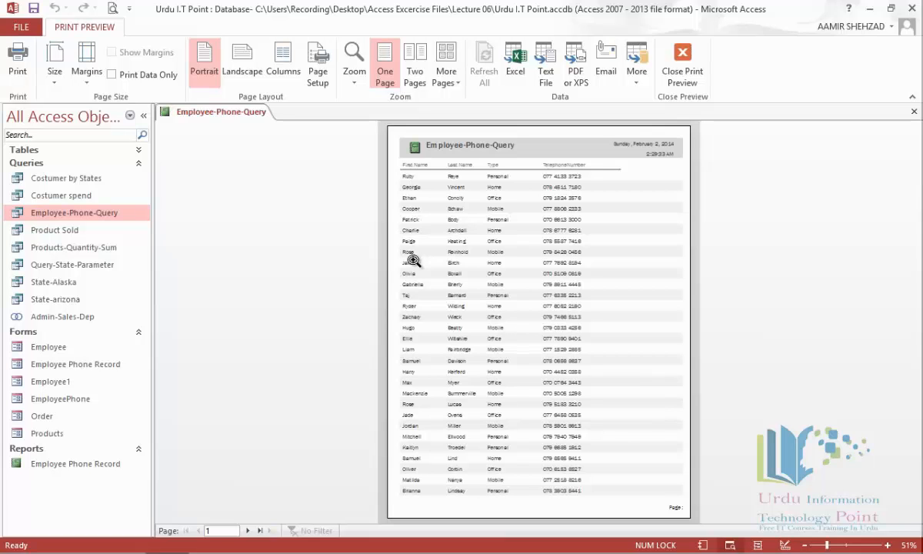
Close the report and save it under the name Employee-Phone-Query.
right_click(241, 110)
click(274, 136)
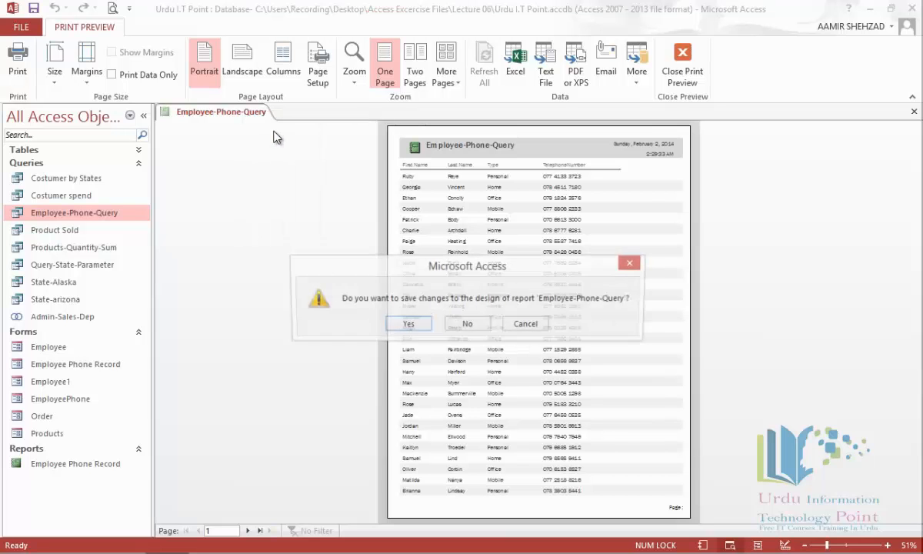
click(407, 324)
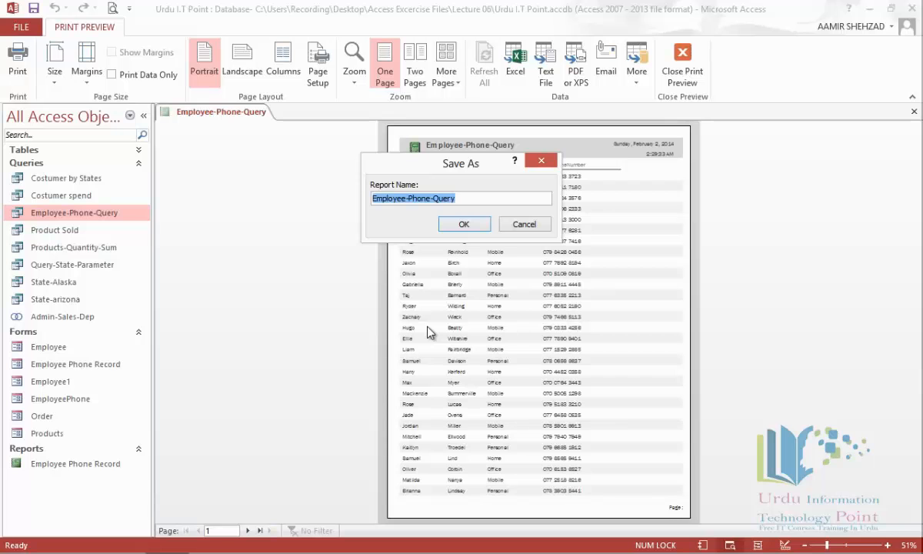
key(End)
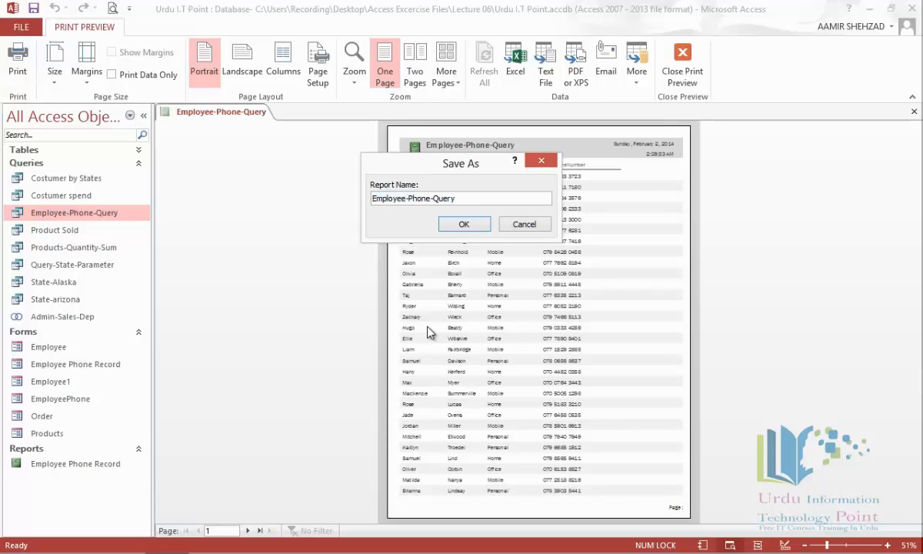
key(Return)
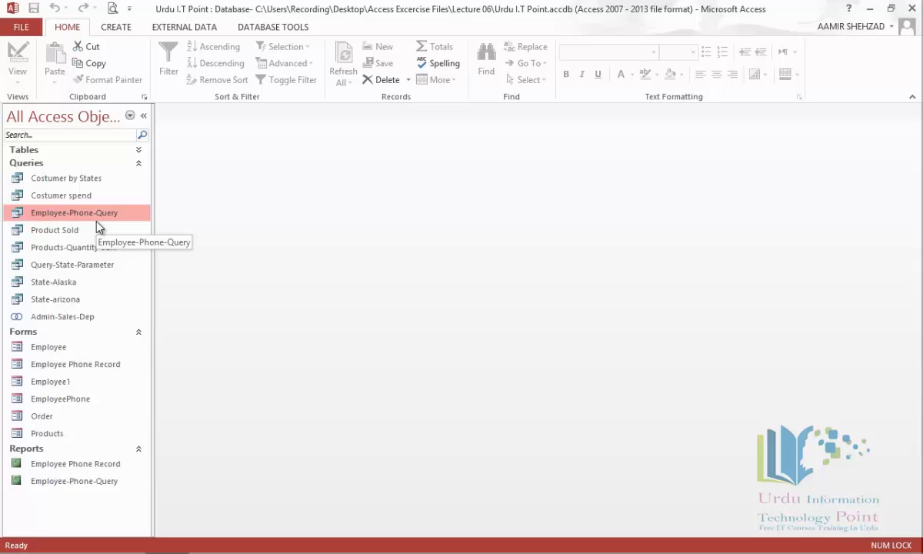
Start a Report Wizard report on Employee-Phone-Query with the fields First Name, Last Name, Type and TelephoneNumber.
click(115, 30)
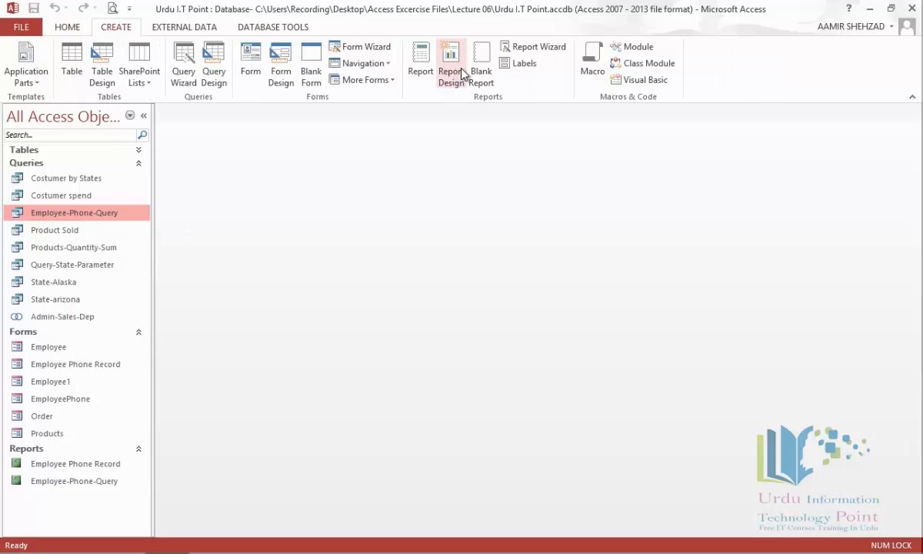
click(544, 54)
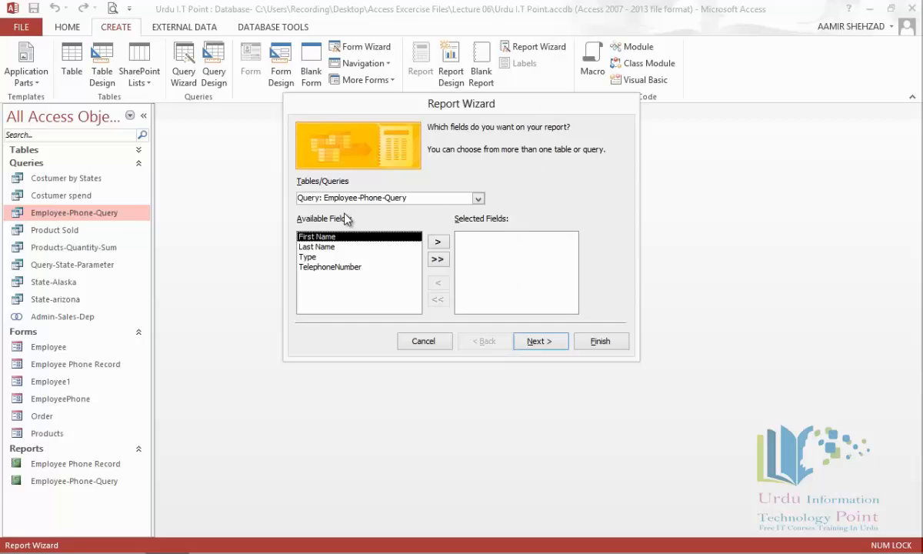
click(437, 243)
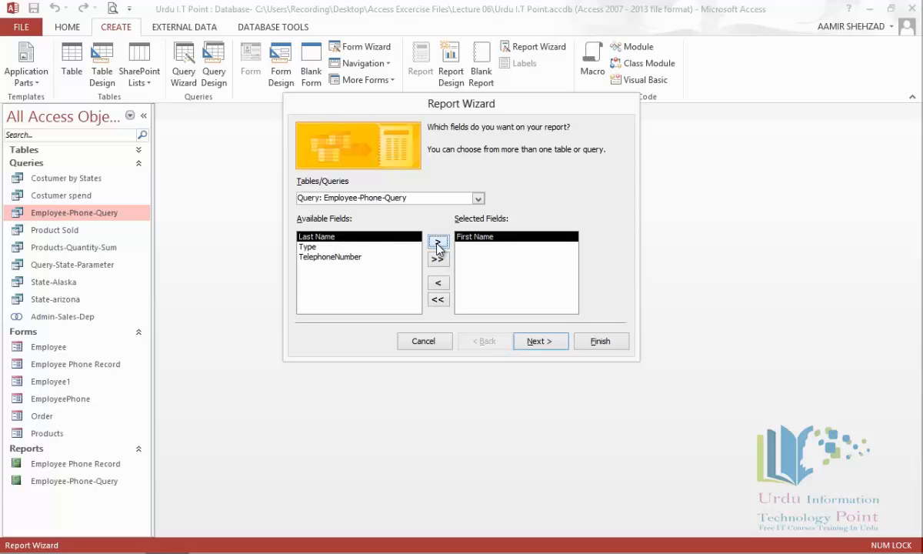
click(438, 243)
click(438, 243)
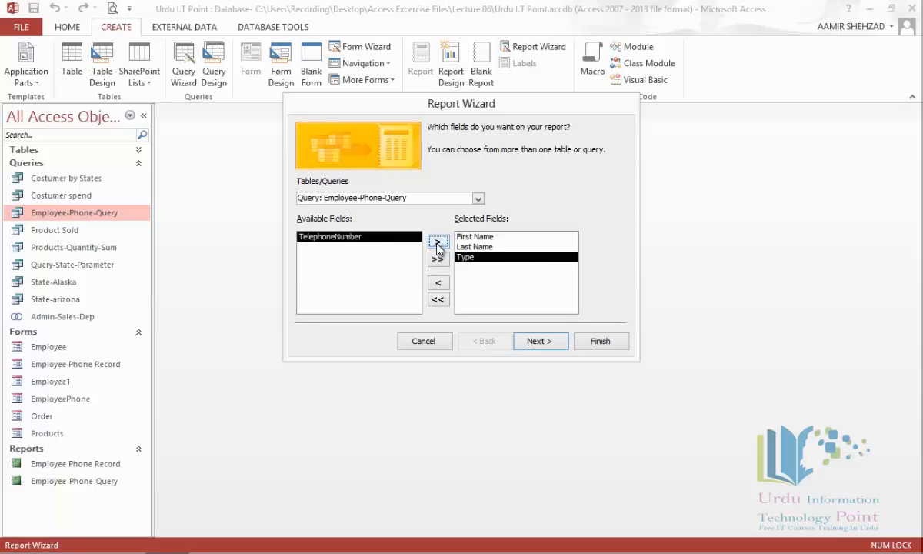
click(437, 243)
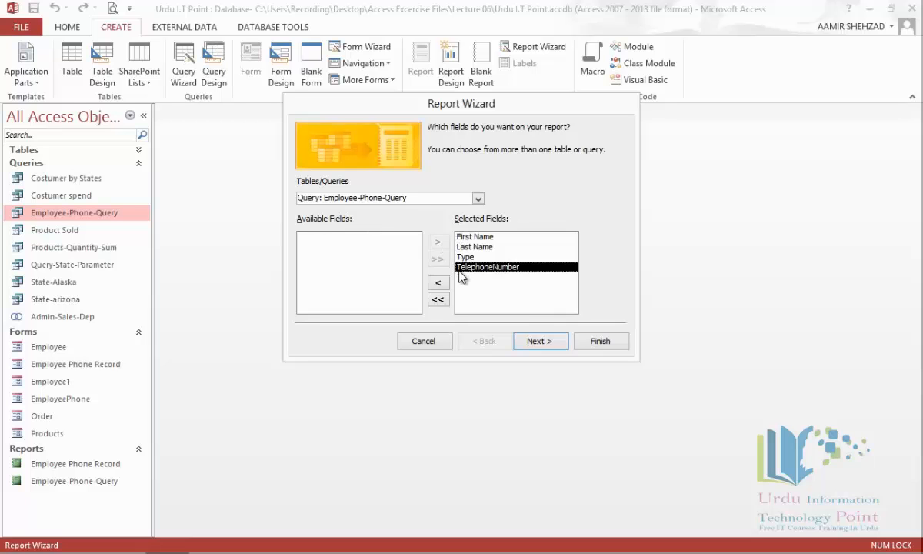
click(540, 342)
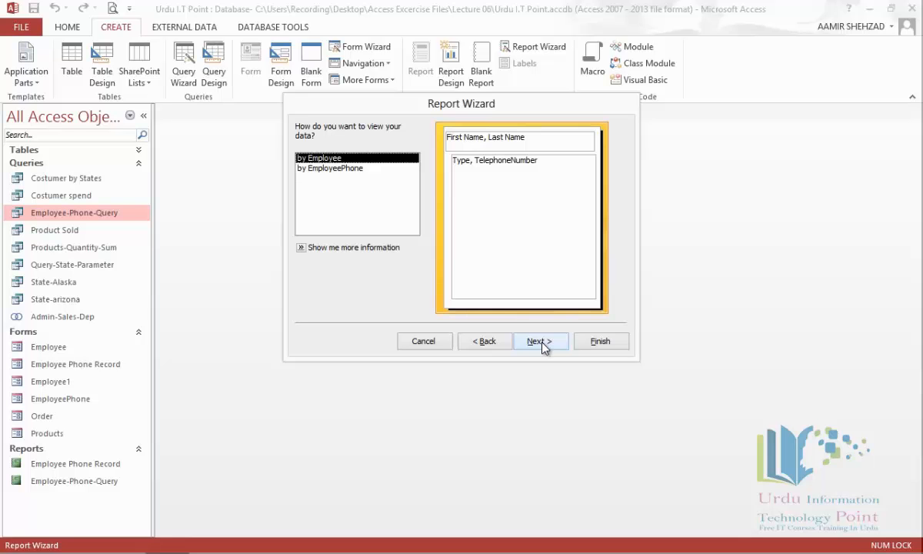
Have the report data viewed by Employee, without adding any grouping levels.
click(333, 169)
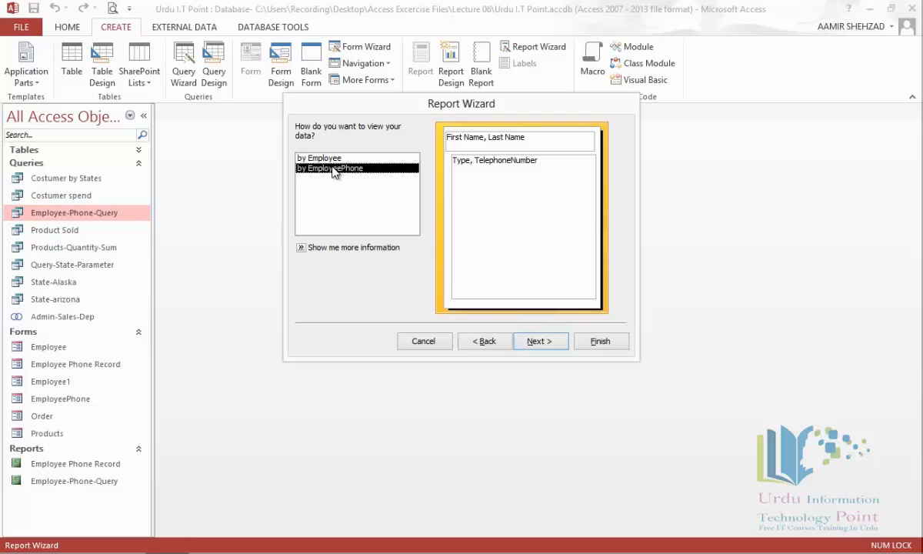
click(327, 158)
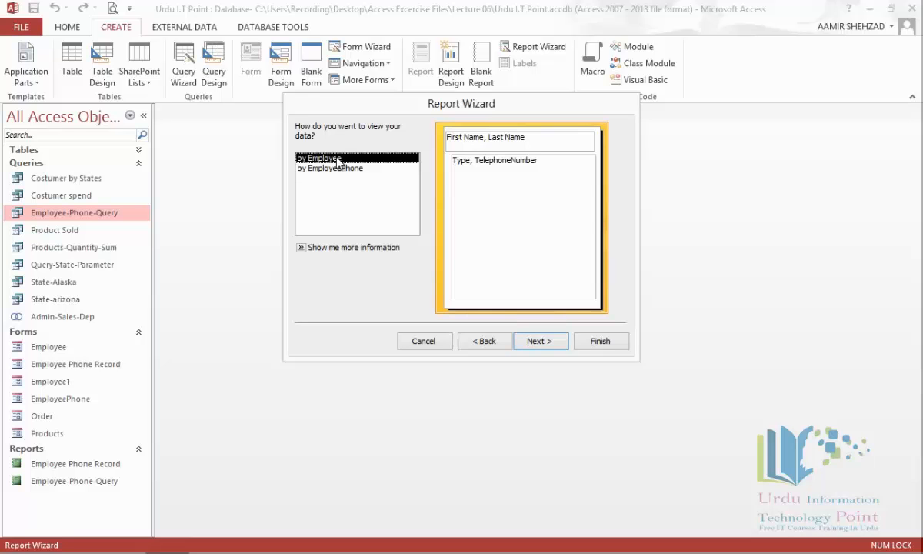
click(534, 345)
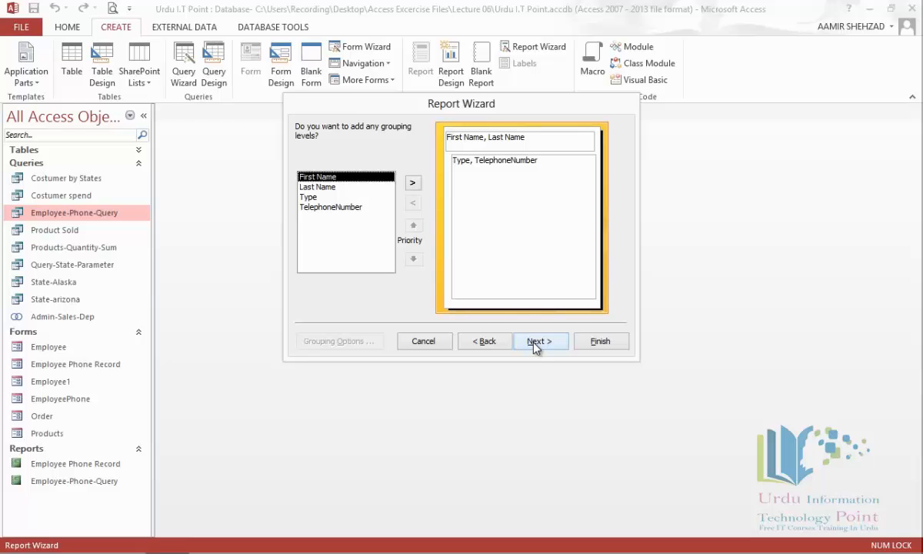
click(536, 340)
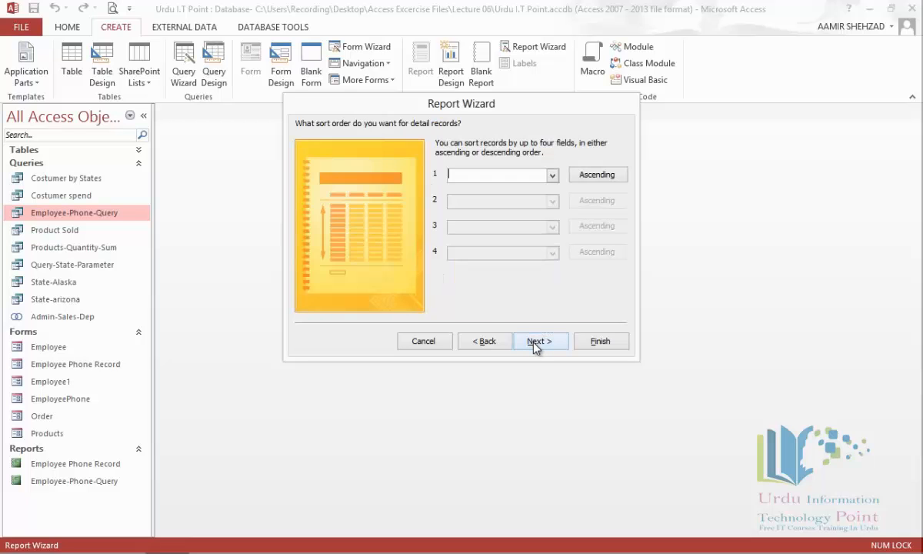
Sort the detail records by Type in ascending order.
click(552, 176)
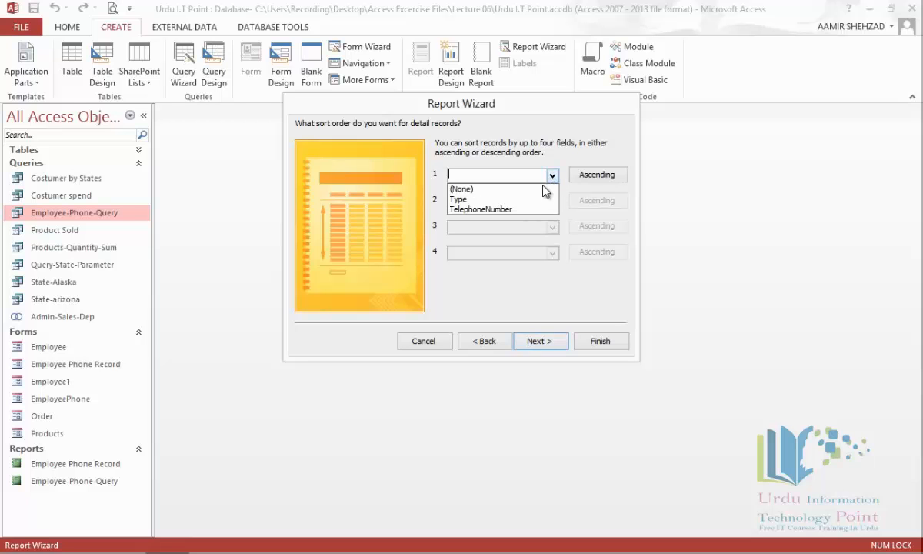
click(533, 198)
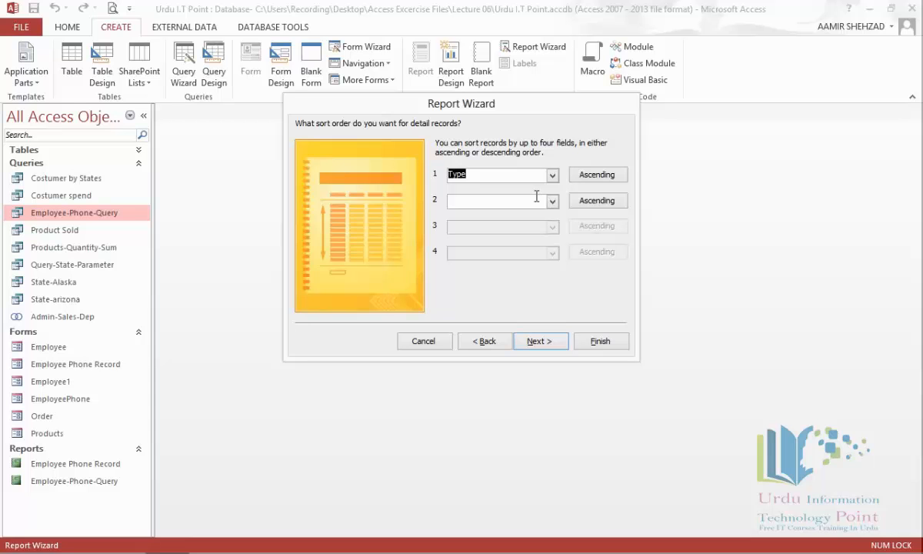
click(544, 343)
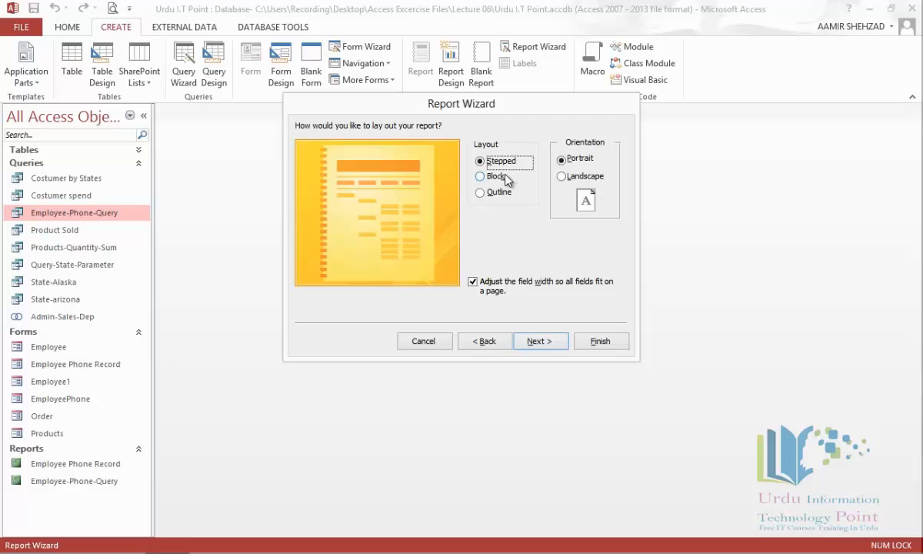
Compare the Block and Outline layouts and settle on Stepped in portrait orientation.
click(501, 179)
click(504, 194)
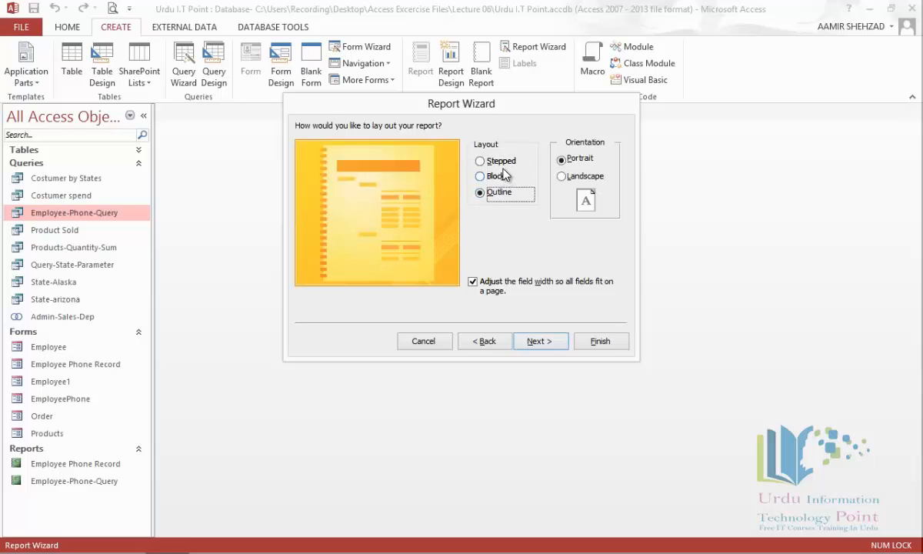
click(504, 163)
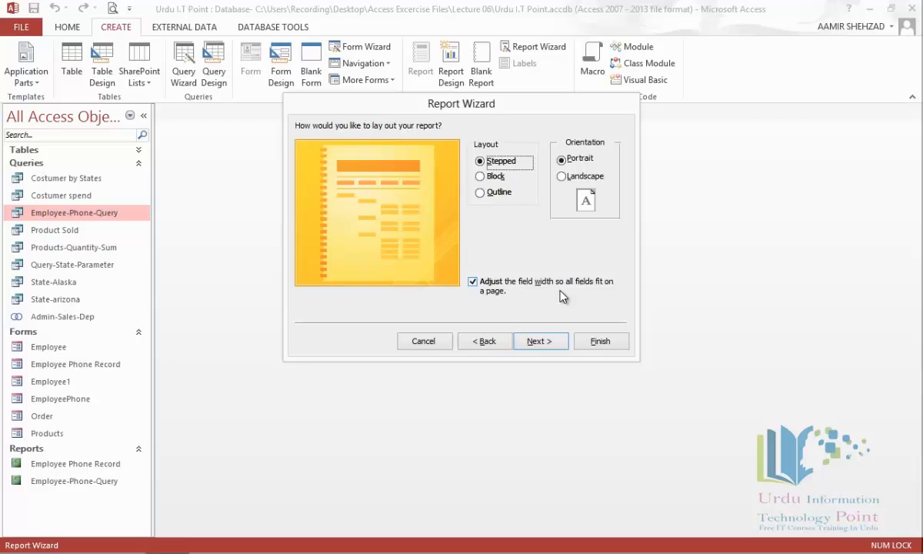
click(552, 341)
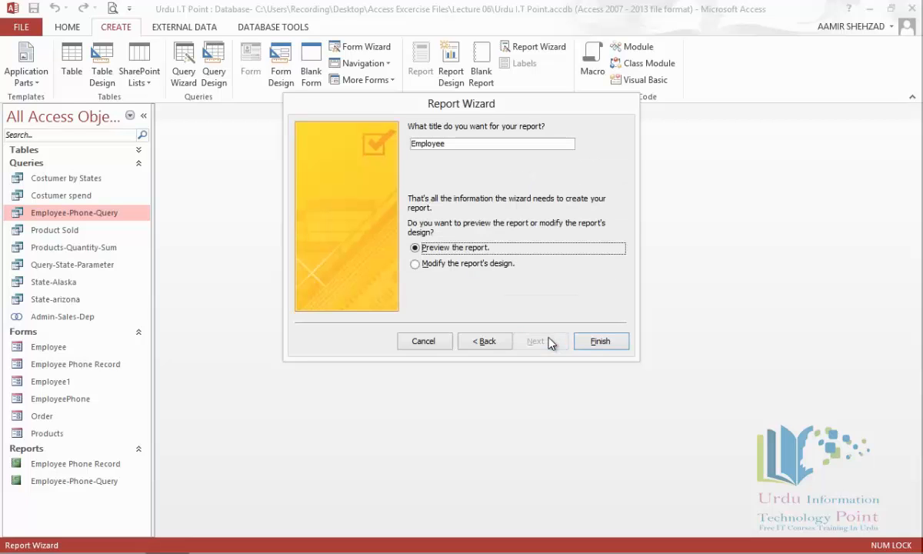
Title the report "Employee Phone Report" and finish the wizard with a preview of the report.
click(485, 144)
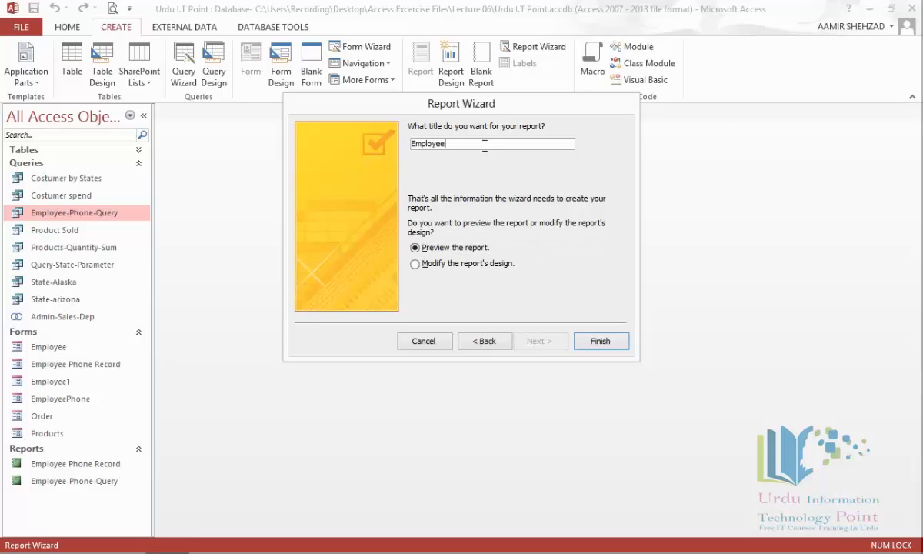
text(Phone Report)
click(602, 342)
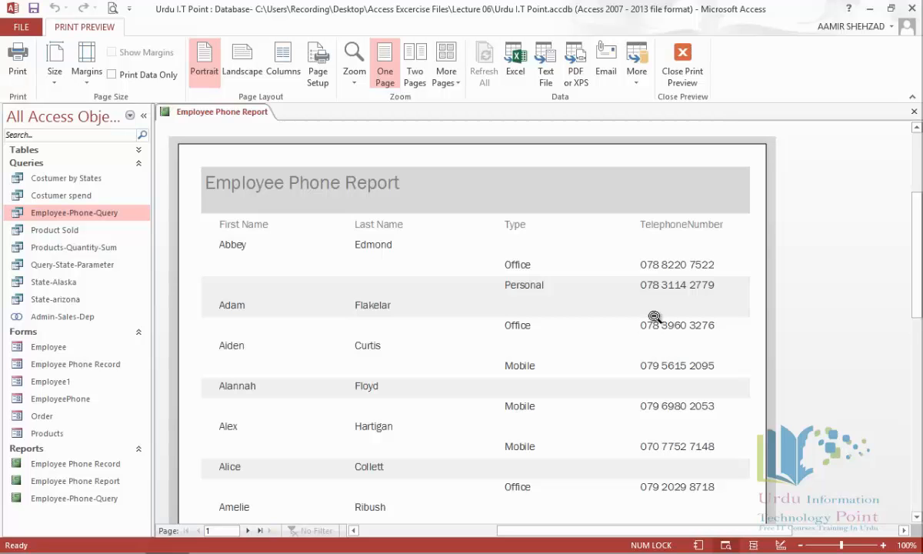
Close the print preview and switch the Employee Phone Report to Layout View.
click(679, 76)
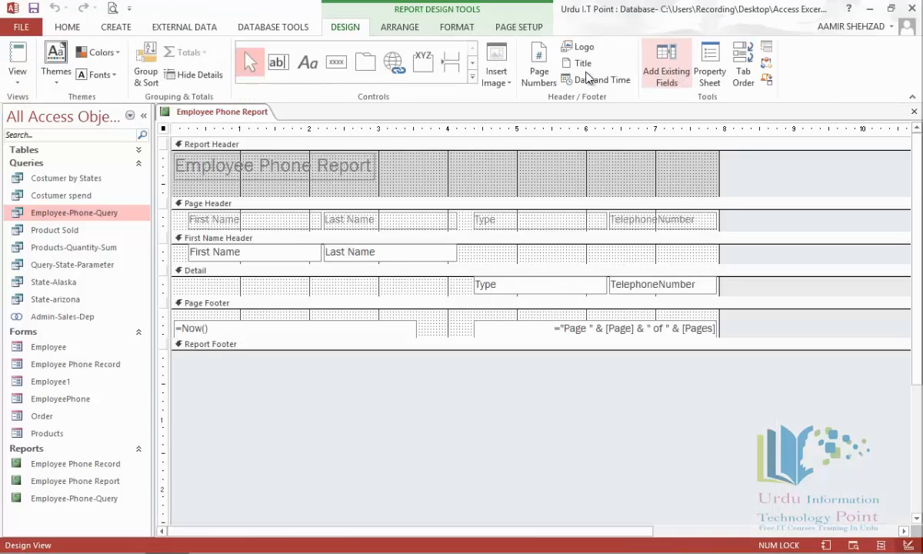
click(17, 75)
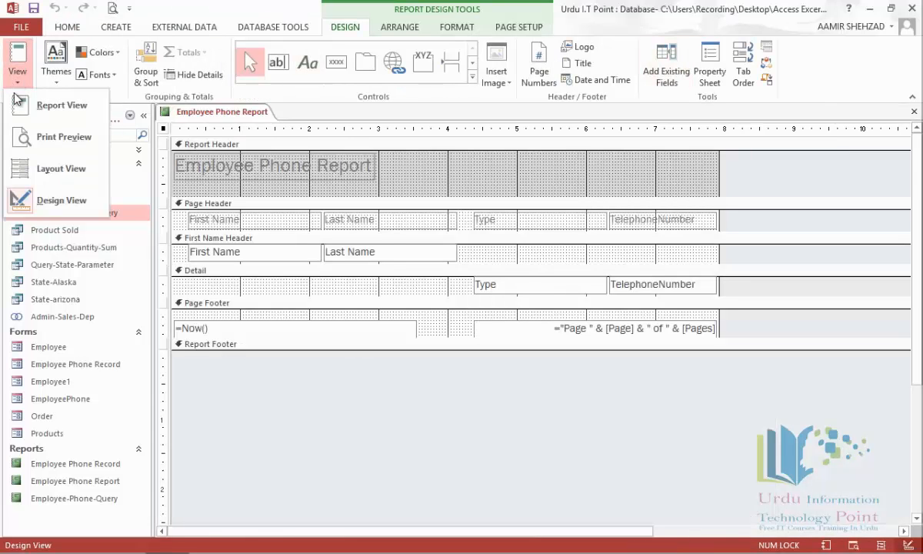
click(44, 171)
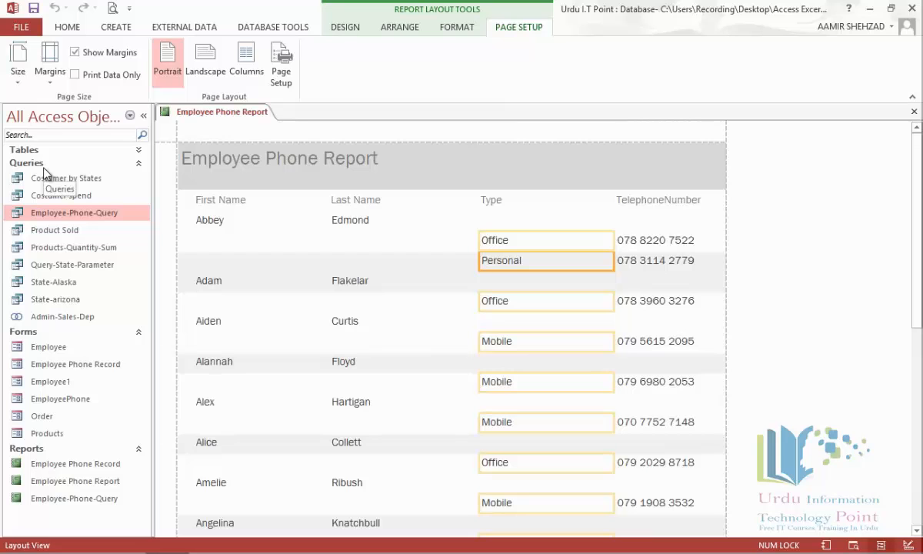
Fill the group header rows that hold the employee names with dark green.
click(186, 225)
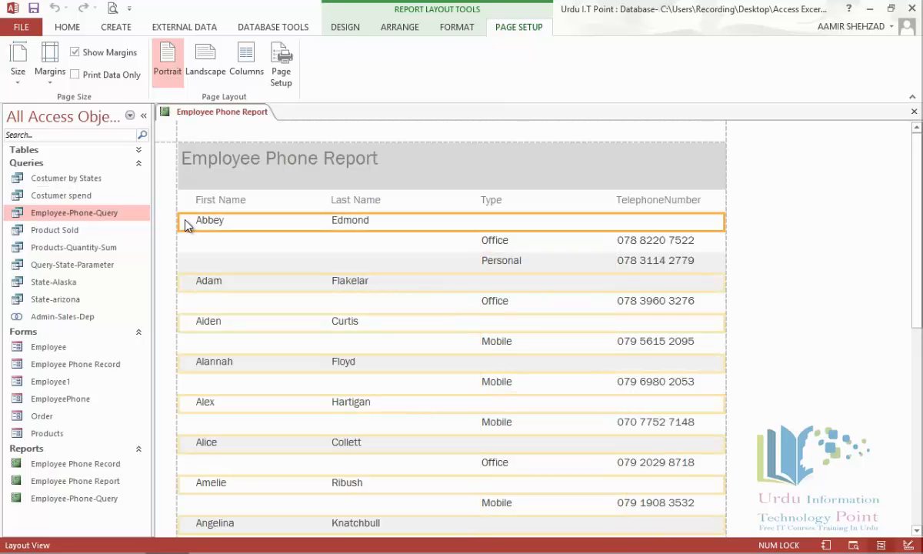
click(455, 27)
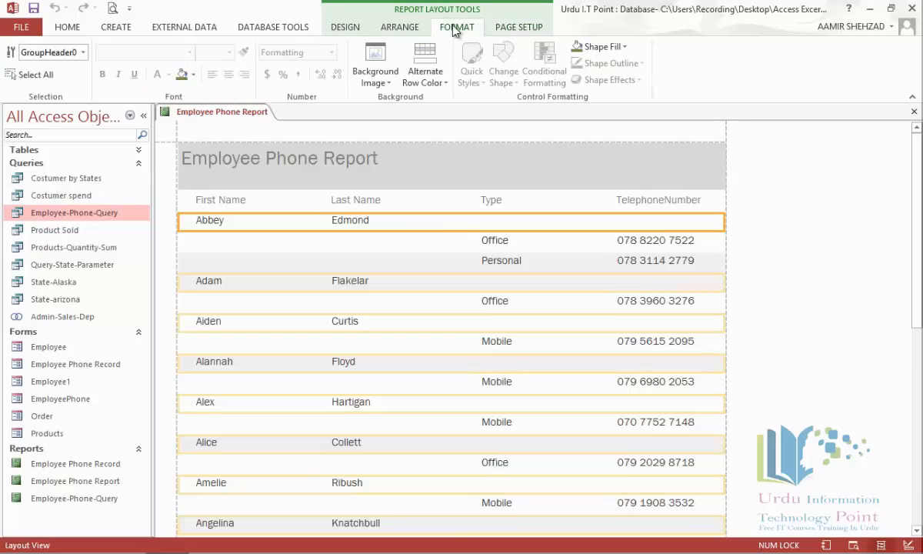
click(623, 47)
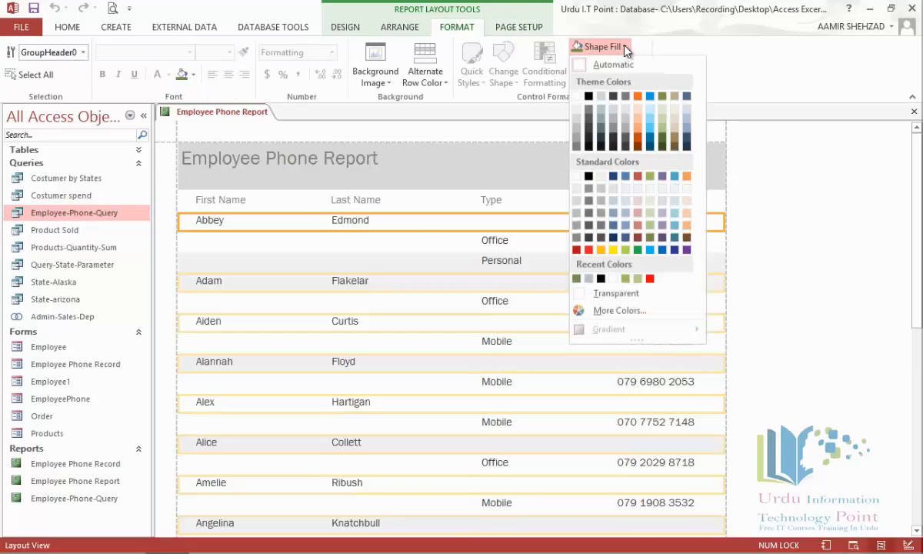
click(650, 238)
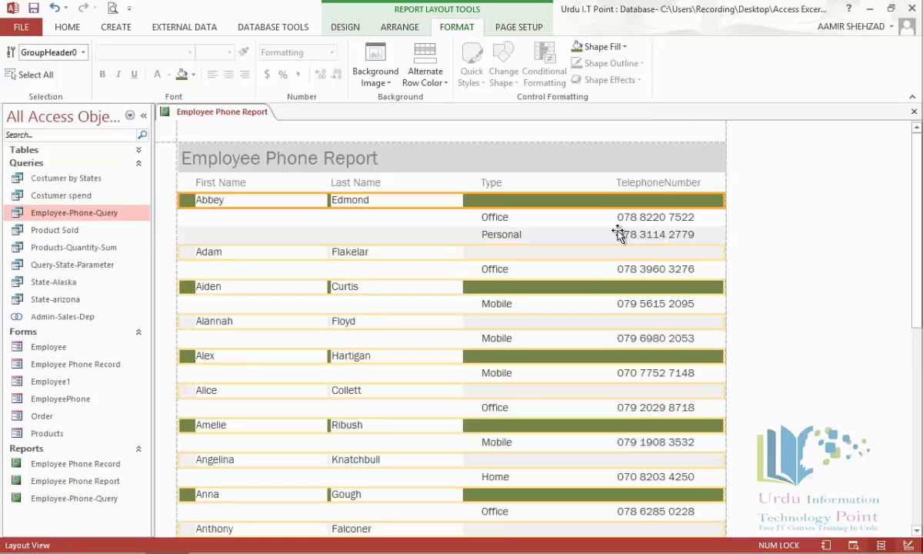
Give the First Name and Last Name value fields the same dark green fill as their group header row.
click(214, 200)
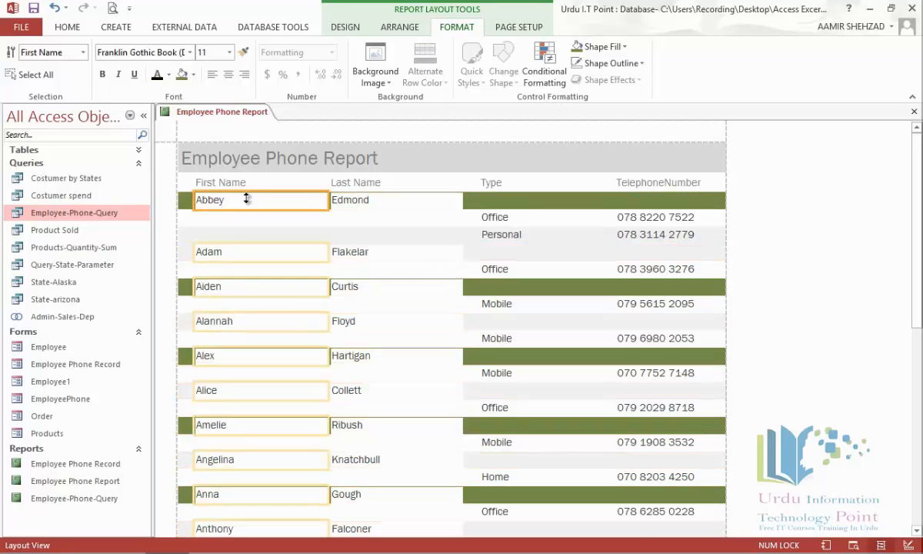
shift+click(370, 201)
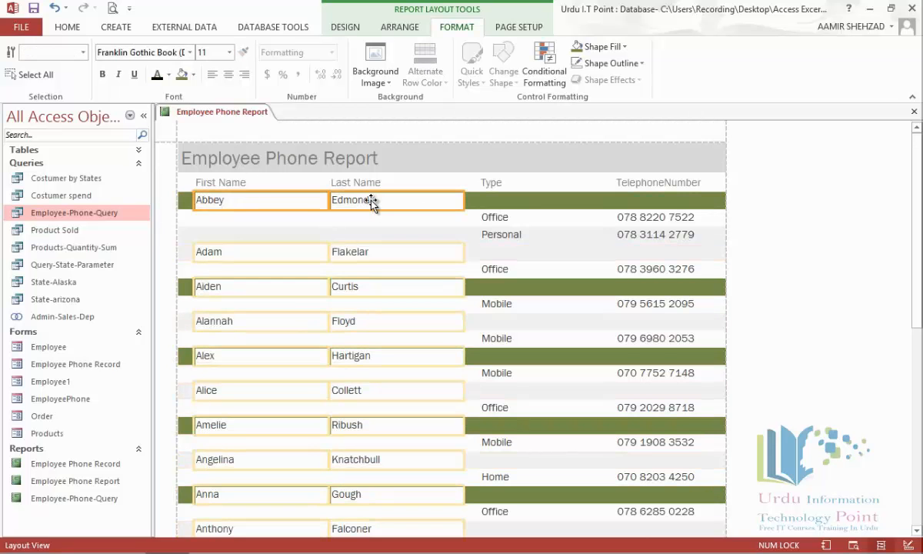
click(604, 47)
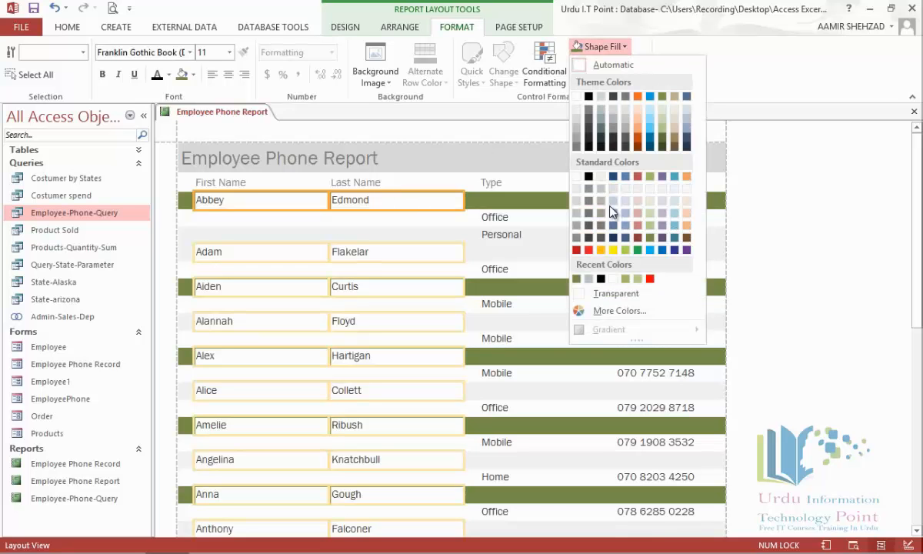
click(650, 238)
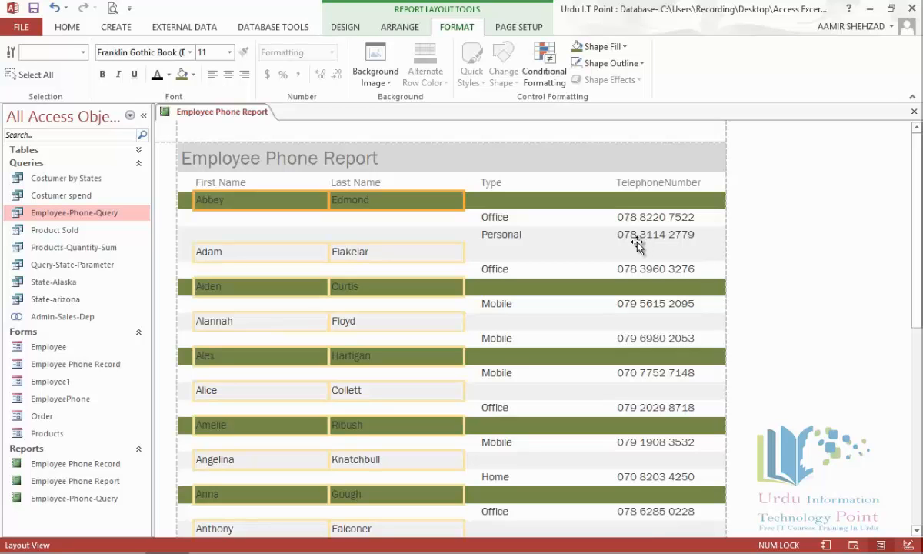
Set the First Name and Last Name values to white text and shift them slightly down, making the green band taller.
click(170, 75)
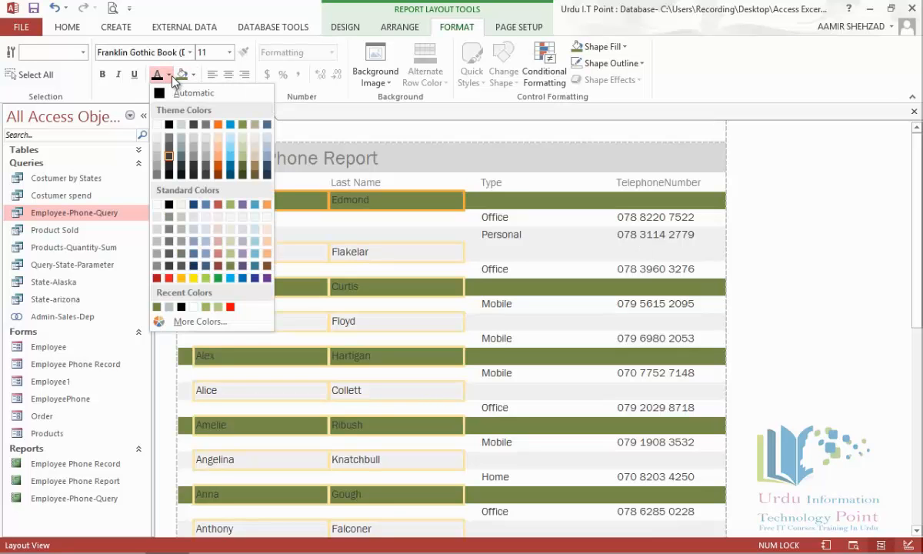
click(157, 124)
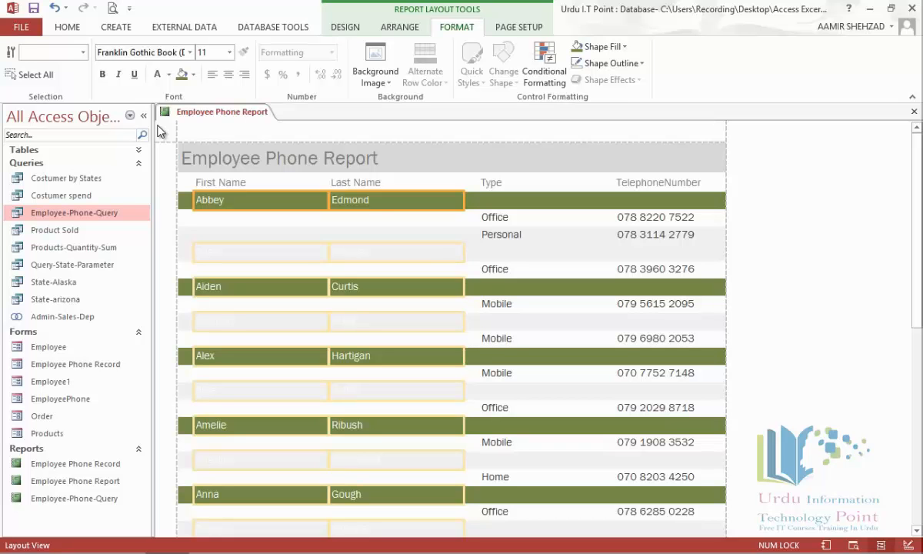
mouse_move(377, 208)
mouse_down()
mouse_move(376, 220)
mouse_move(385, 203)
mouse_up()
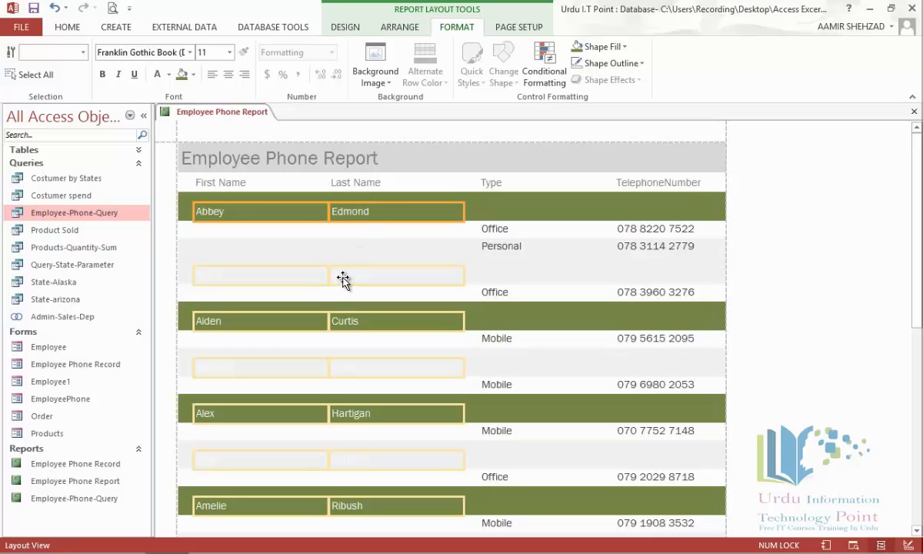
Set the alternate row color of the group header rows to No Color.
click(186, 281)
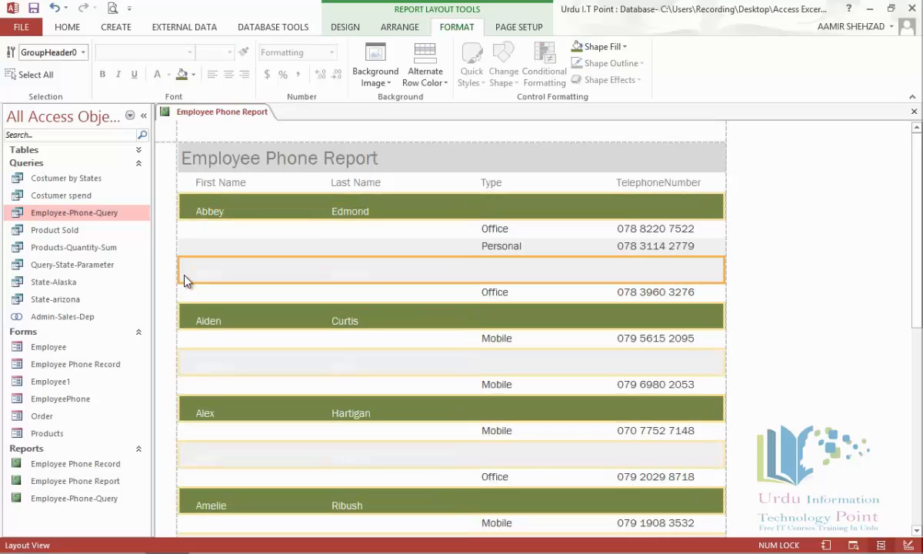
click(427, 76)
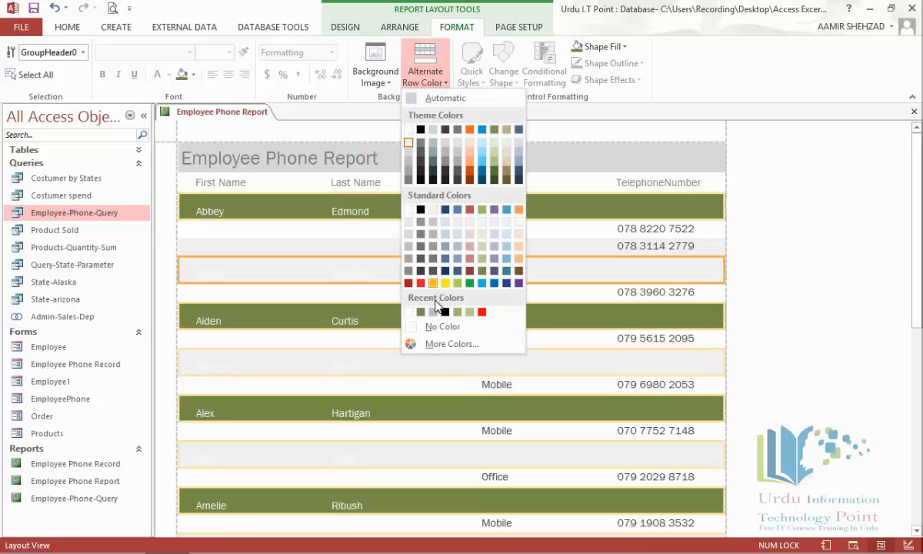
click(437, 326)
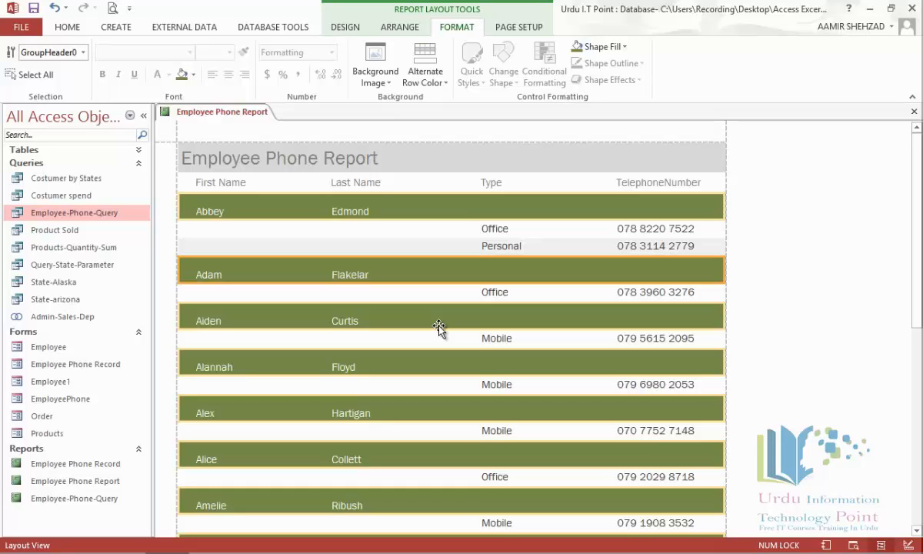
Move the "Employee Phone Report" title horizontally toward the middle of the report header.
click(297, 166)
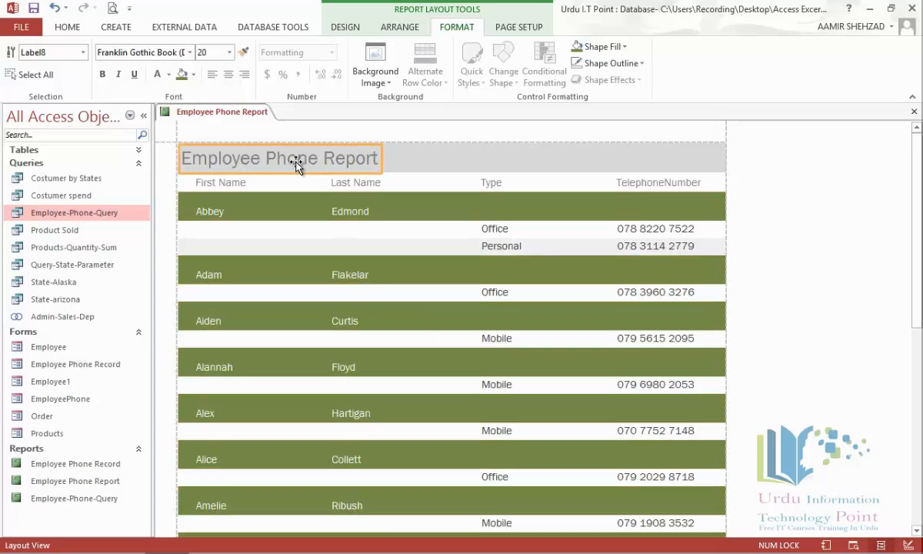
key(Right)
key(Right)
key(Right)
key(Right)
key(Right)
key(Right)
key(Right)
key(Right)
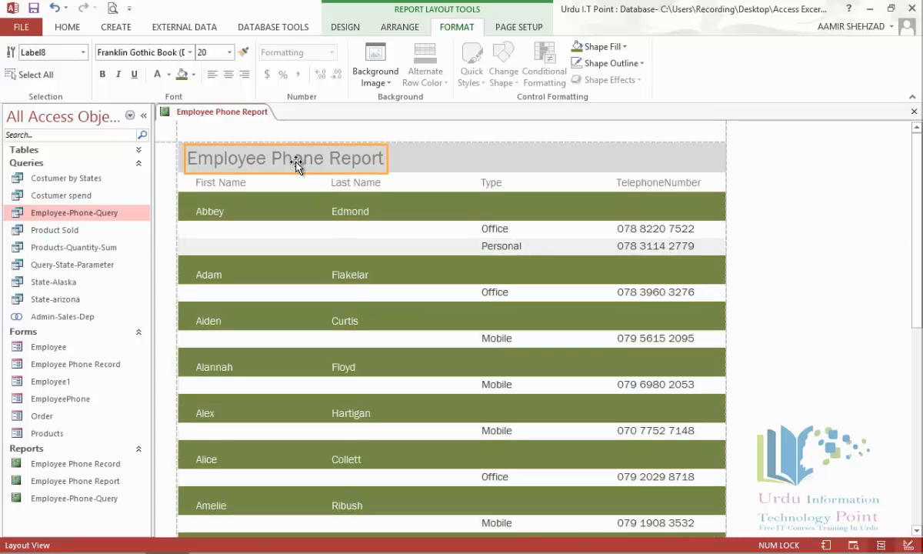
key(Right)
key(Right)
key(Right)
key(Right)
key(Right)
key(Right)
key(Right)
key(Right)
key(Right)
key(Right)
key(Right)
key(Right)
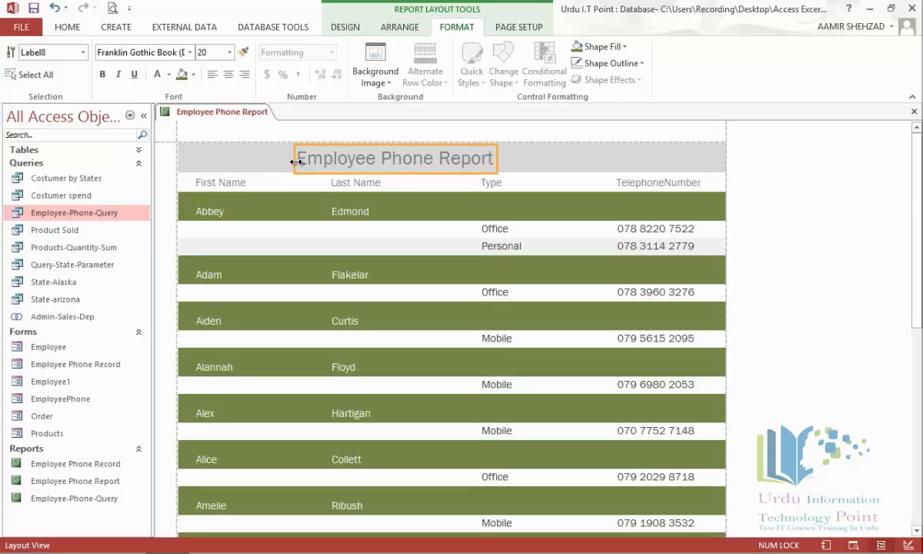
Insert the logo picture from the Lecture 06 folder into the report header and enlarge it slightly.
click(214, 159)
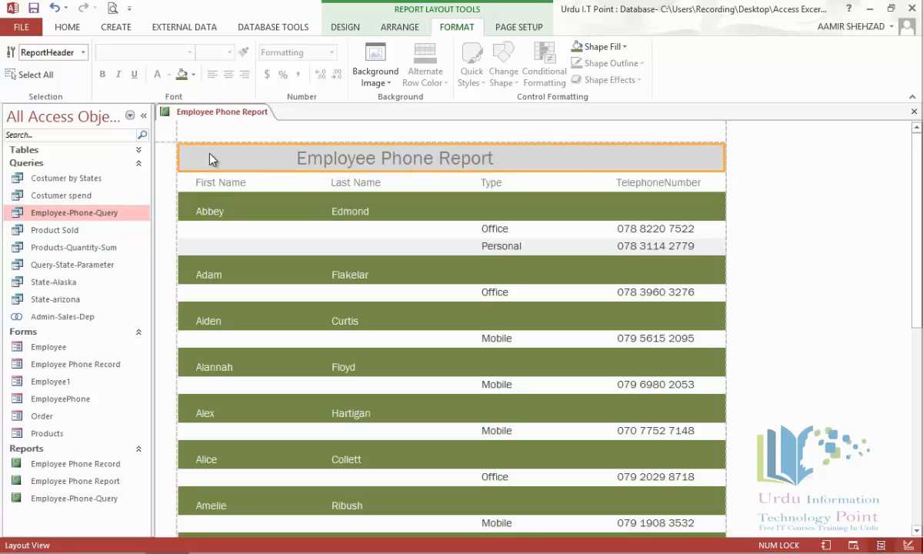
click(339, 29)
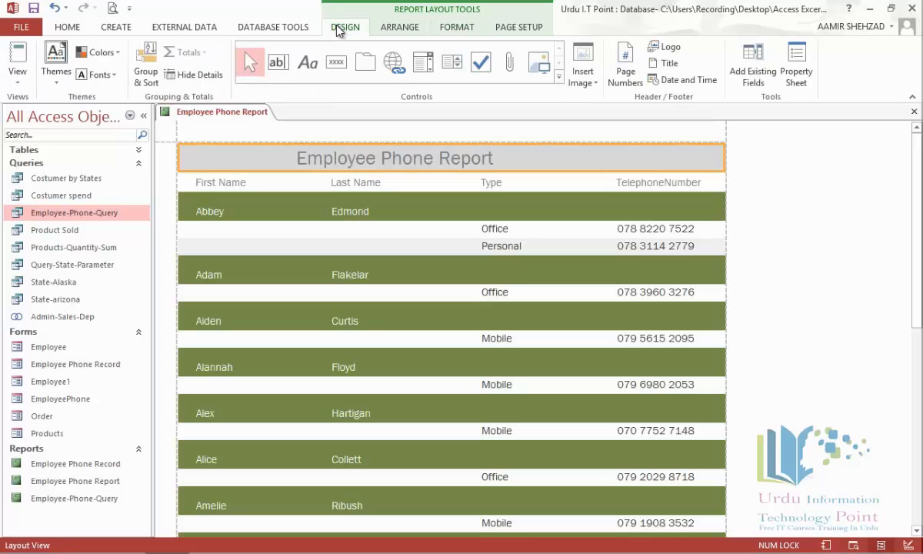
click(670, 48)
click(184, 113)
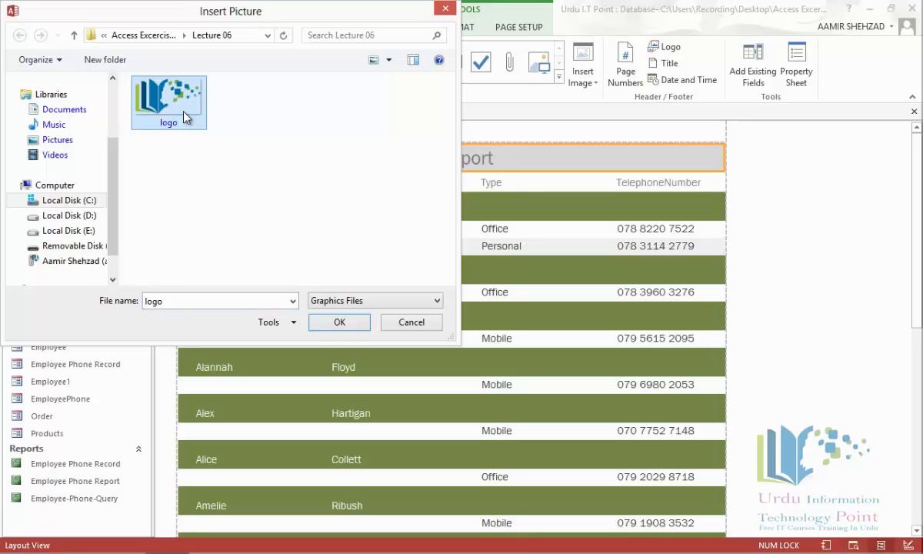
click(345, 325)
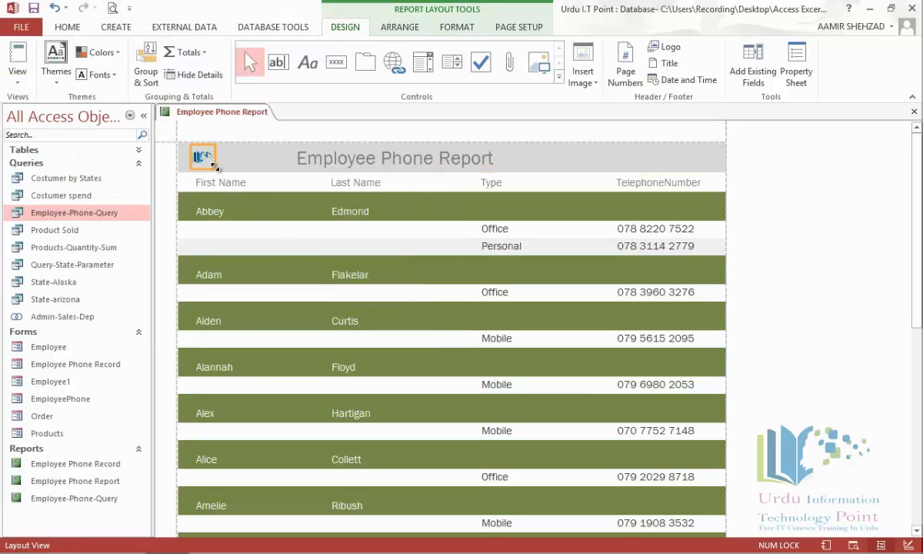
drag(216, 171, 229, 178)
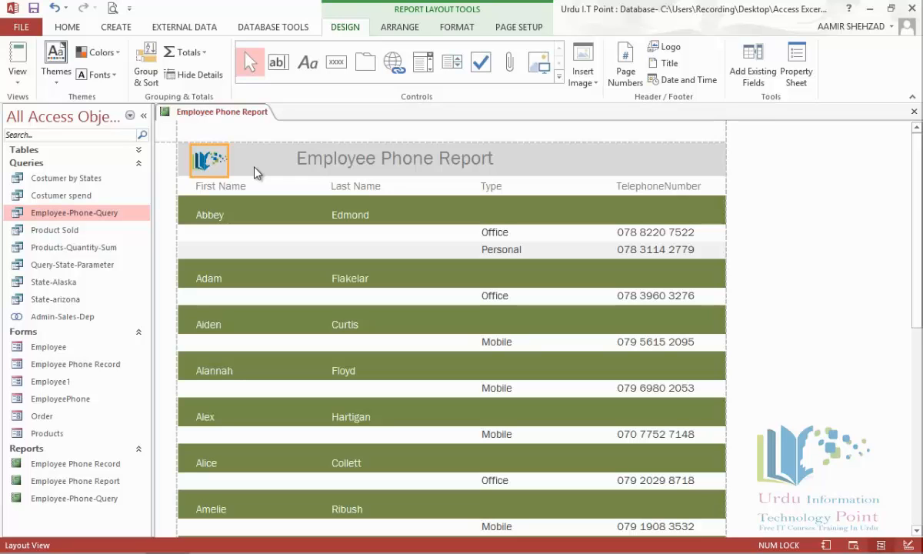
Save the Employee Phone Report and switch it to Design View.
right_click(235, 123)
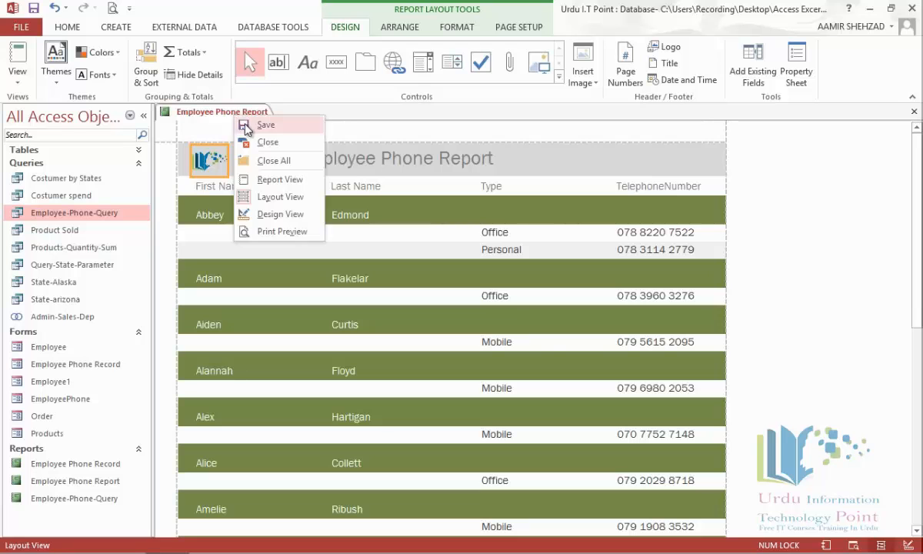
click(247, 126)
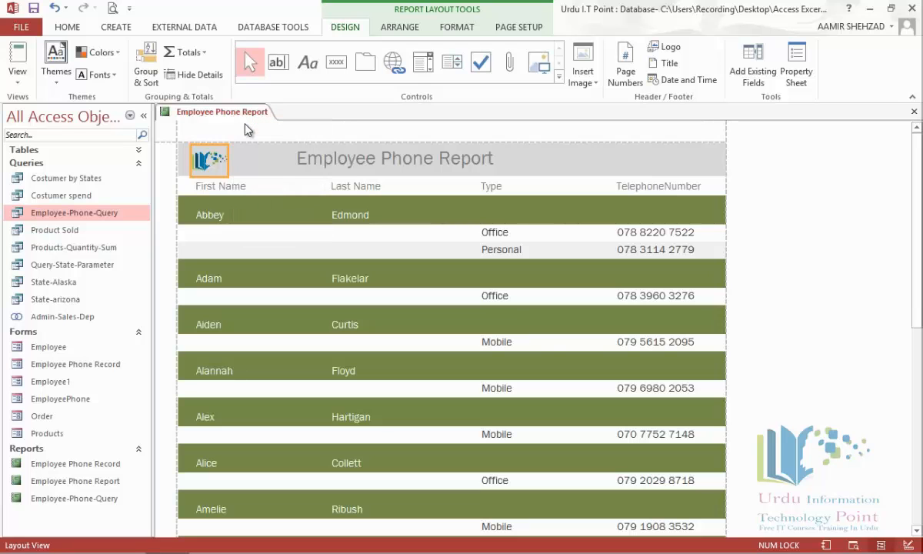
click(22, 85)
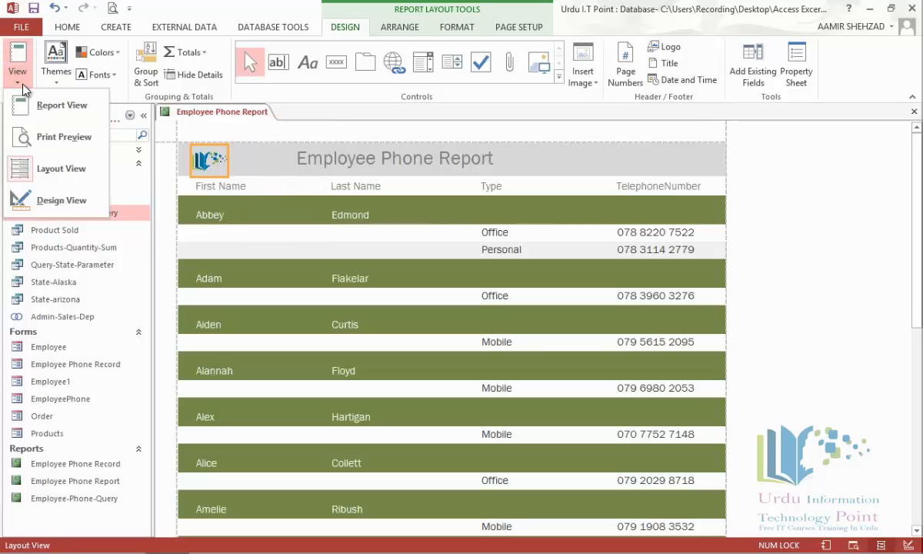
click(52, 208)
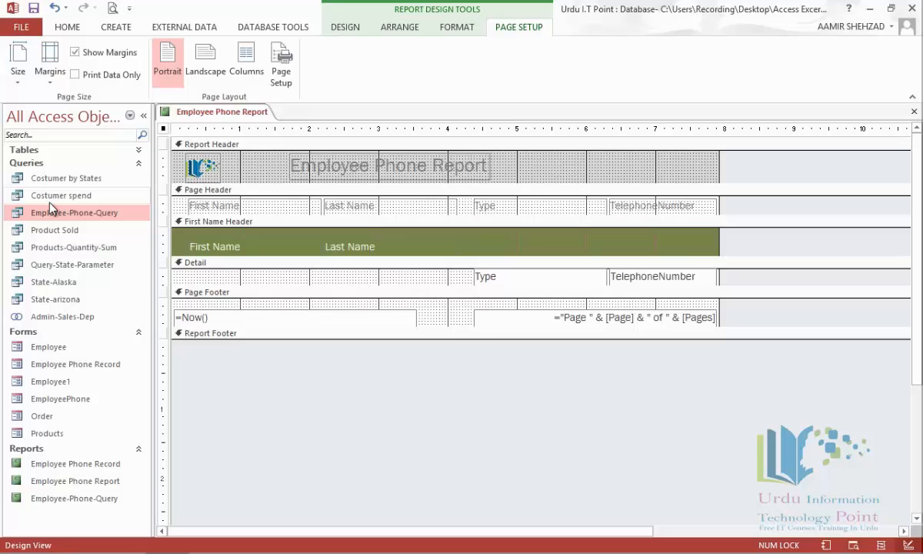
Draw a horizontal line across nearly the full width of the First Name Header section and nudge it up to the section's upper edge.
click(343, 29)
click(307, 63)
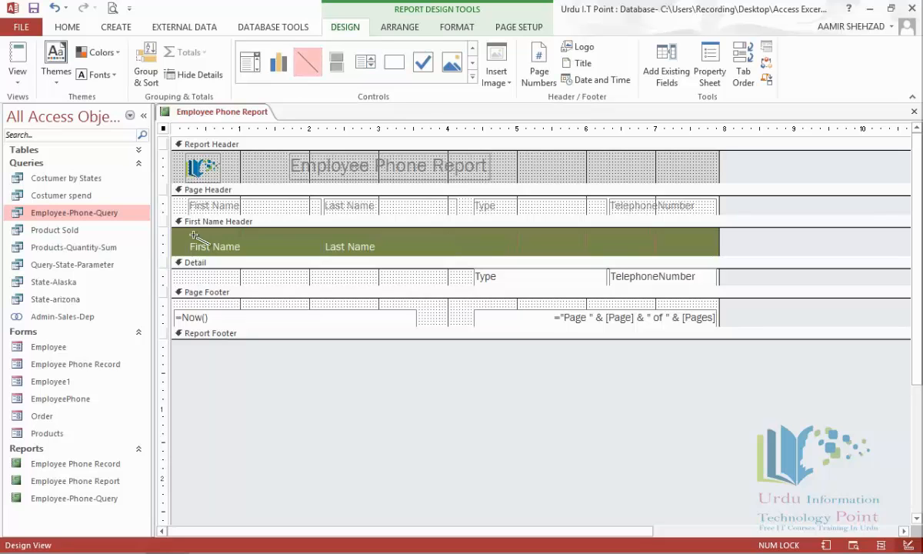
mouse_move(182, 233)
mouse_down()
mouse_move(389, 247)
mouse_move(717, 233)
mouse_up()
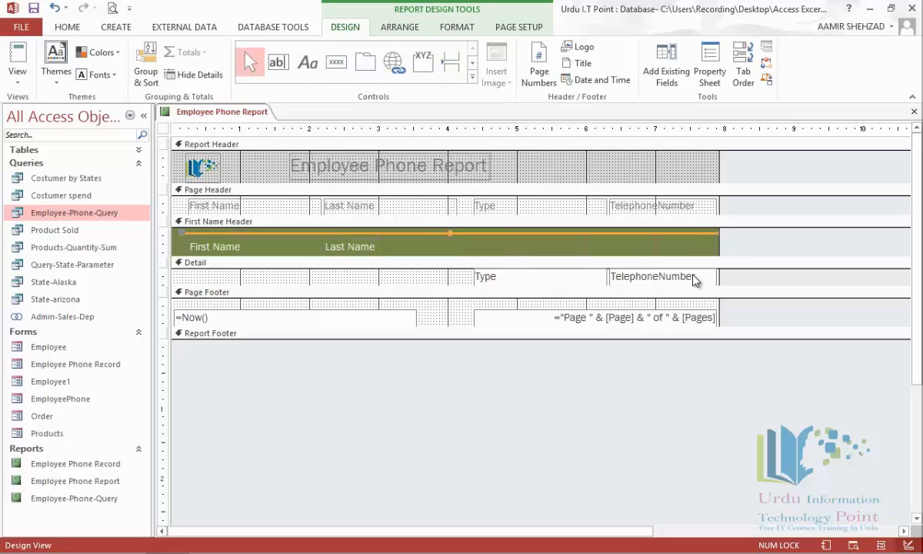
key(Up)
key(Up)
key(Up)
key(Up)
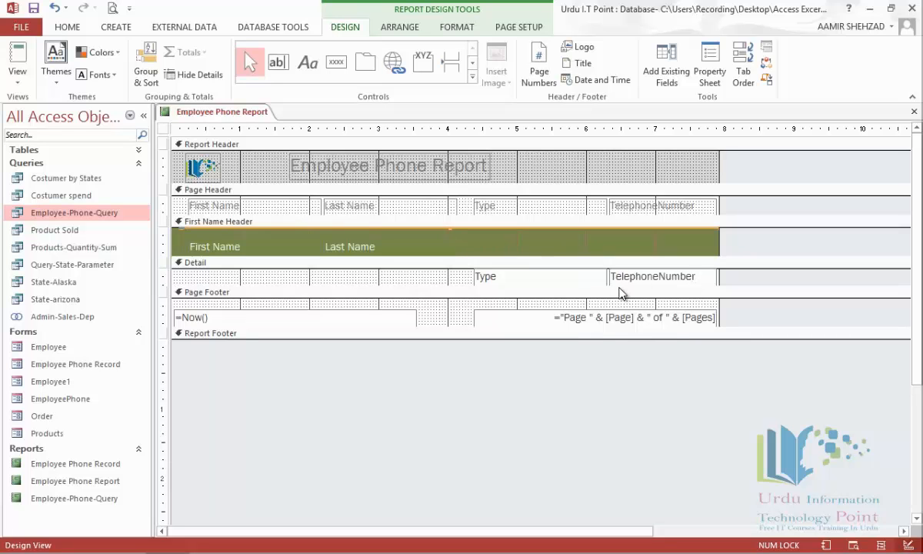
Preview the Employee Phone Report and, in Layout View, set the fill of the First Name group header rows to white.
click(25, 80)
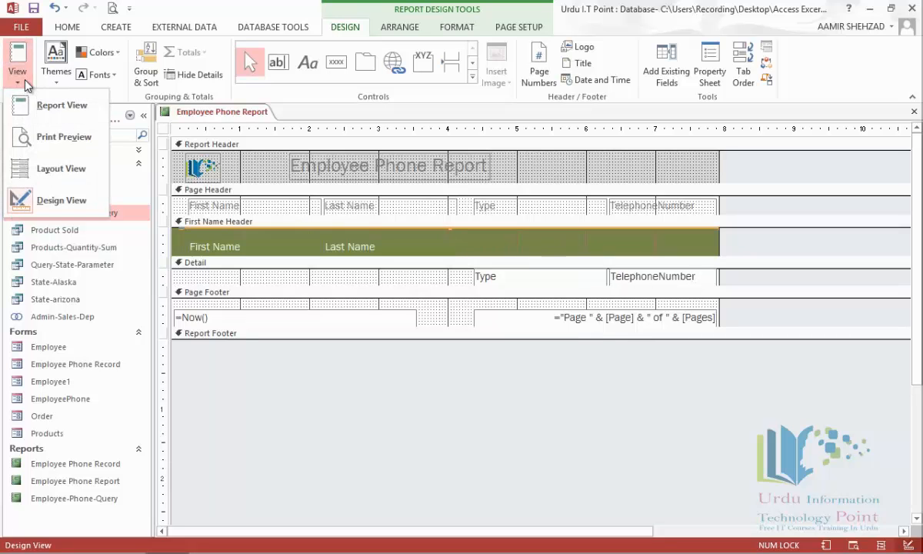
click(42, 137)
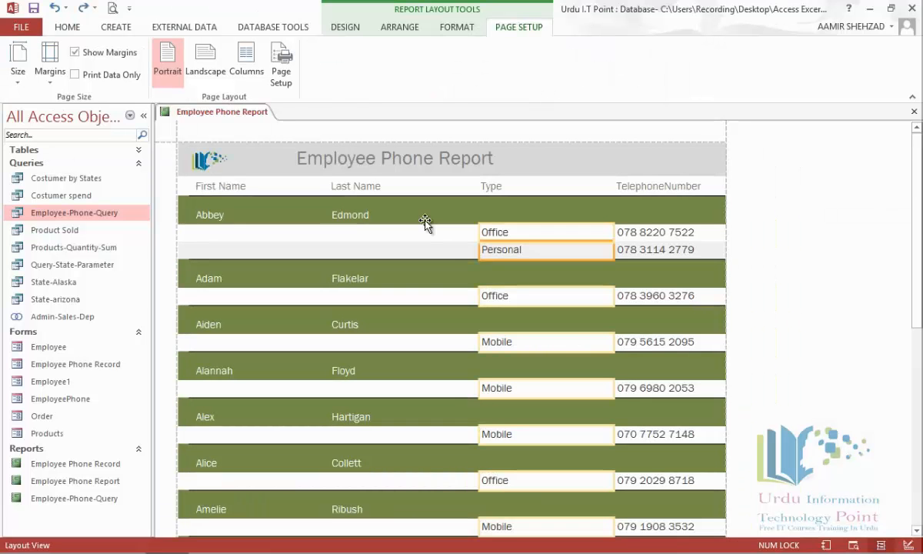
click(187, 213)
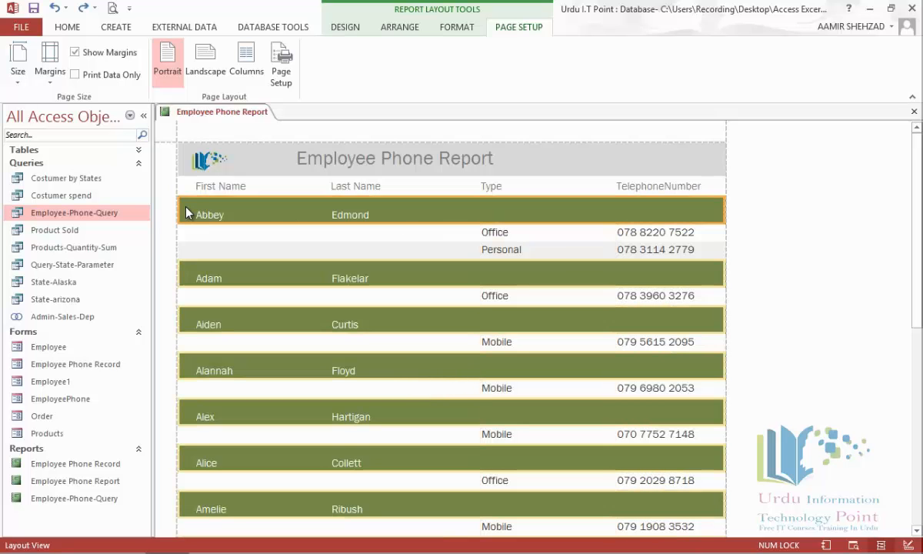
click(454, 27)
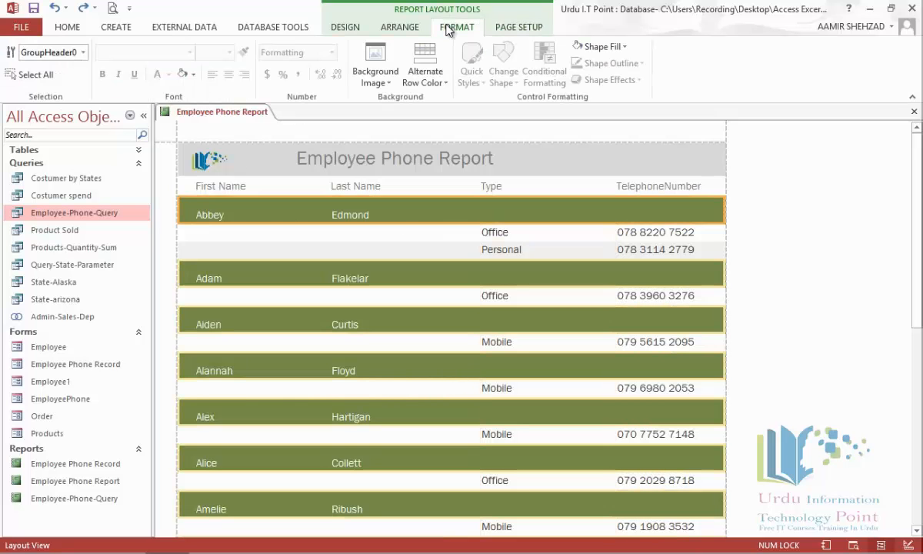
click(599, 46)
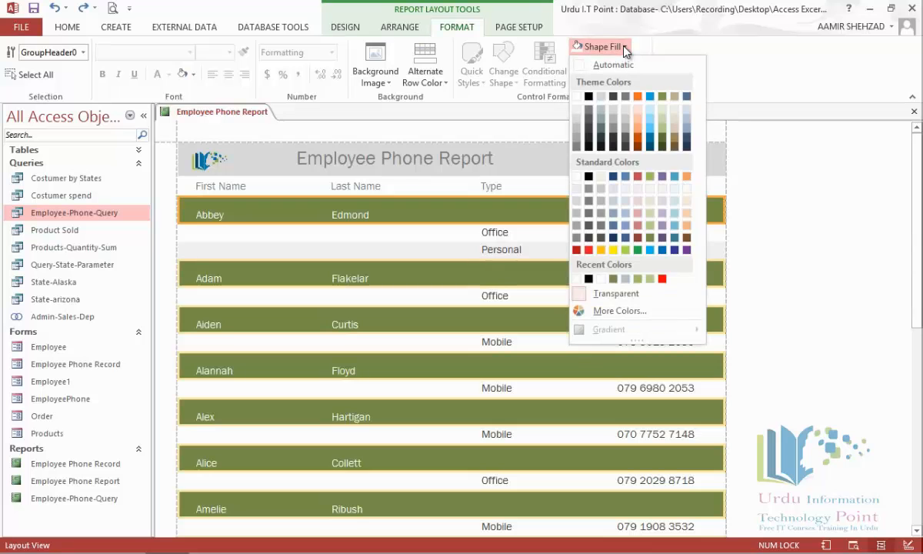
click(576, 177)
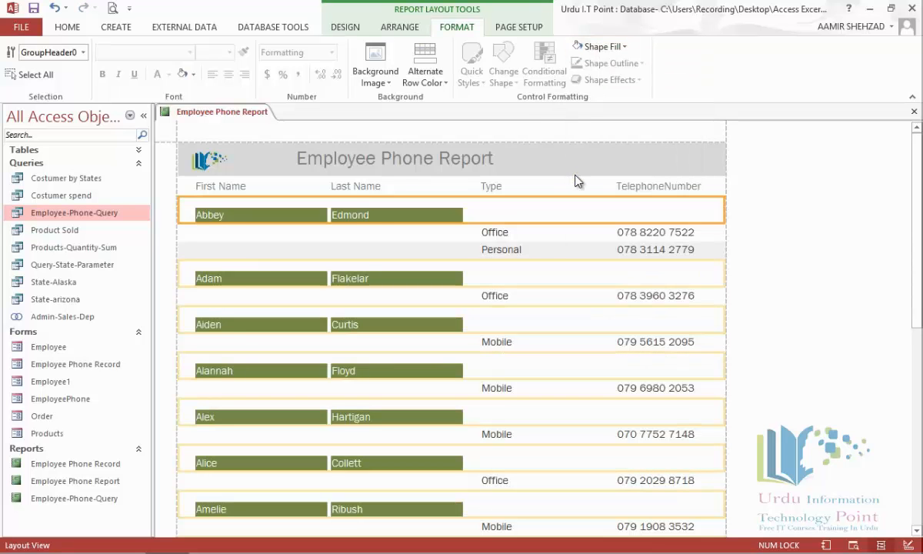
Give the First Name and Last Name fields in the group header a white fill and black text.
click(298, 216)
shift+click(373, 216)
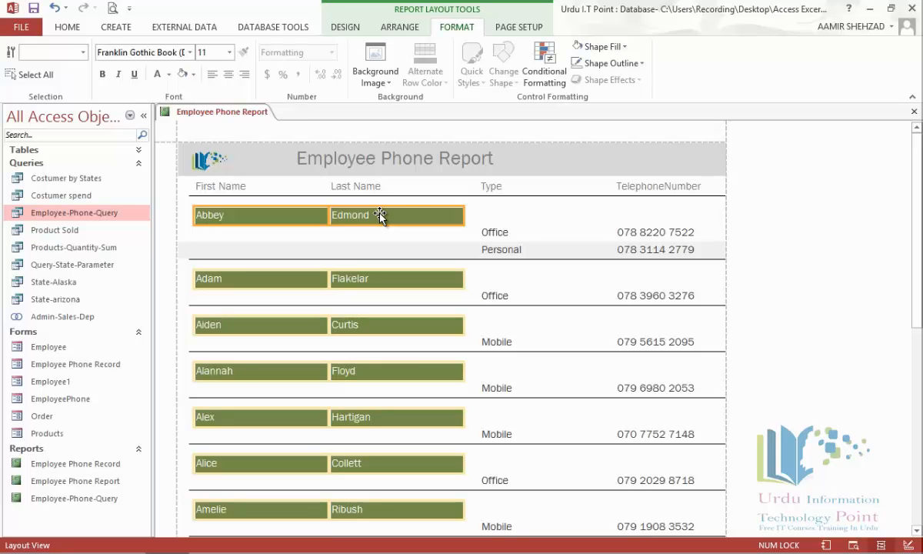
click(612, 50)
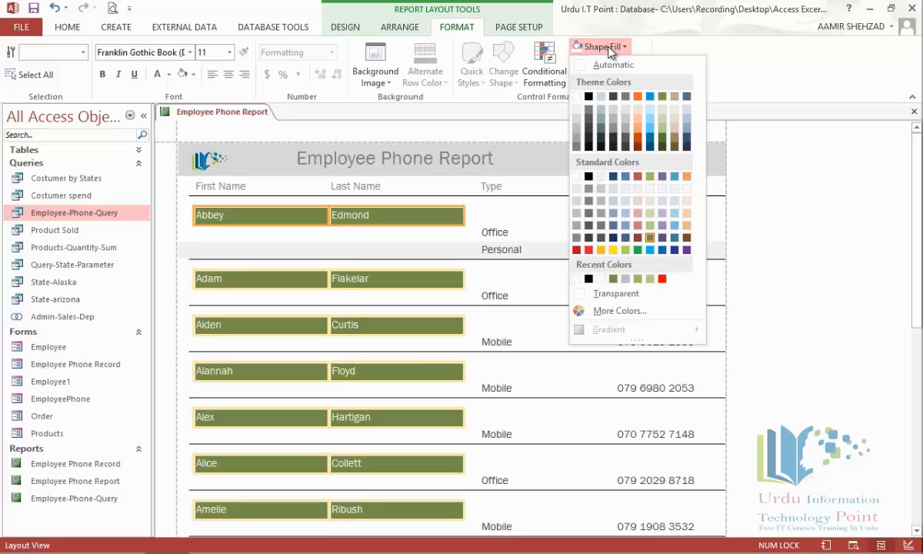
click(576, 176)
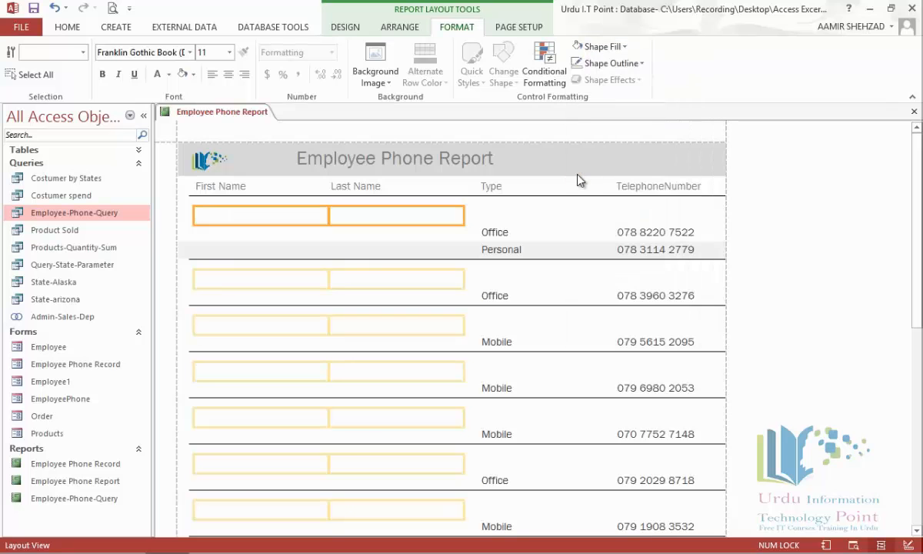
click(170, 74)
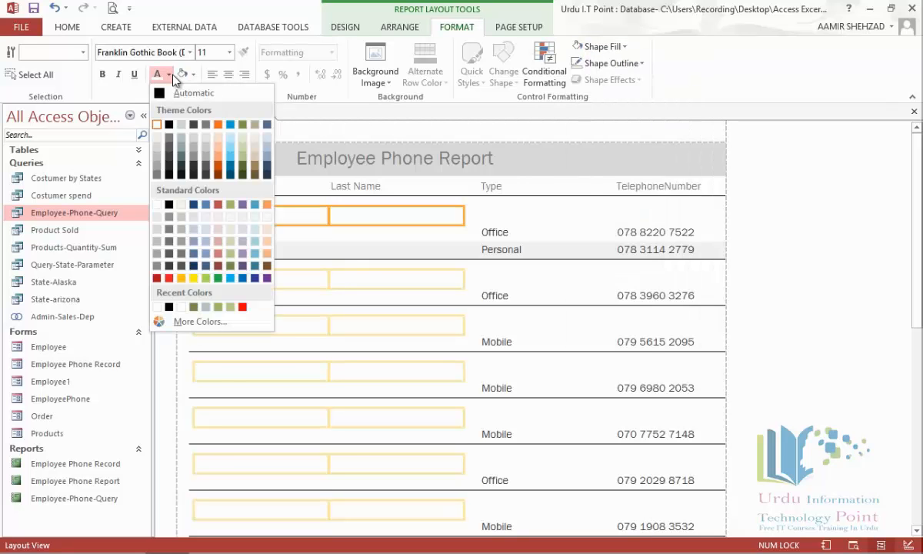
click(169, 125)
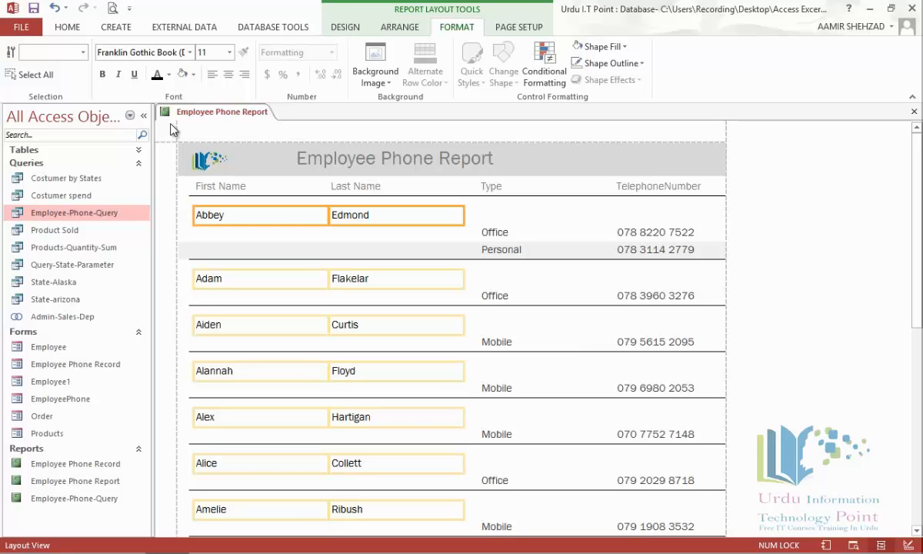
Check the Employee Phone Report in Print Preview and close it, saving the design changes.
click(340, 28)
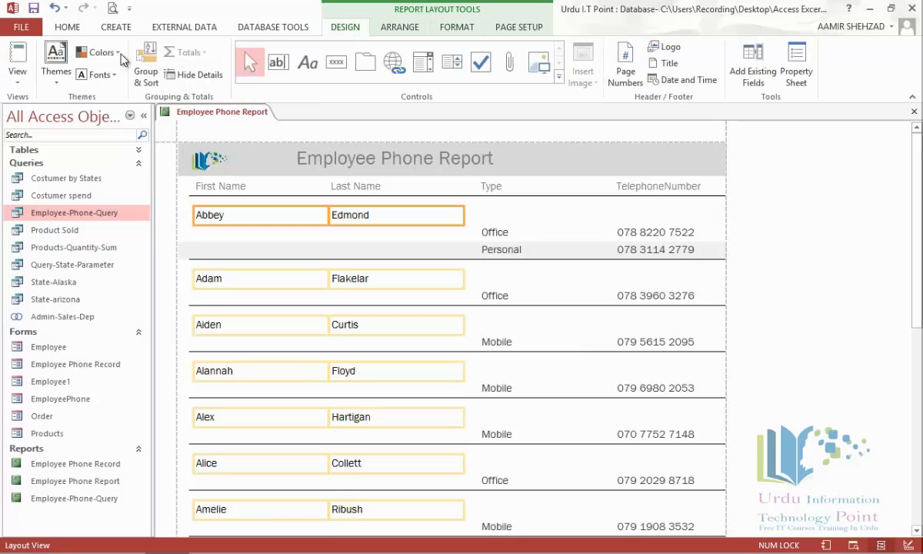
click(17, 75)
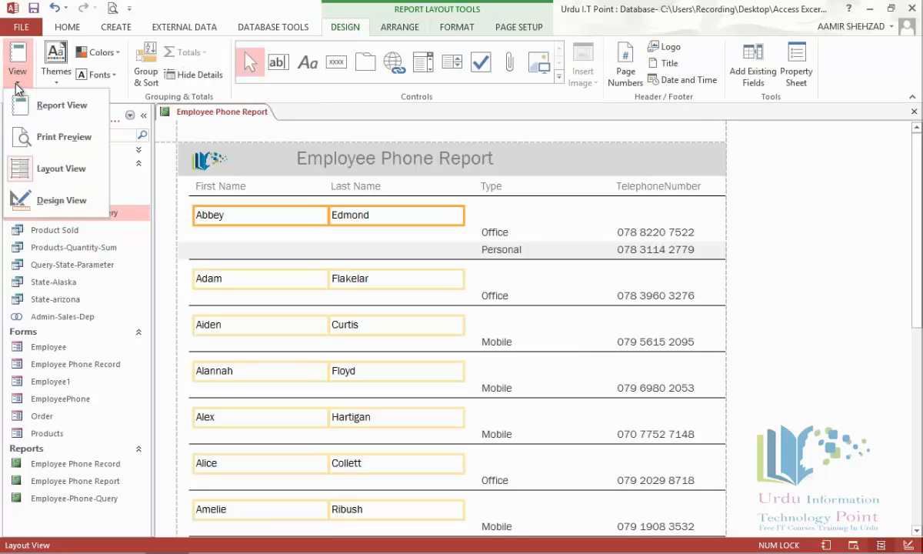
click(39, 144)
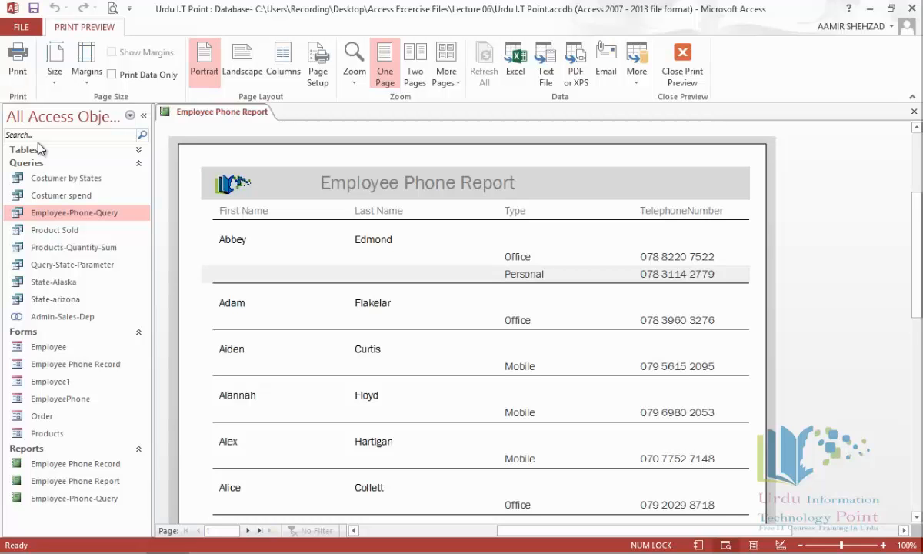
right_click(186, 112)
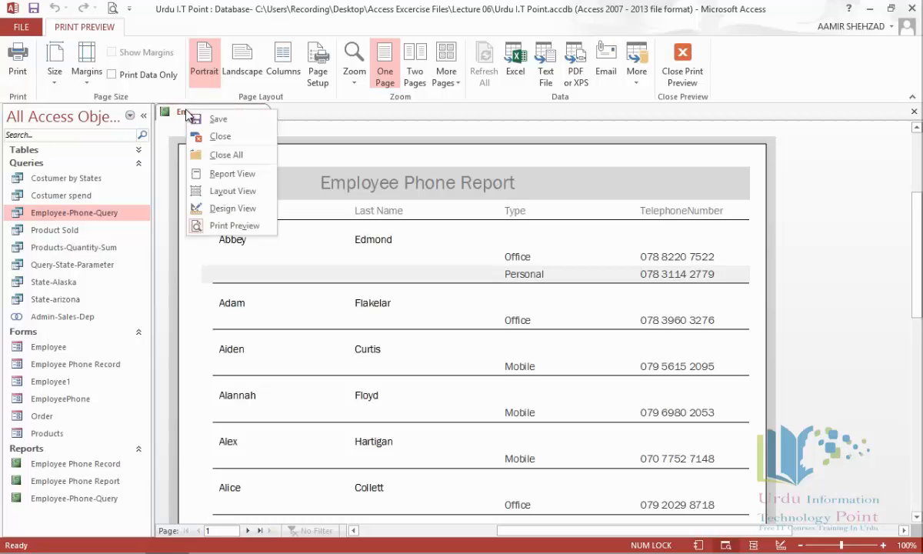
click(219, 136)
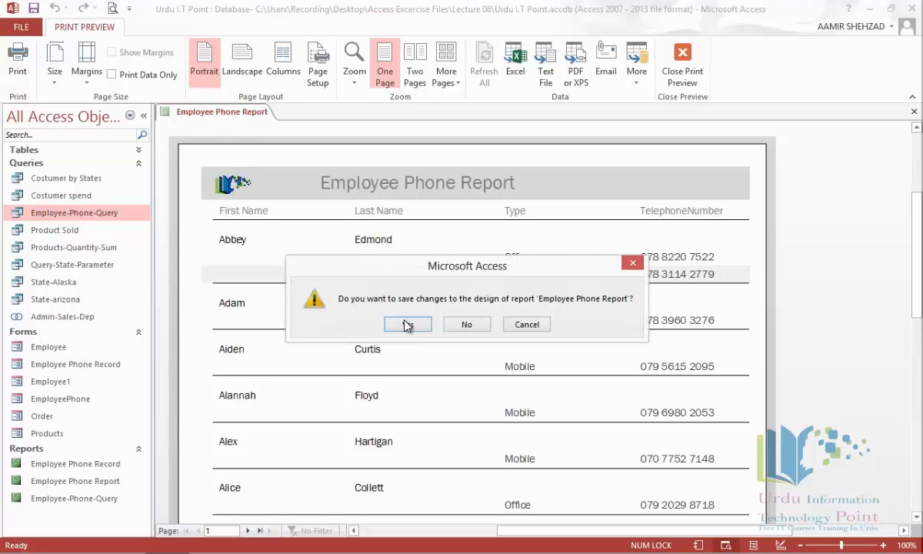
click(404, 322)
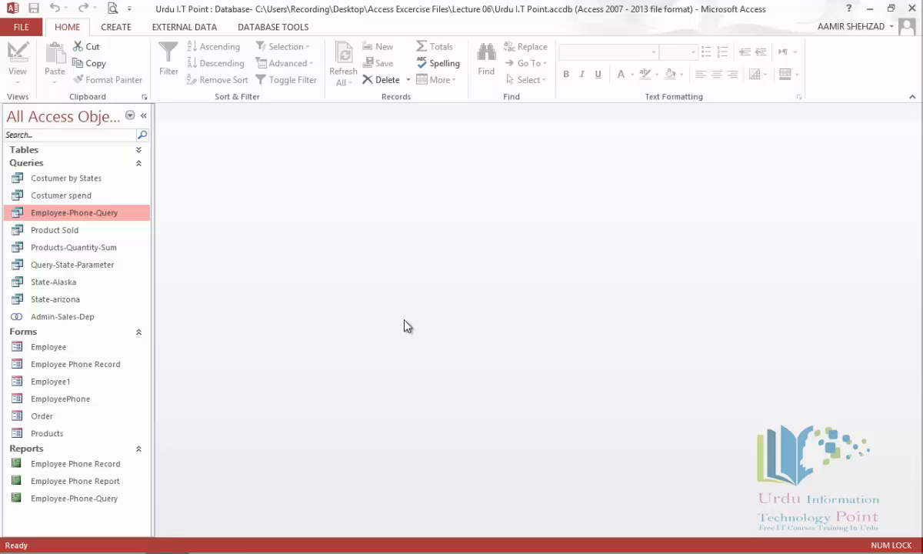
Examine the Product Sold query's data and its design, including the full Total Sold $ expression, and close the query.
click(83, 234)
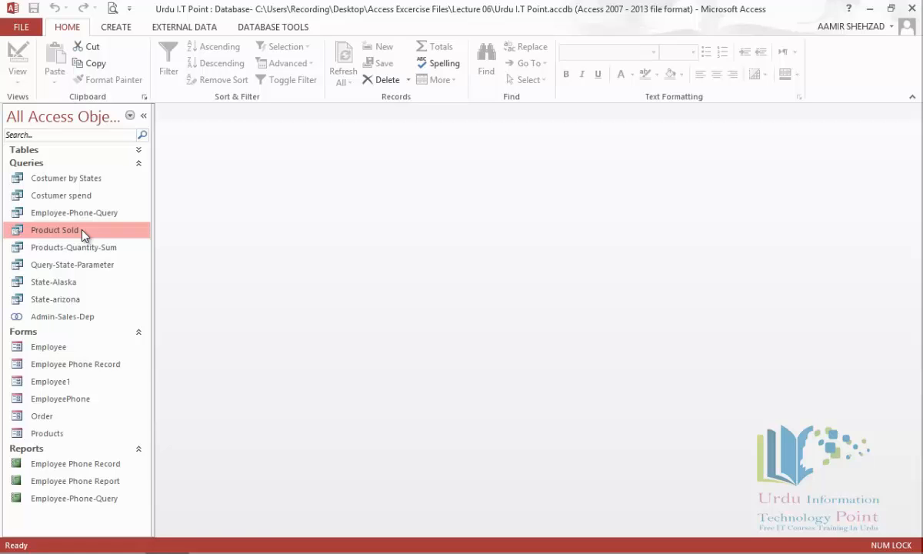
double_click(82, 231)
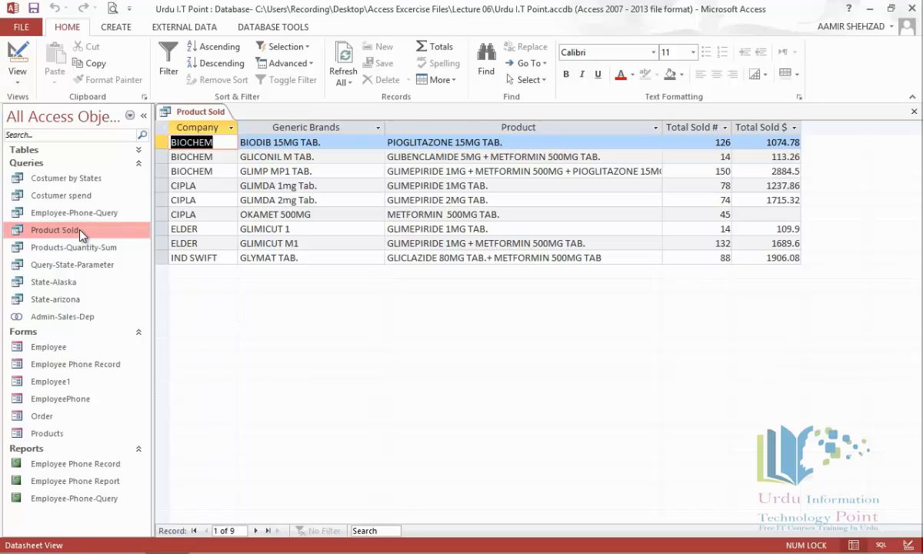
right_click(80, 231)
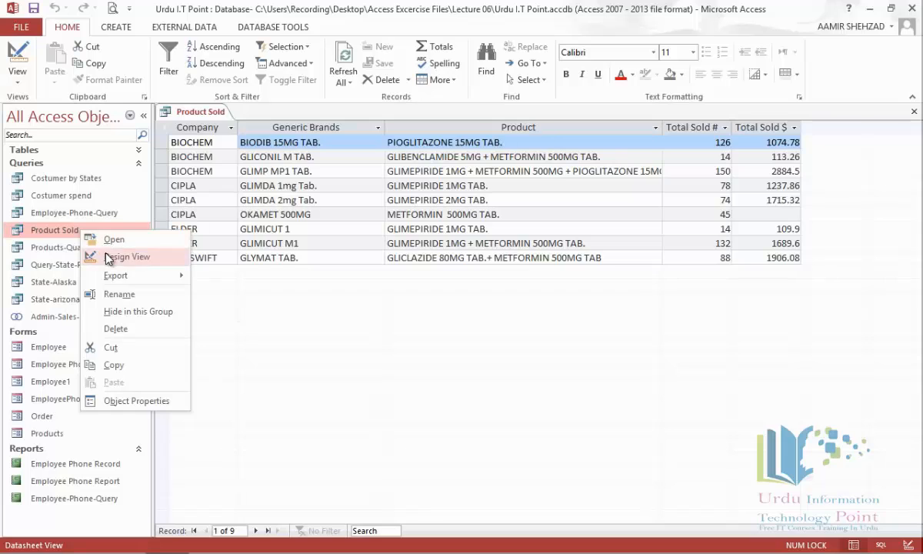
click(109, 258)
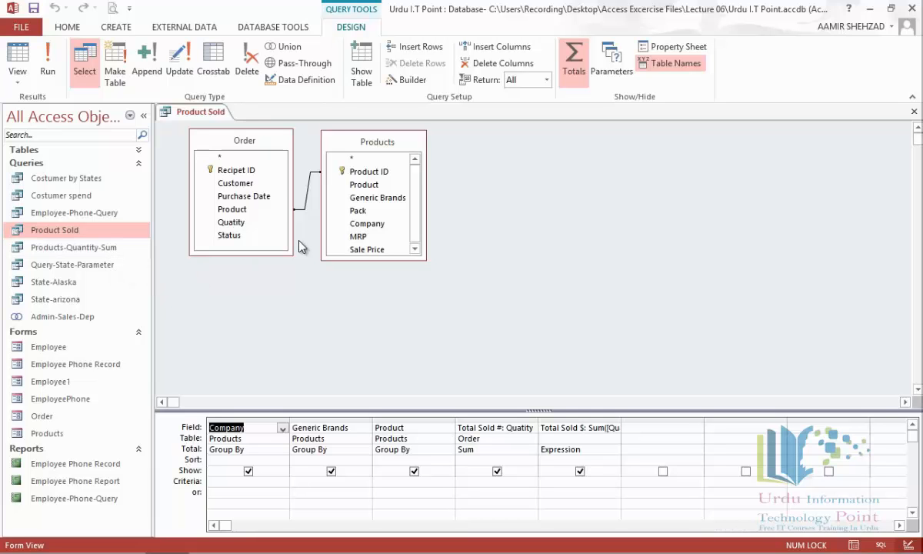
drag(538, 420, 548, 419)
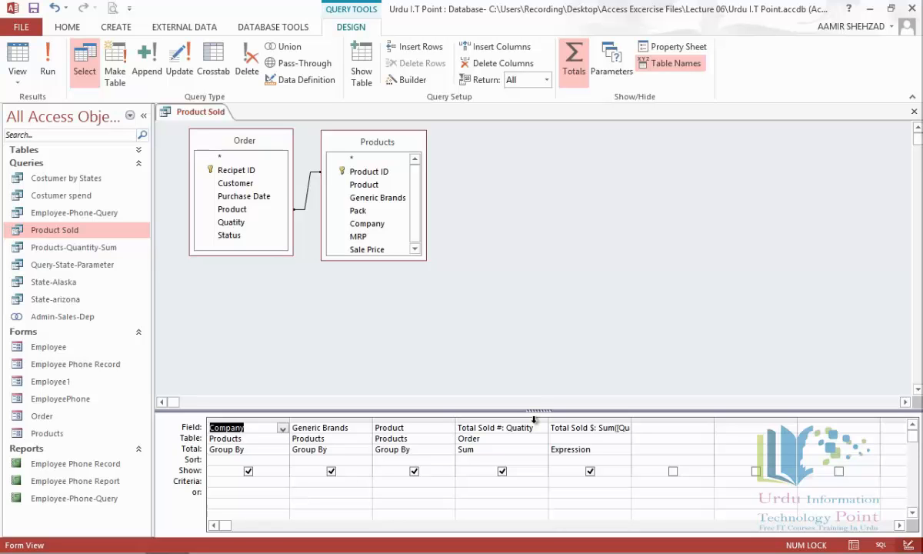
drag(631, 417, 708, 419)
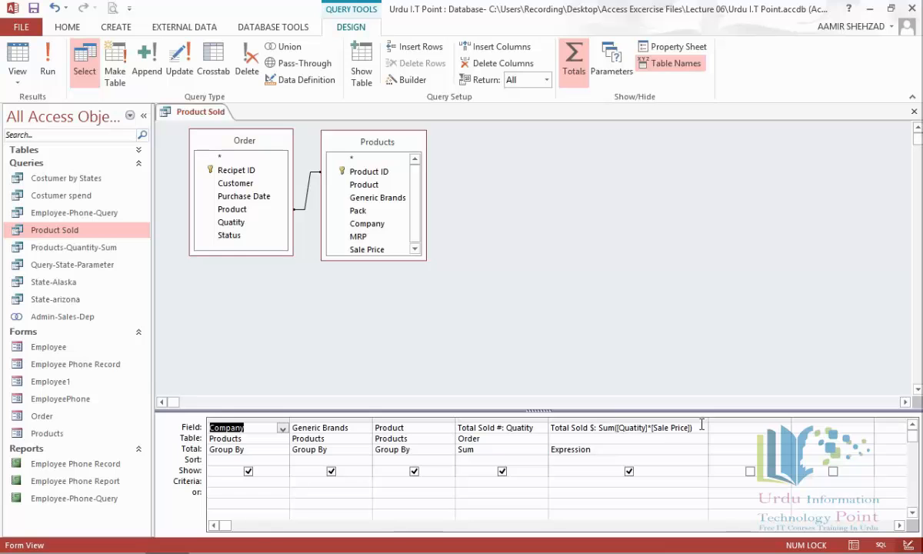
right_click(199, 114)
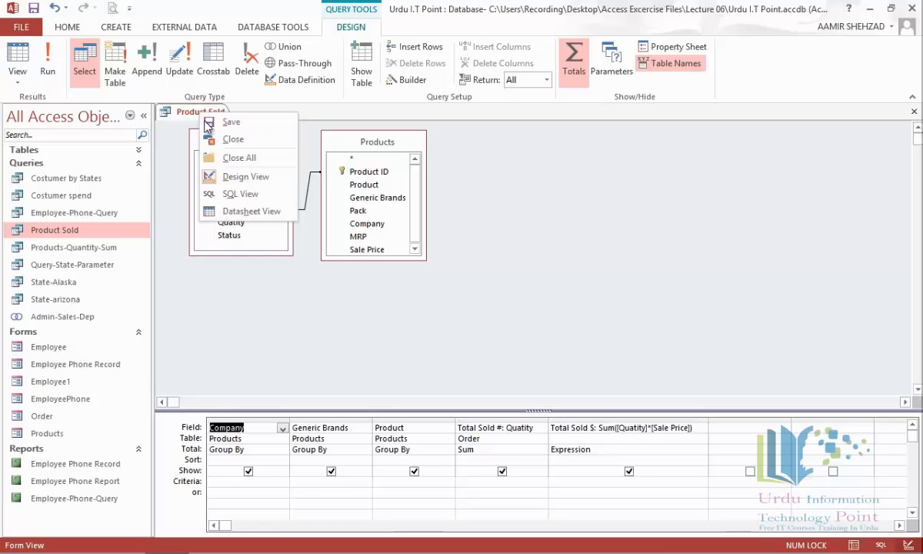
click(214, 138)
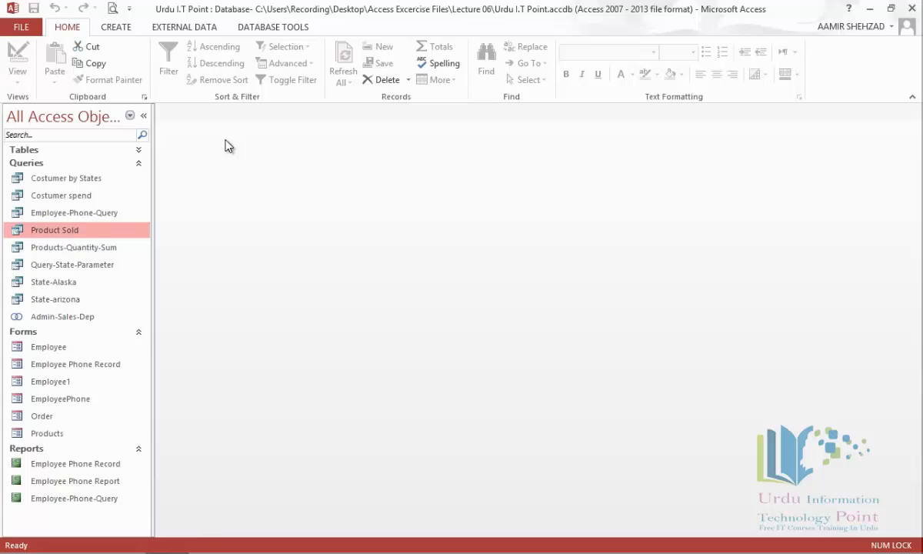
Create a basic report from the Product Sold query and narrow its Company and Generic Brands columns.
click(96, 25)
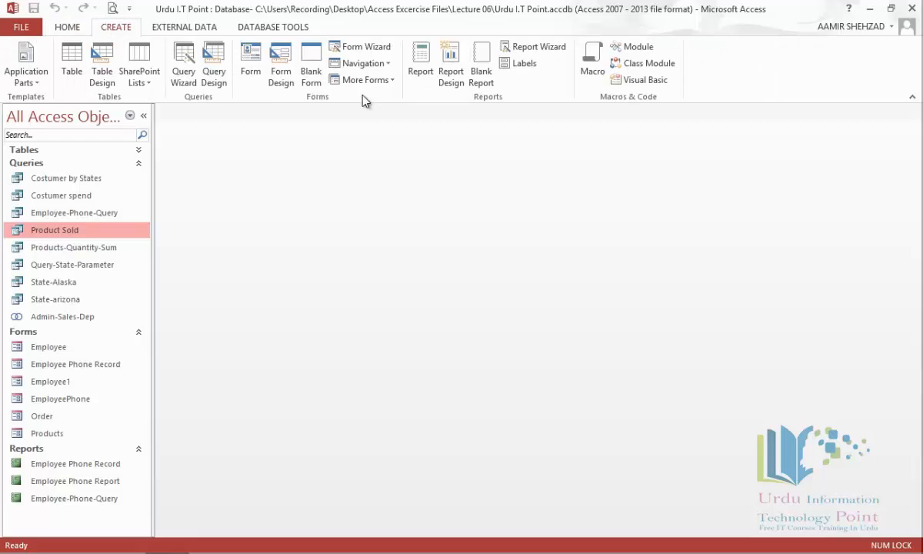
click(431, 72)
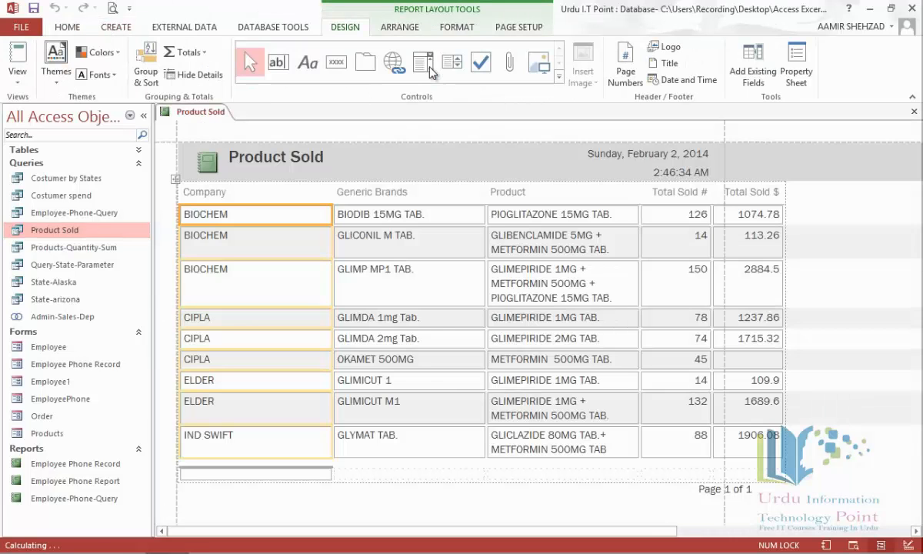
click(301, 213)
drag(302, 213, 283, 212)
click(420, 216)
drag(433, 215, 410, 214)
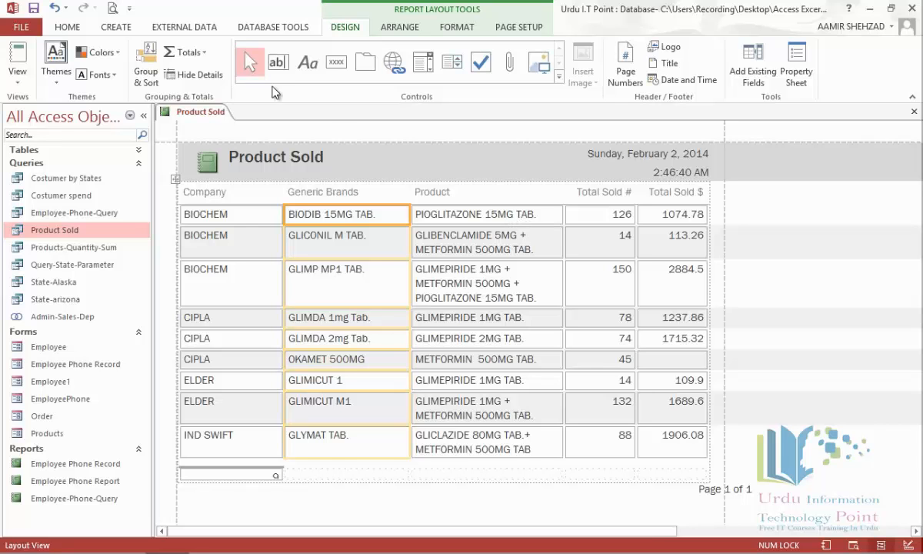
Group the Product Sold report on the Company field.
click(148, 69)
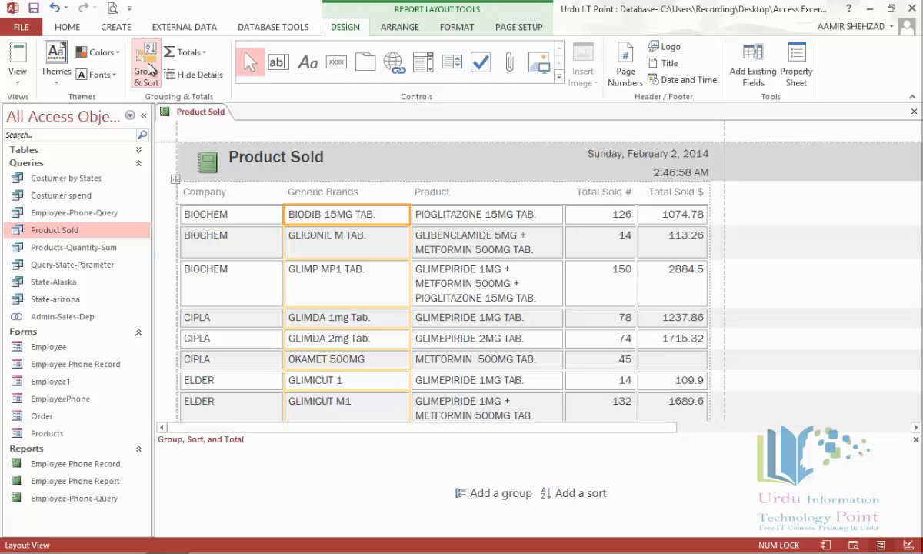
click(488, 496)
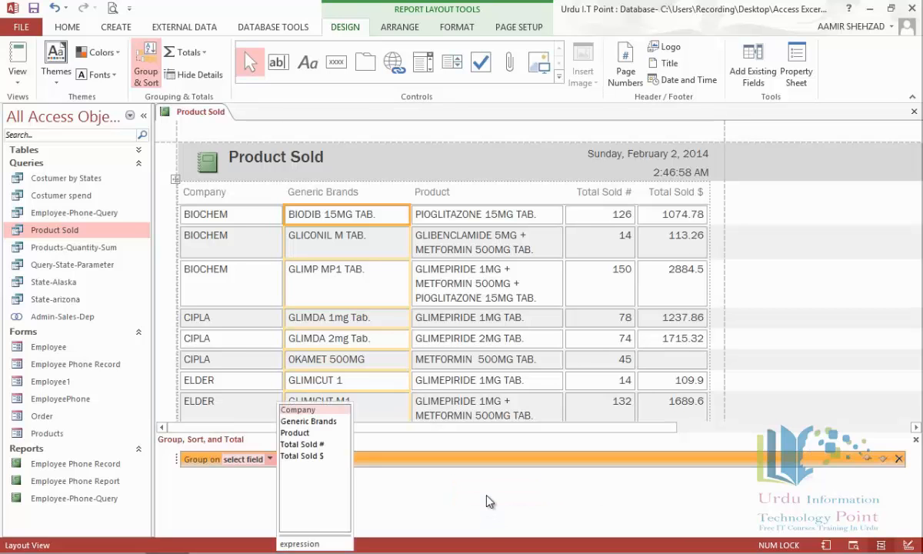
click(319, 411)
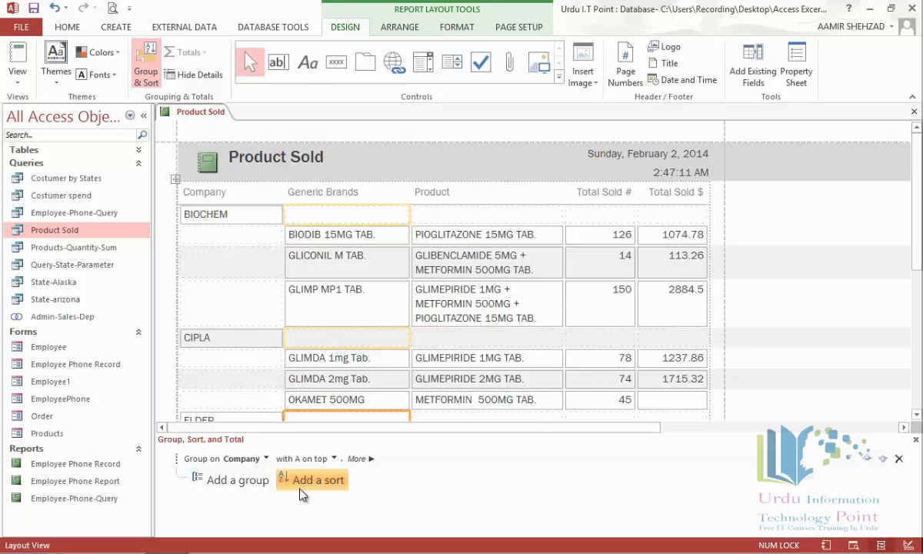
Try a second grouping level on Generic Brands below Company, and remove that level.
click(254, 480)
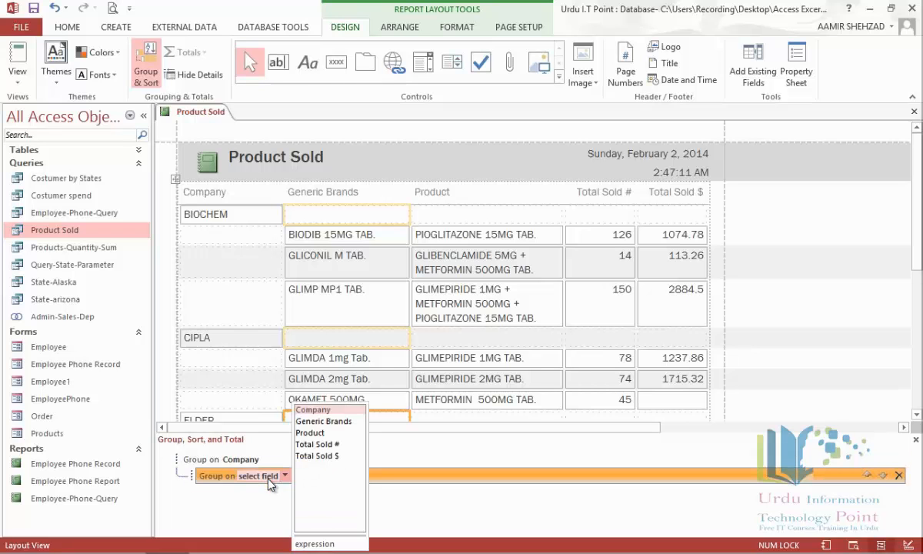
click(323, 421)
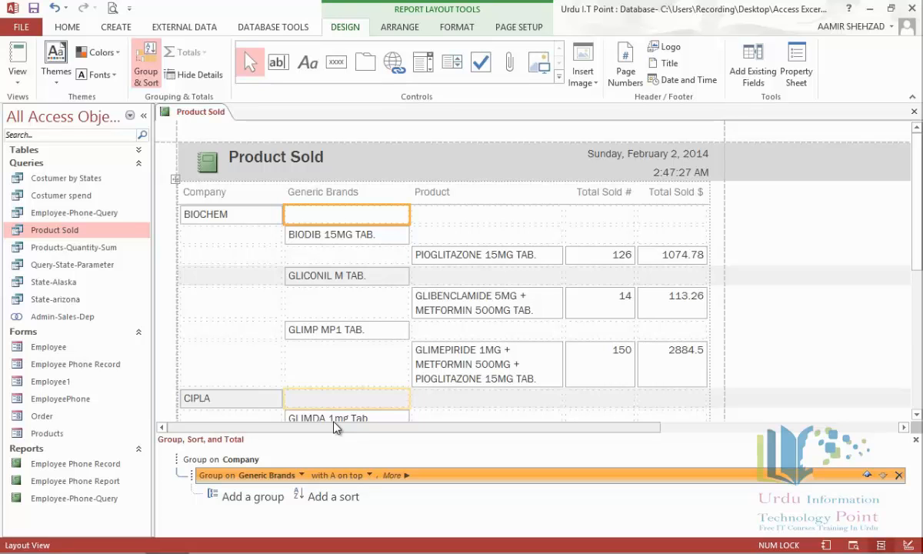
click(898, 475)
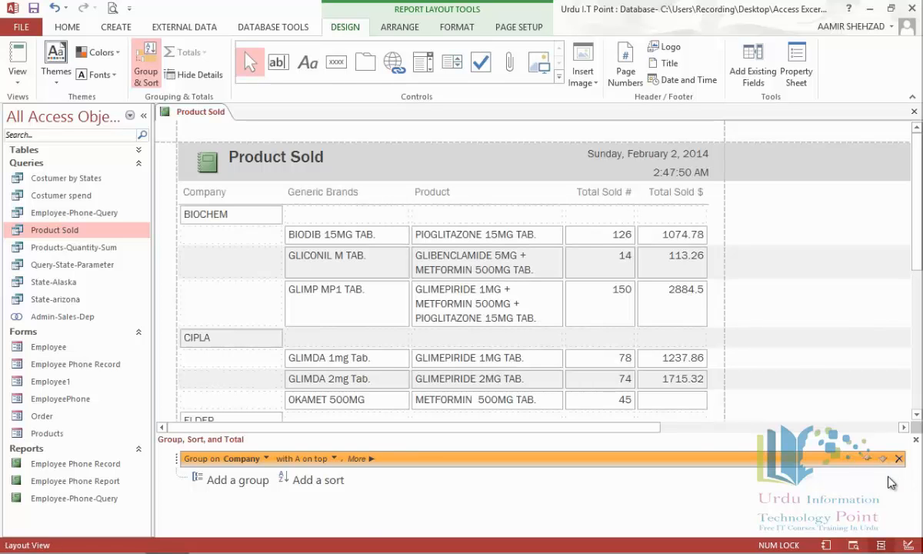
Group the report on Product within Company and sort the records by Total Sold $ from smallest to largest.
click(253, 490)
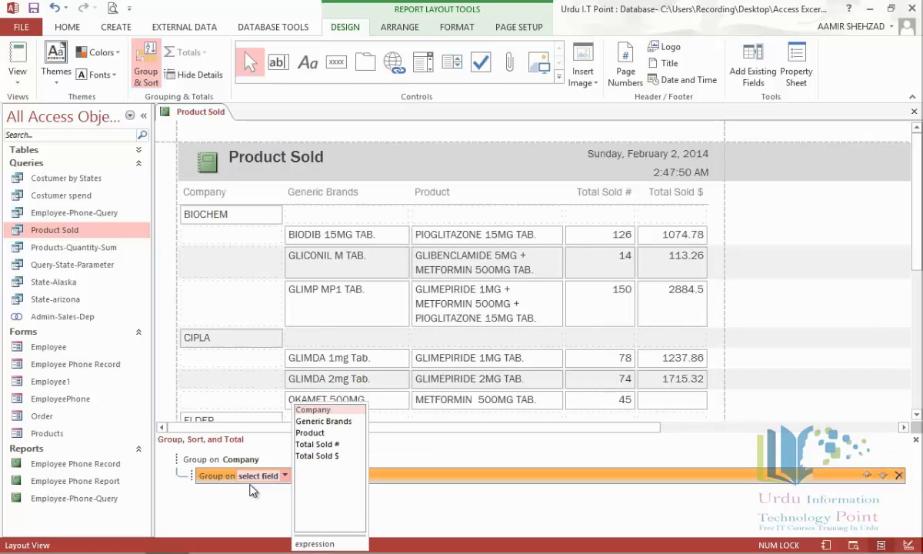
click(327, 435)
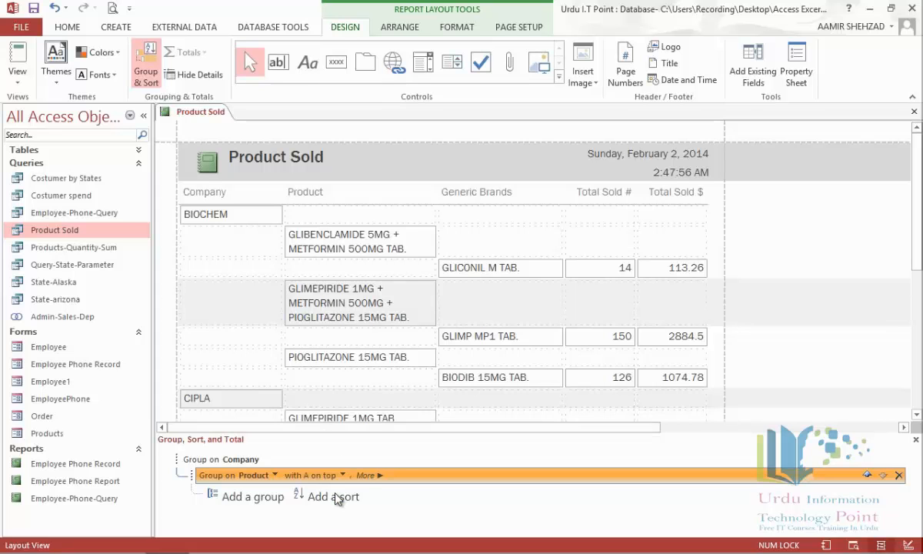
click(316, 496)
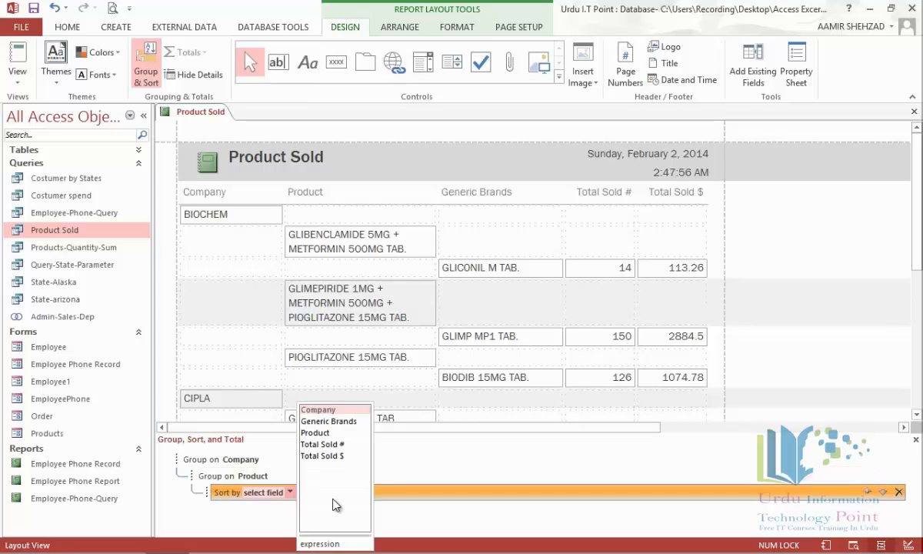
click(340, 457)
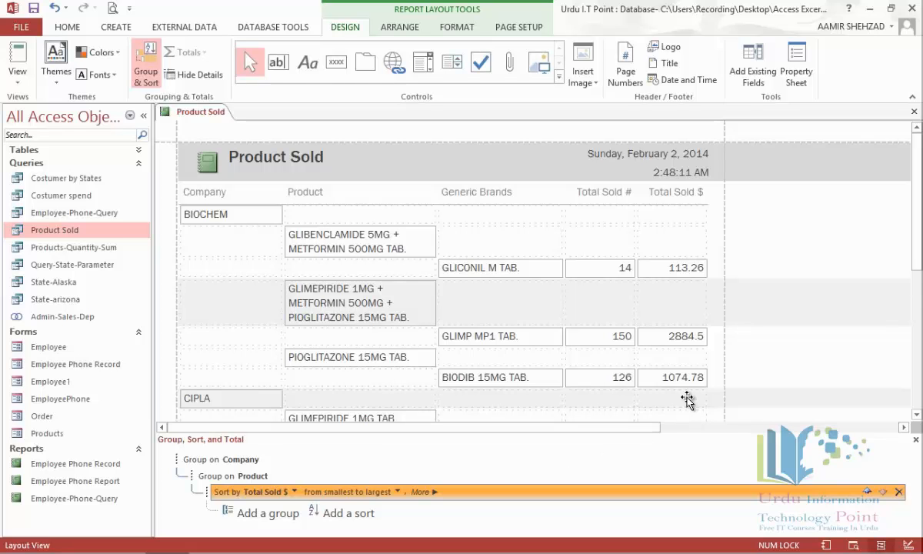
drag(917, 263, 918, 324)
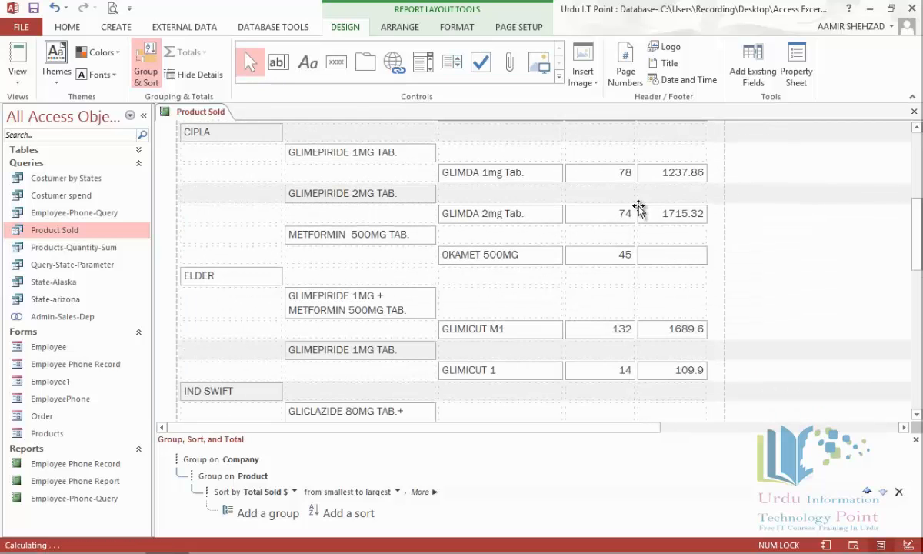
click(672, 174)
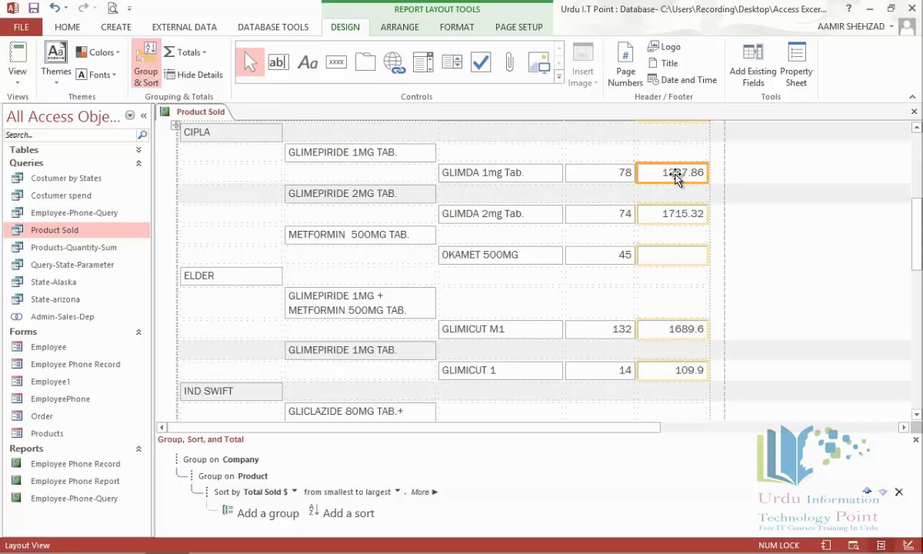
click(398, 492)
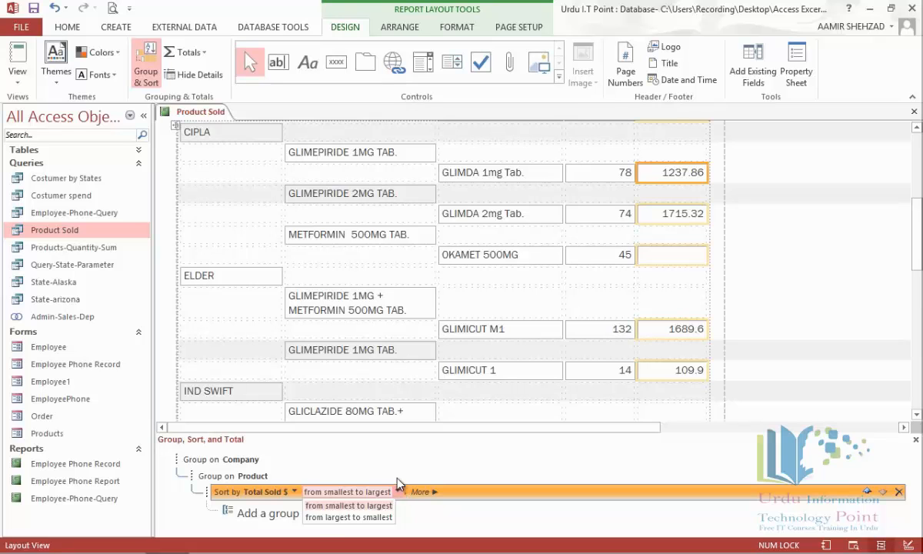
click(399, 491)
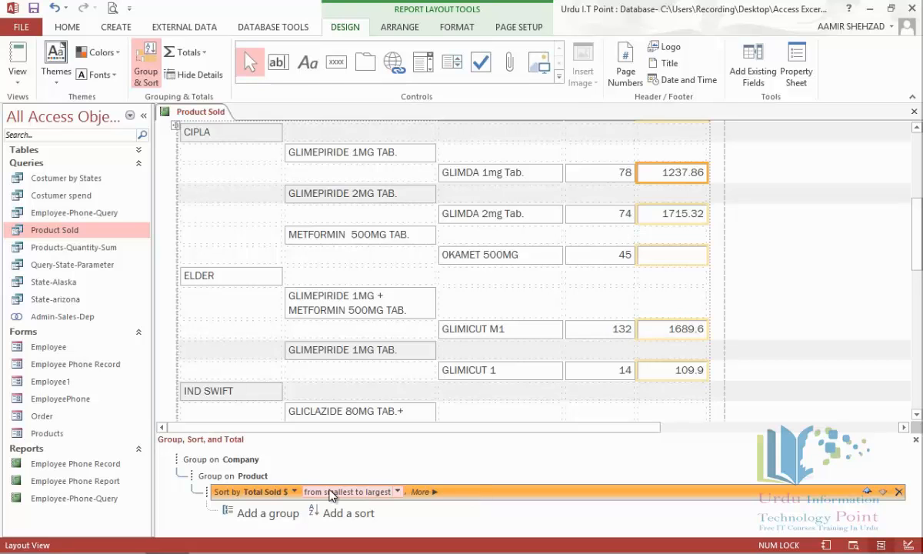
Try the Product grouping level above Company, and move it back below Company.
click(254, 476)
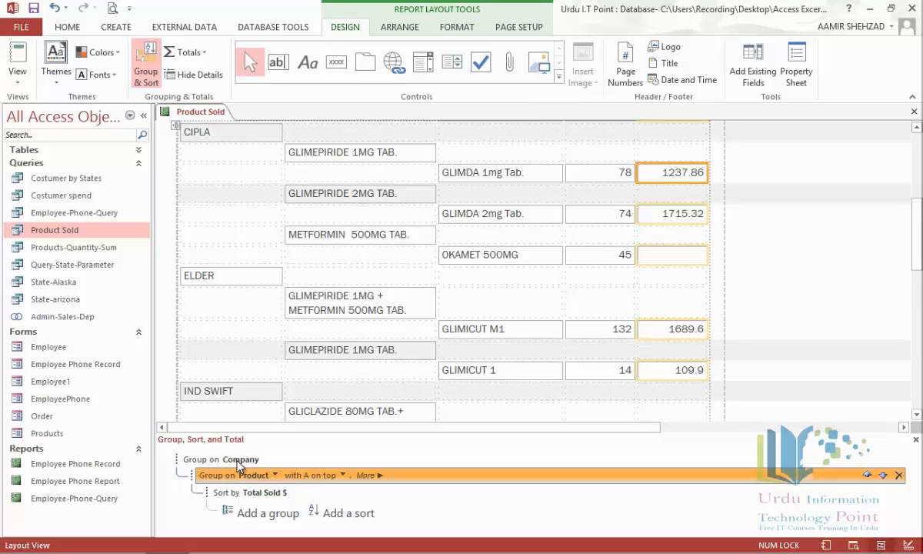
click(867, 475)
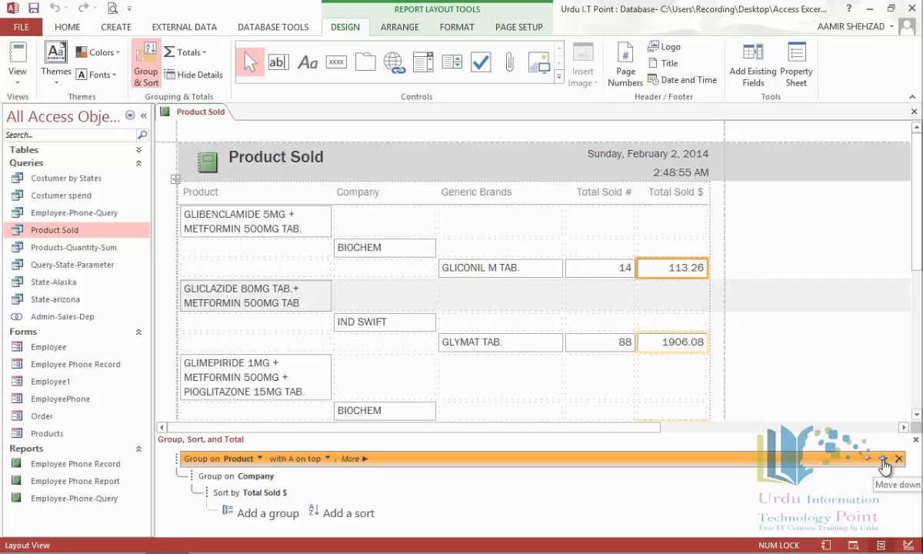
click(882, 459)
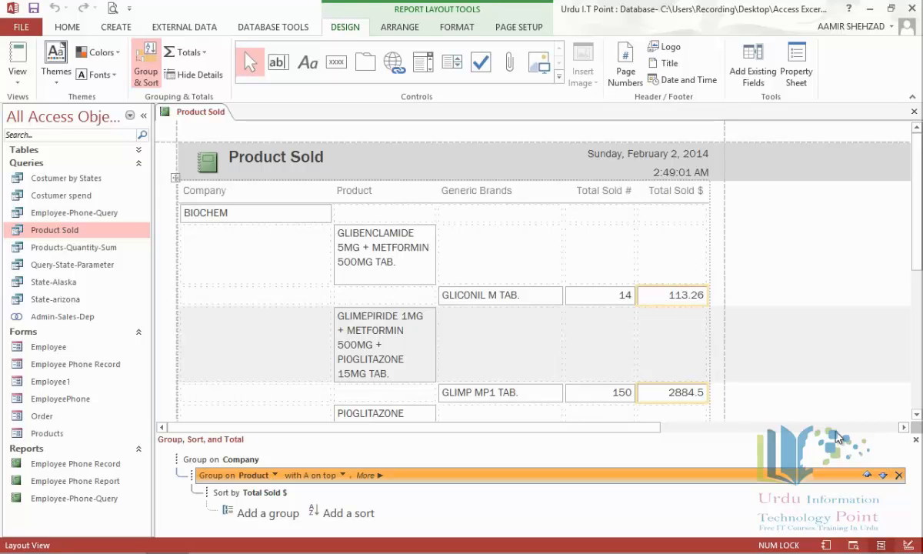
Save the report under the name Product Sold By Company.
right_click(214, 115)
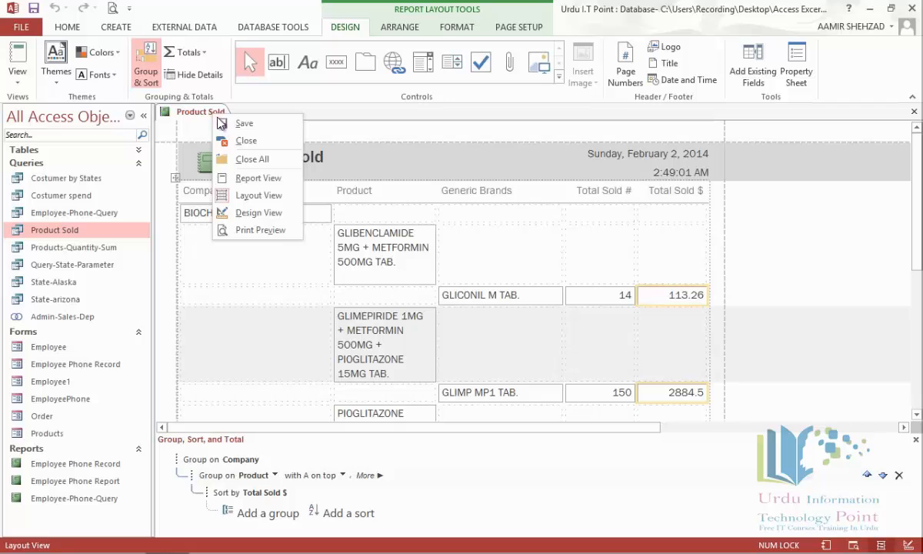
click(239, 123)
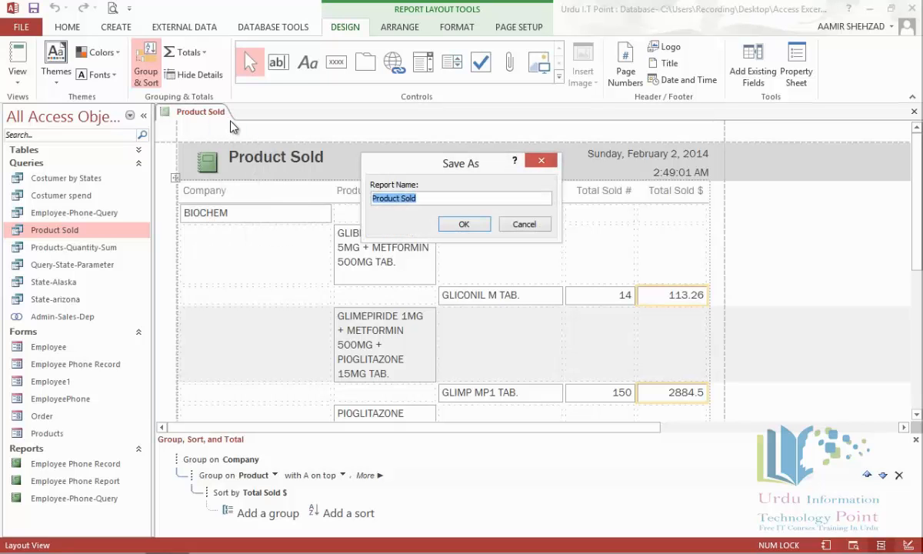
key(Right)
key(Left)
text(Sol)
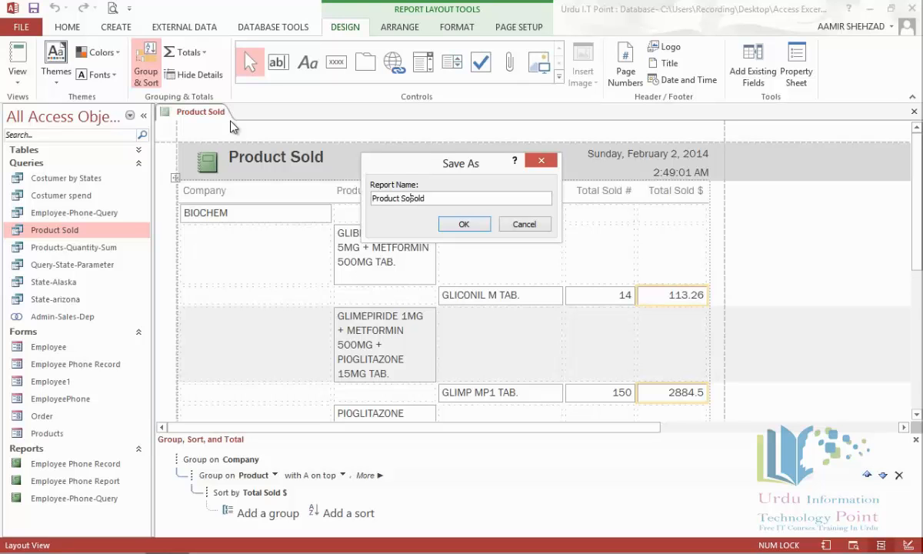
text(d By Company)
key(Delete)
key(Delete)
key(Delete)
key(Delete)
click(464, 224)
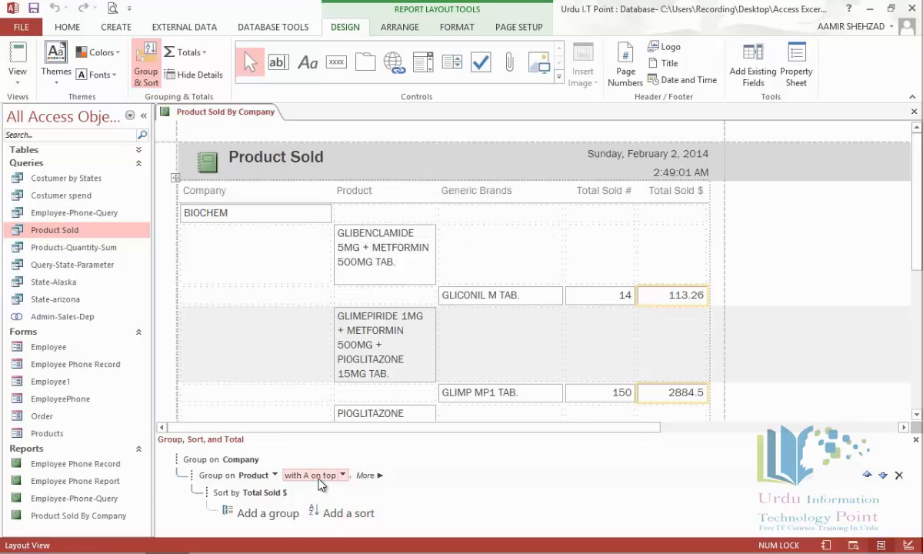
Remove the Product grouping level and hide the report's grouping and sorting settings.
click(899, 475)
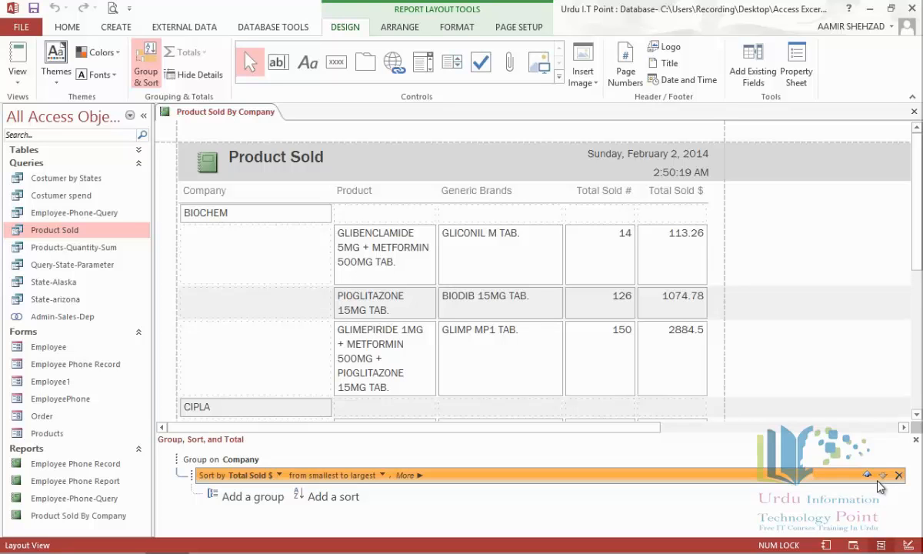
click(652, 351)
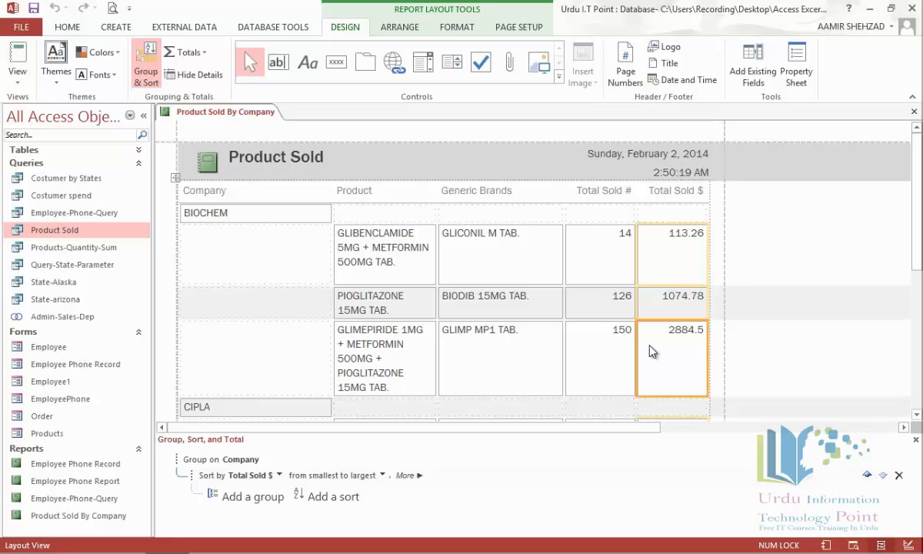
click(153, 71)
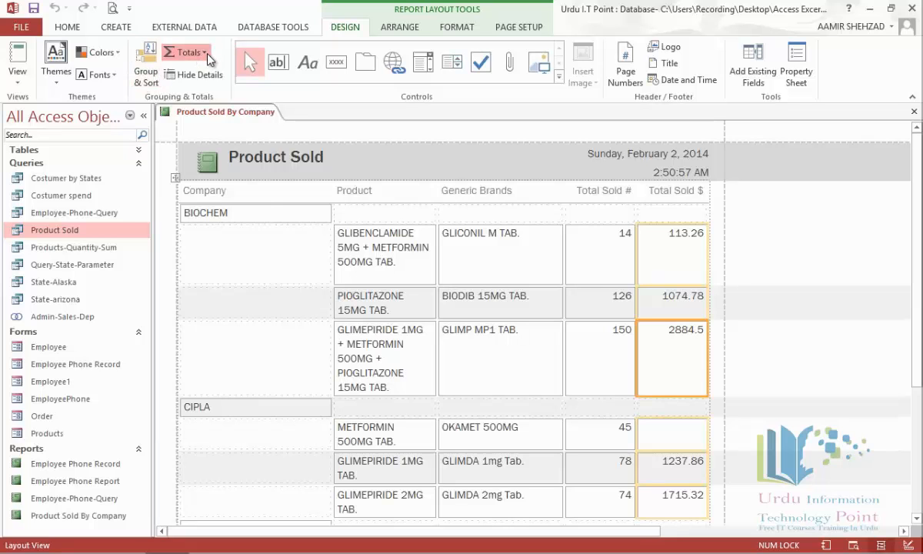
Add a Sum total for Total Sold $ under each company and make its box tall enough to show the figure.
click(193, 50)
click(191, 69)
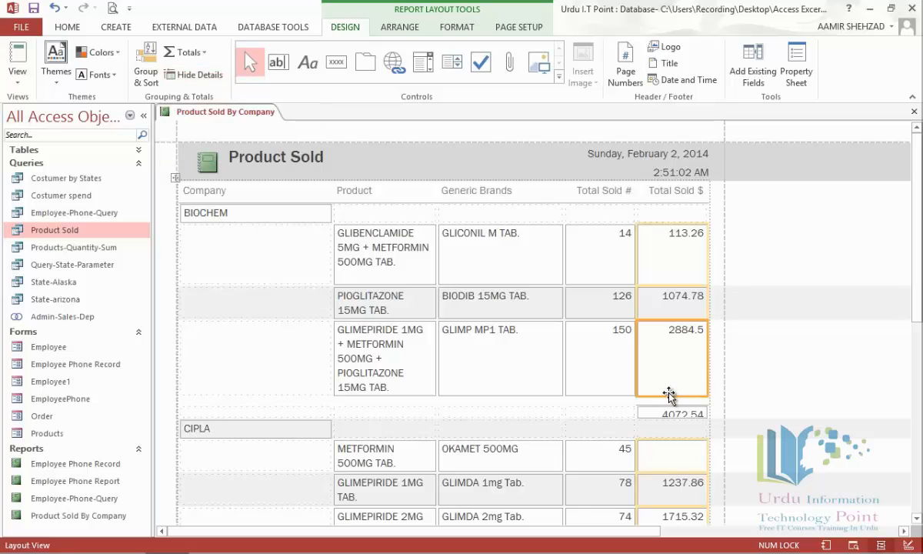
click(659, 415)
drag(659, 417, 660, 422)
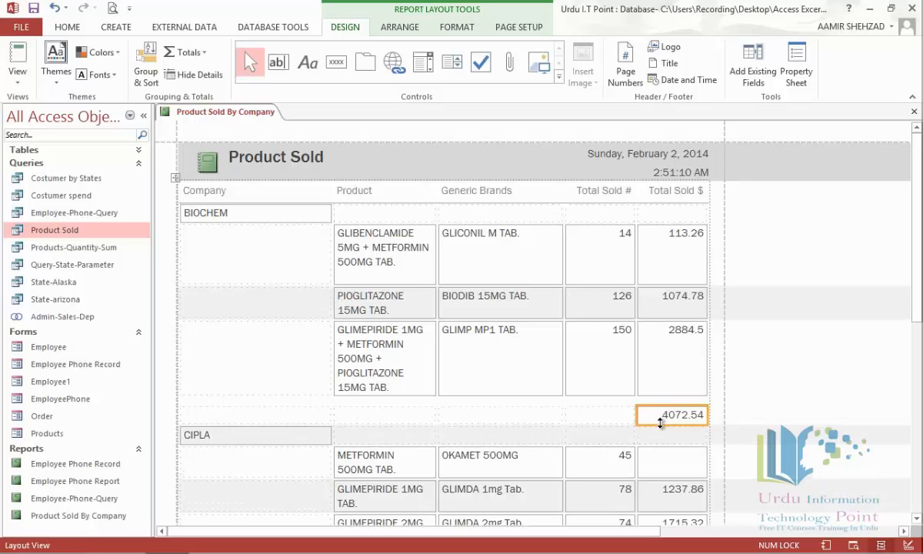
Add a Sum total for Total Sold # under each company.
click(598, 369)
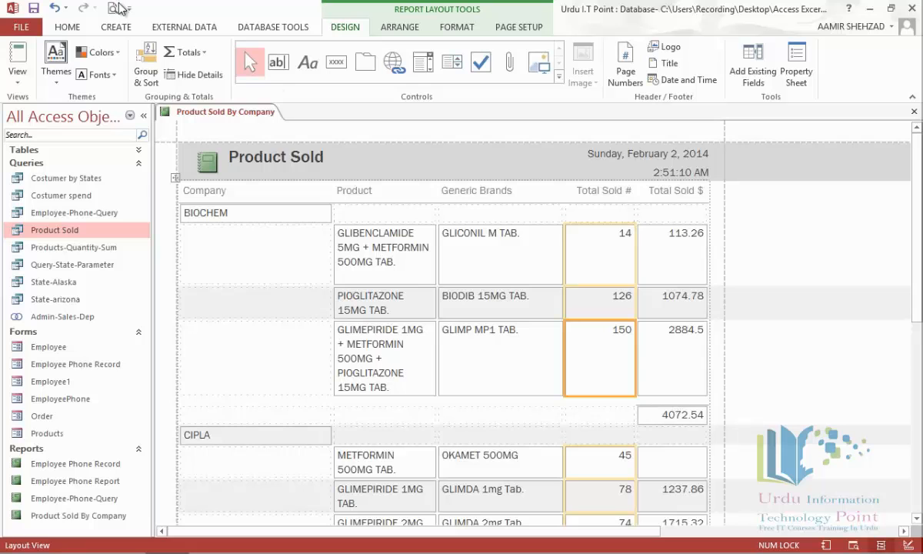
click(195, 54)
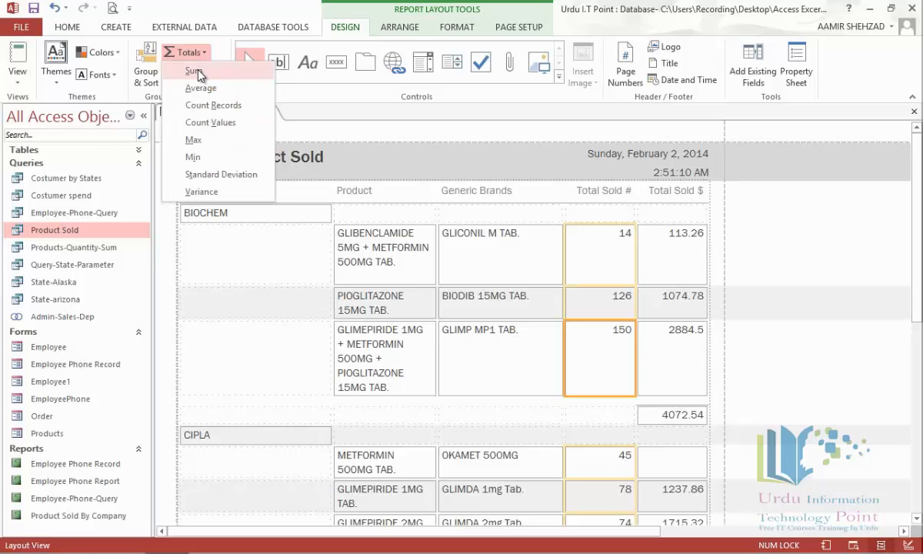
click(198, 71)
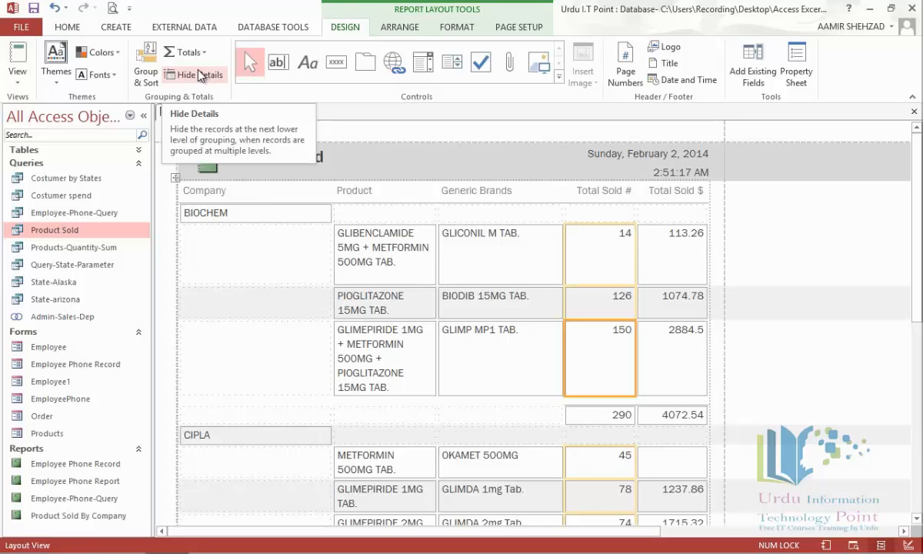
Add a count of the Generic Brands entries under each company.
click(483, 416)
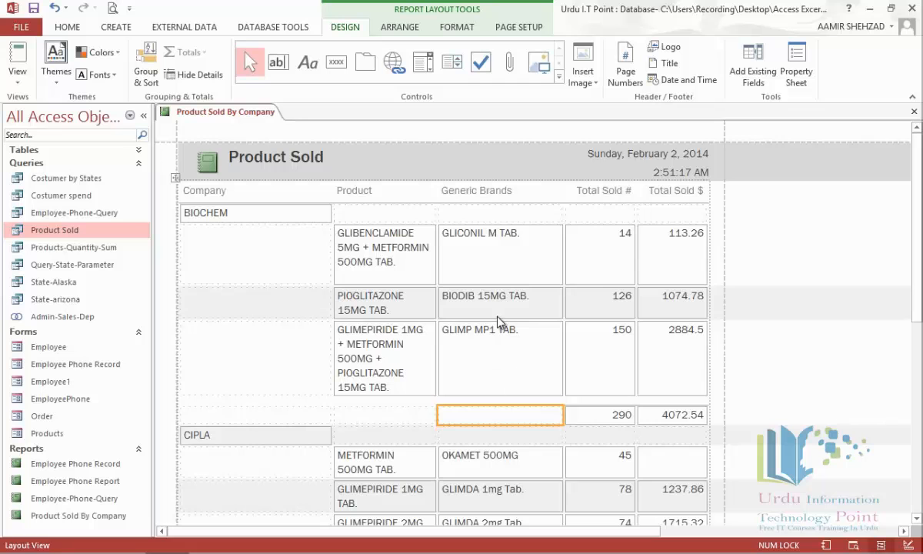
click(508, 367)
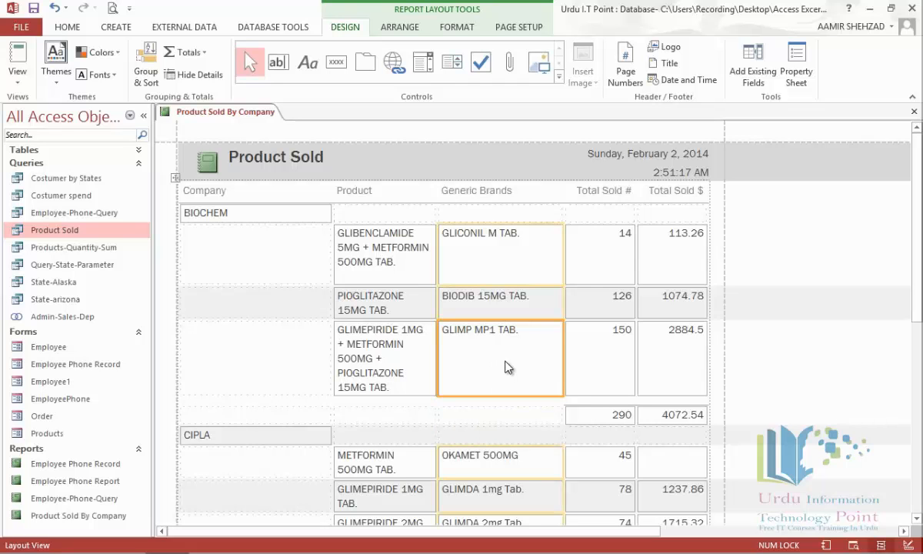
click(206, 54)
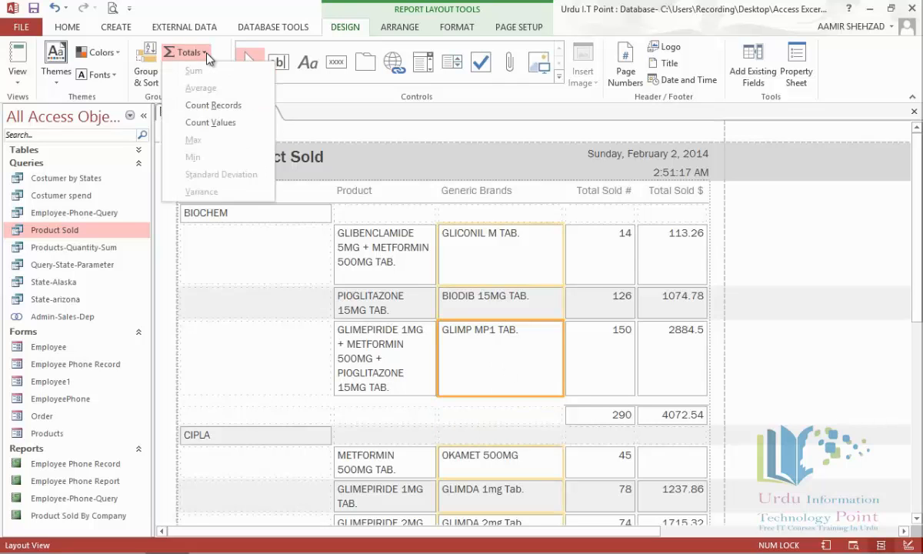
click(247, 113)
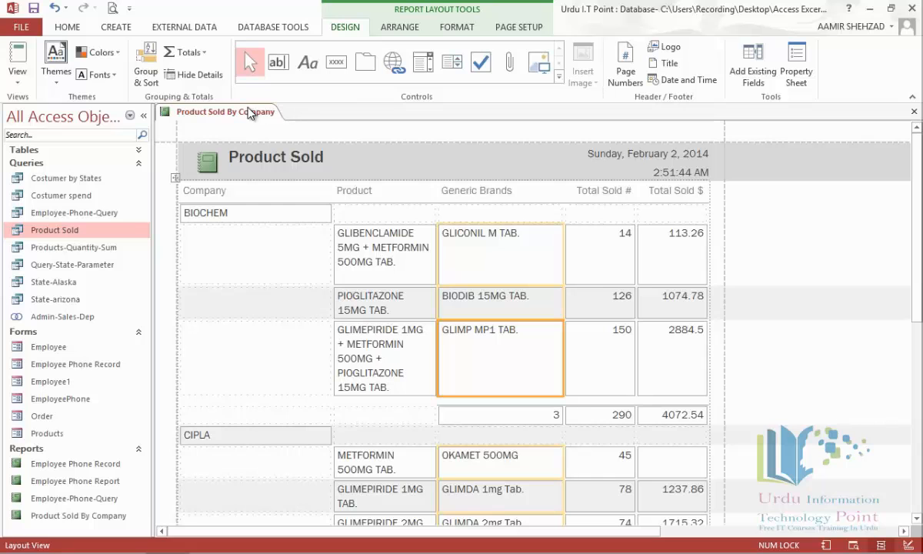
Save and close the Product Sold By Company report.
right_click(249, 113)
click(264, 118)
right_click(266, 116)
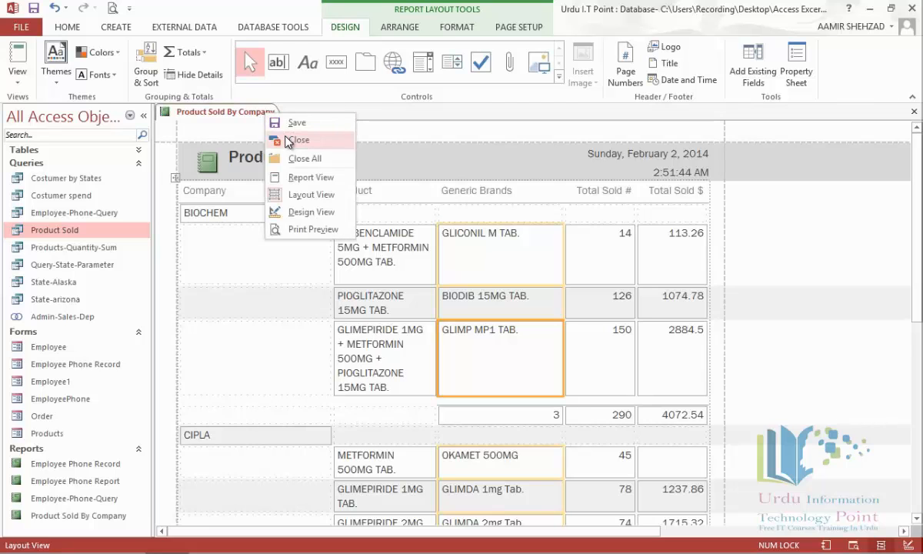
click(287, 140)
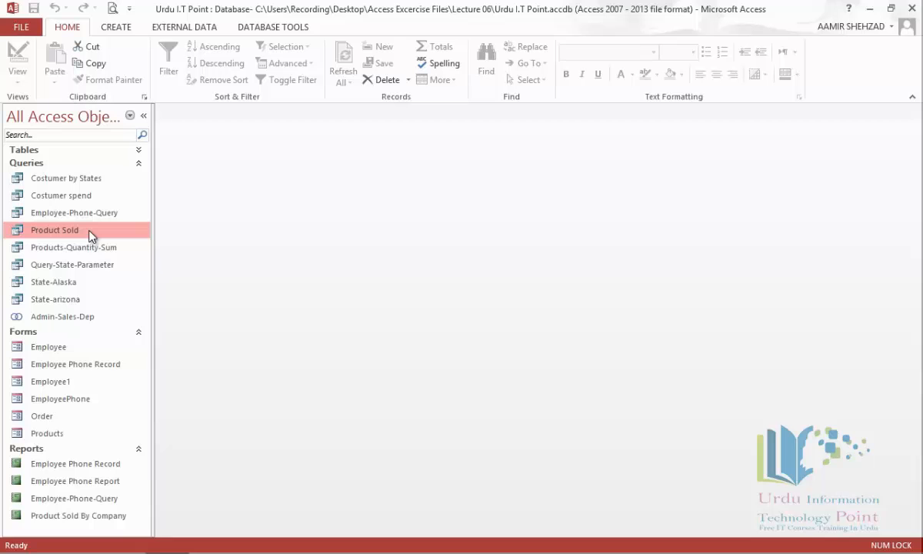
Create a new basic report from the Product Sold query and narrow its Company, Generic Brands and Total Sold # columns.
click(118, 28)
click(415, 67)
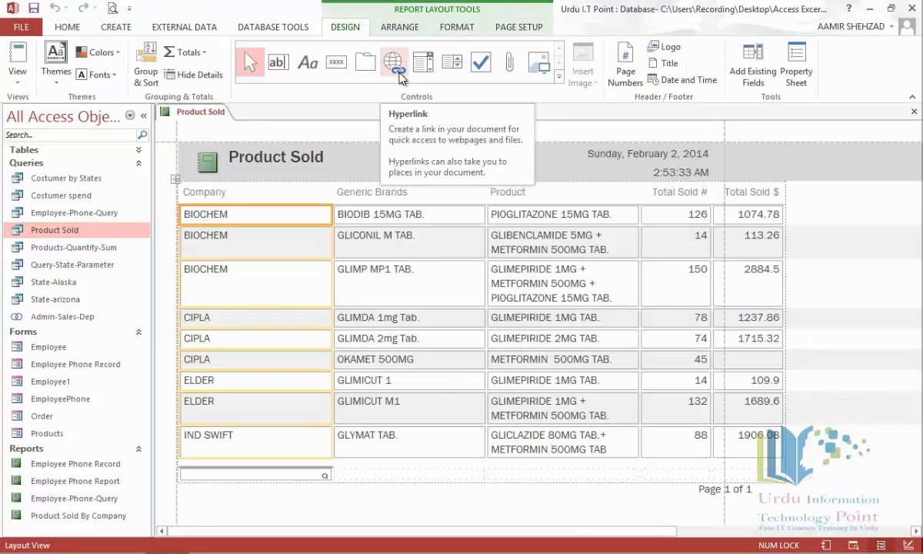
drag(333, 240, 283, 240)
click(382, 240)
drag(433, 241, 390, 239)
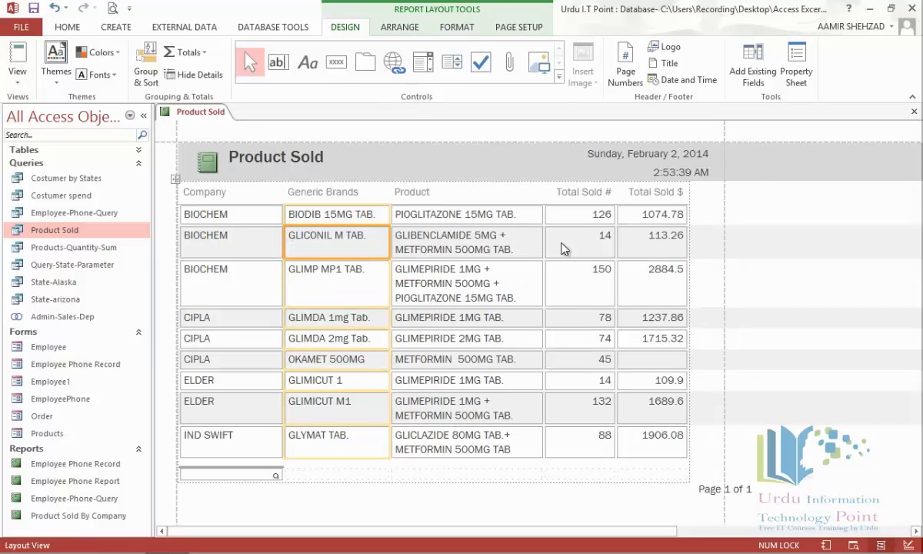
click(585, 244)
drag(611, 242, 611, 240)
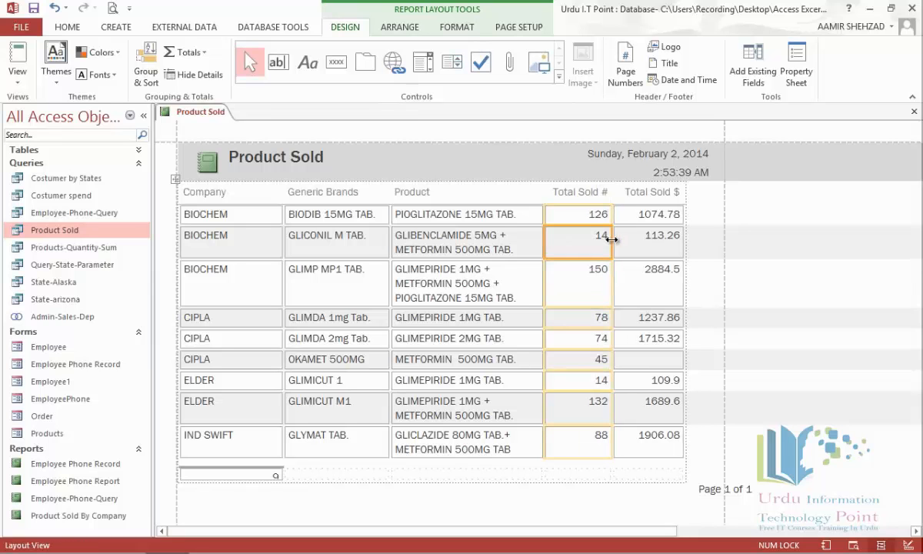
Show the list of available fields and add a second Total Sold $ column to the new report.
click(639, 232)
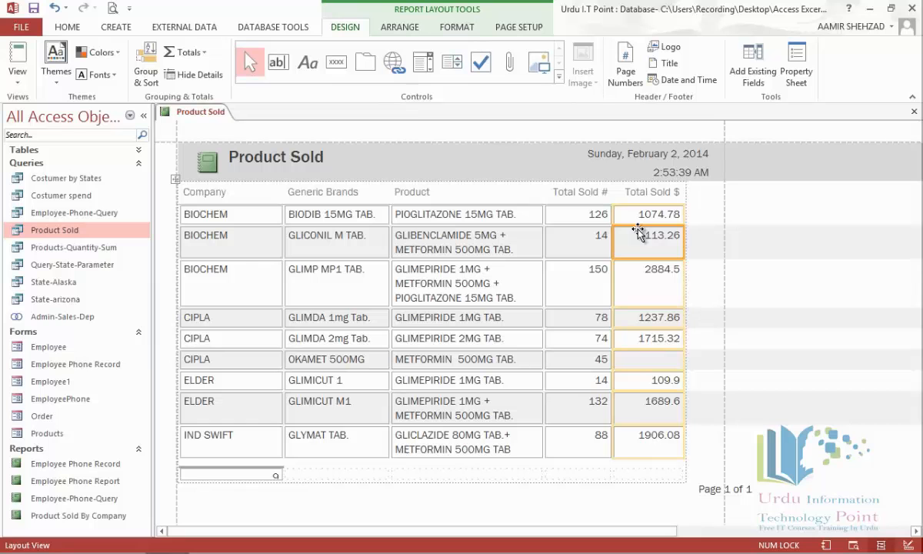
click(757, 76)
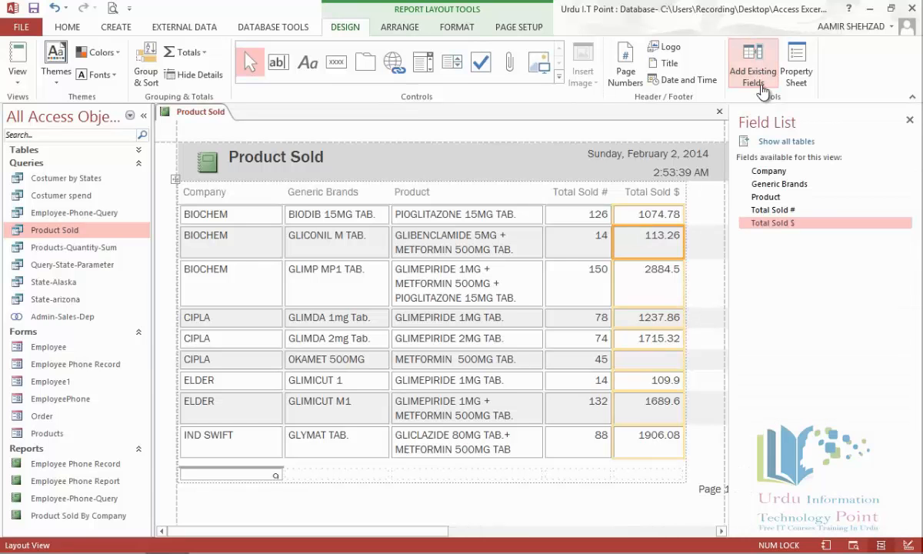
double_click(773, 223)
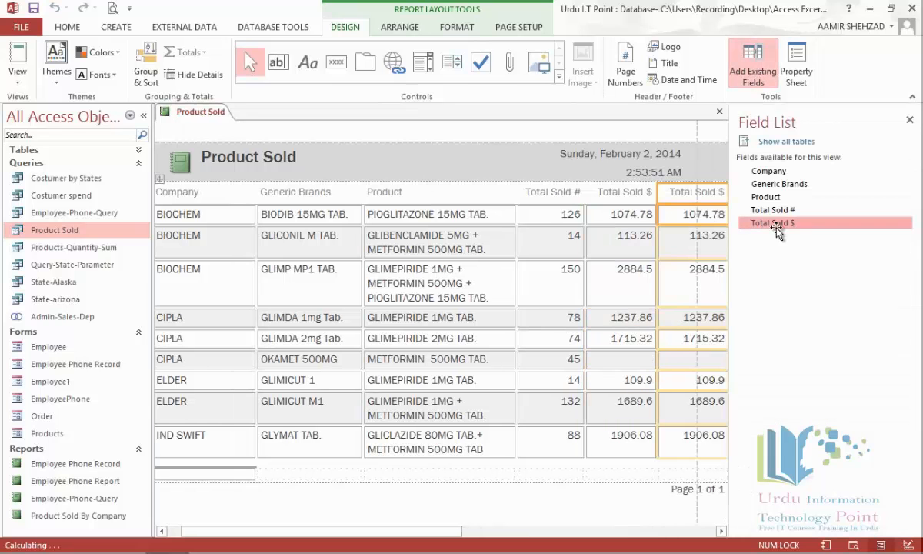
Narrow the Company, Generic Brands and Product columns so the whole report table fits within the page width.
click(465, 215)
click(252, 214)
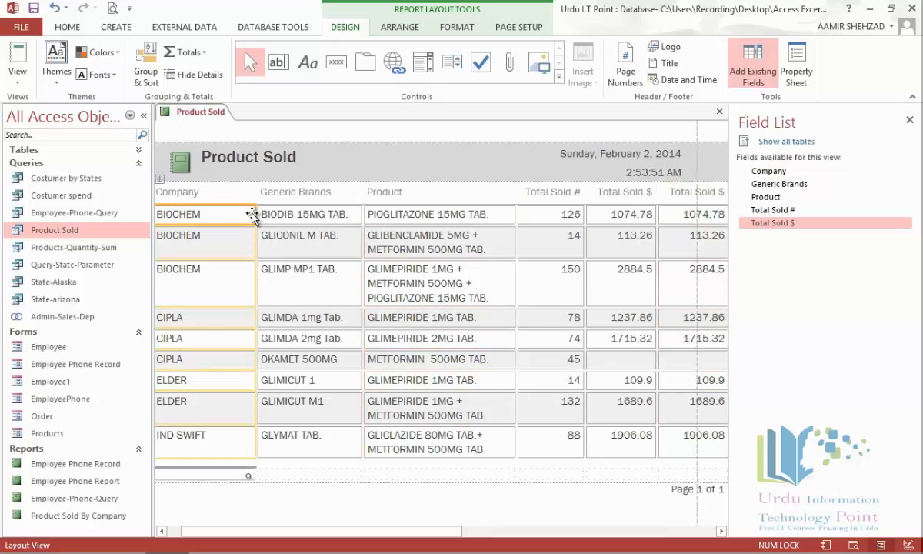
drag(256, 219, 233, 213)
click(262, 222)
drag(340, 216, 333, 218)
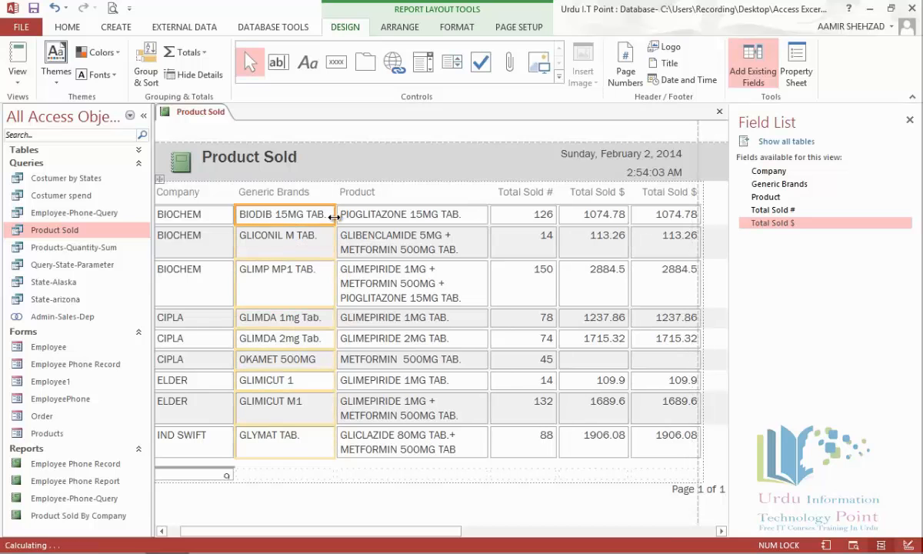
click(433, 219)
drag(488, 215, 470, 218)
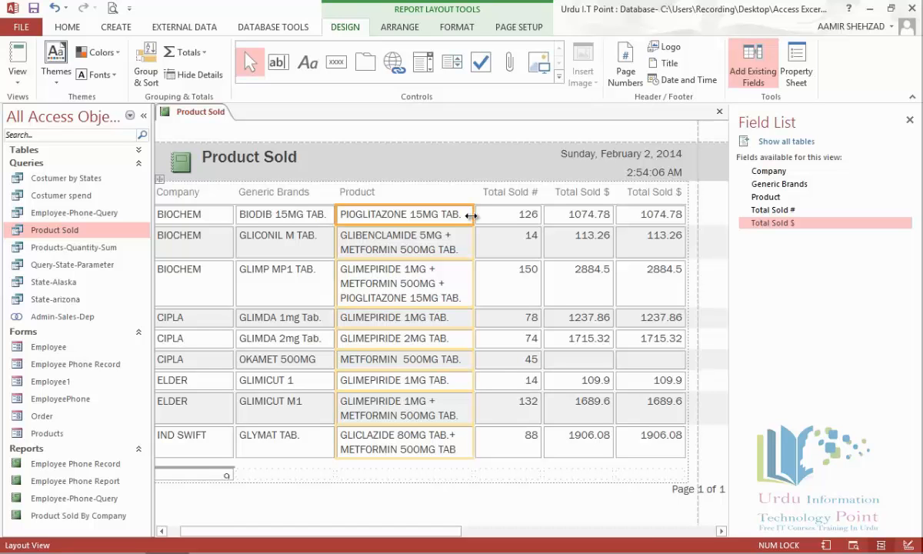
Add a conditional formatting rule to the first Total Sold $ column that makes field values greater than 1500 bold and underlined.
click(594, 218)
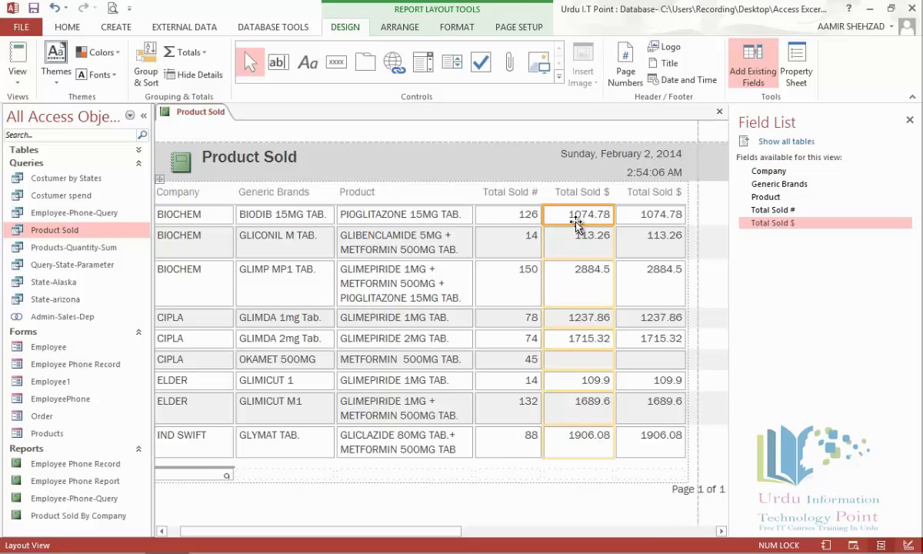
click(450, 29)
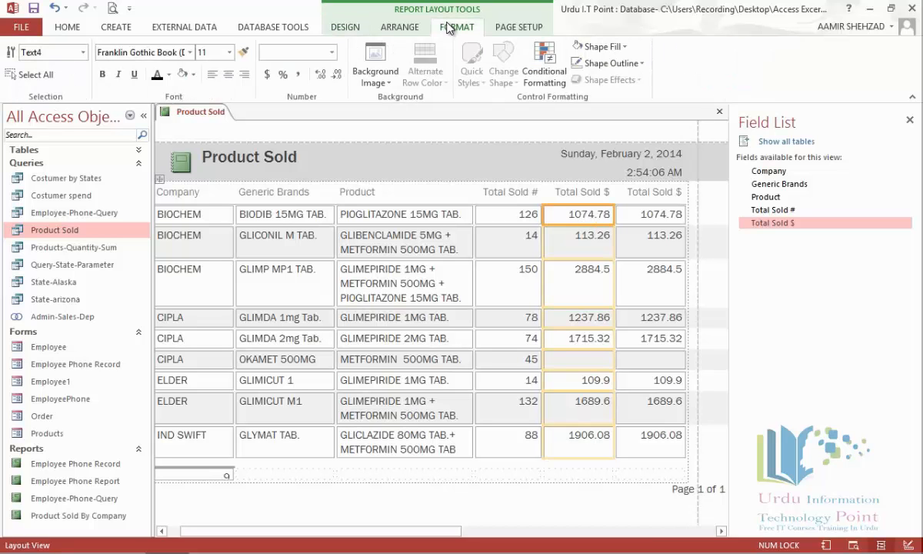
click(546, 67)
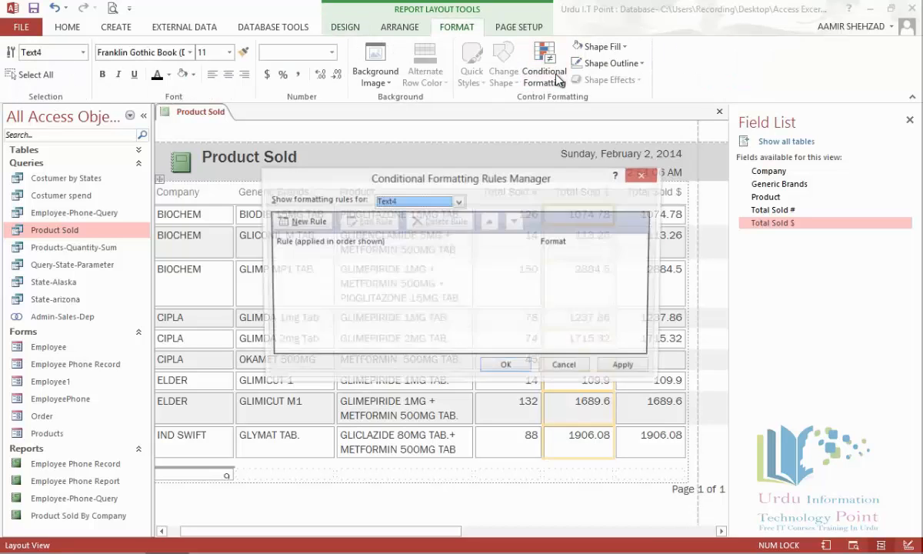
click(297, 224)
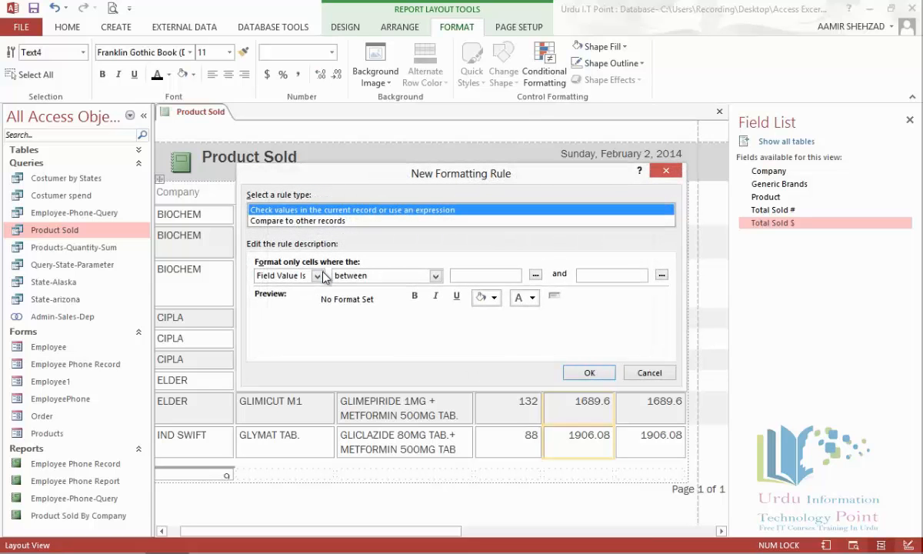
click(436, 276)
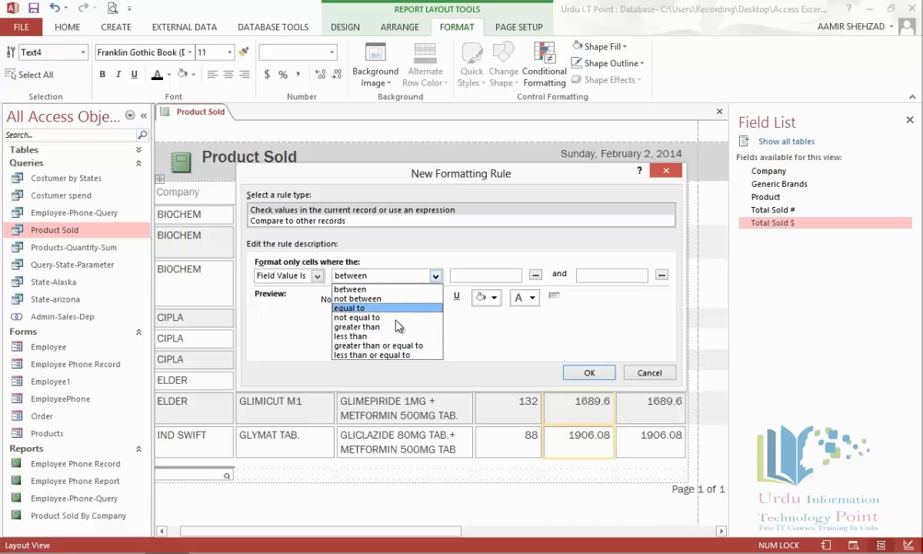
click(369, 324)
click(456, 279)
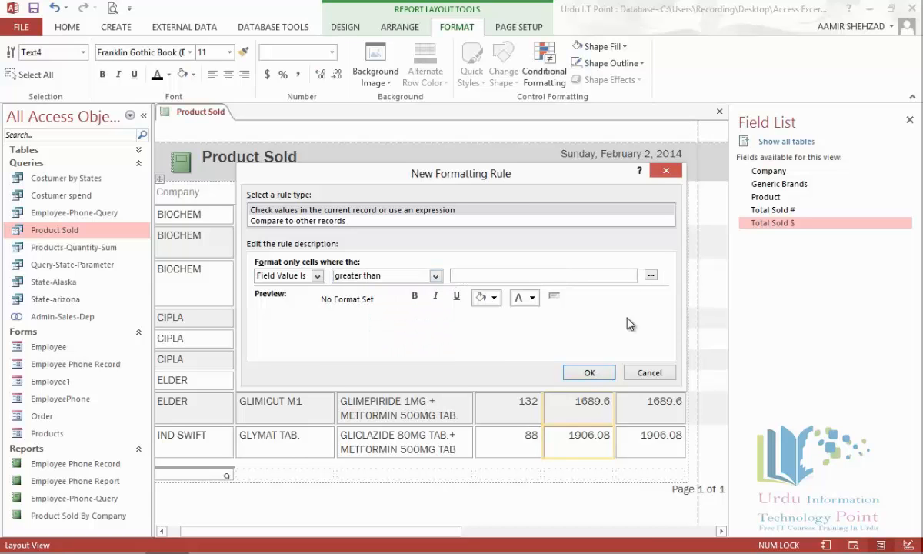
text(1500)
click(414, 299)
click(457, 299)
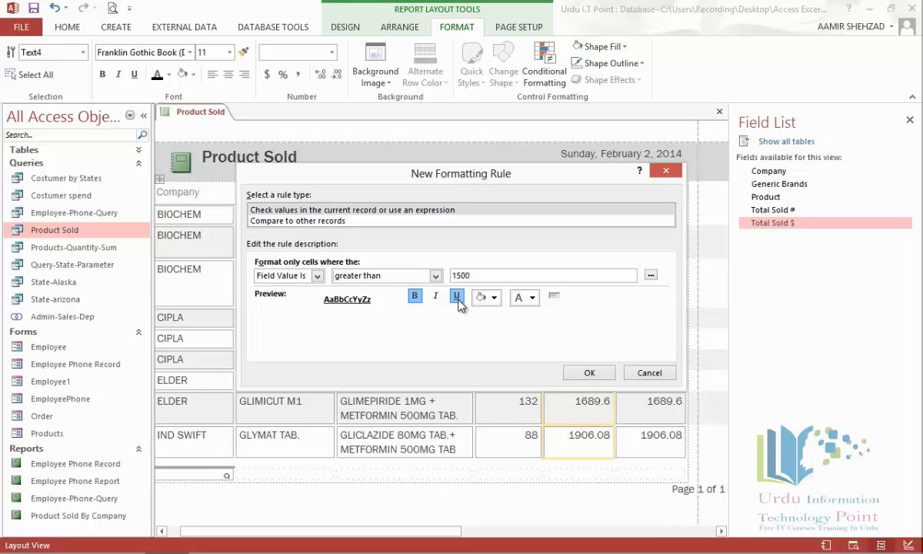
click(589, 374)
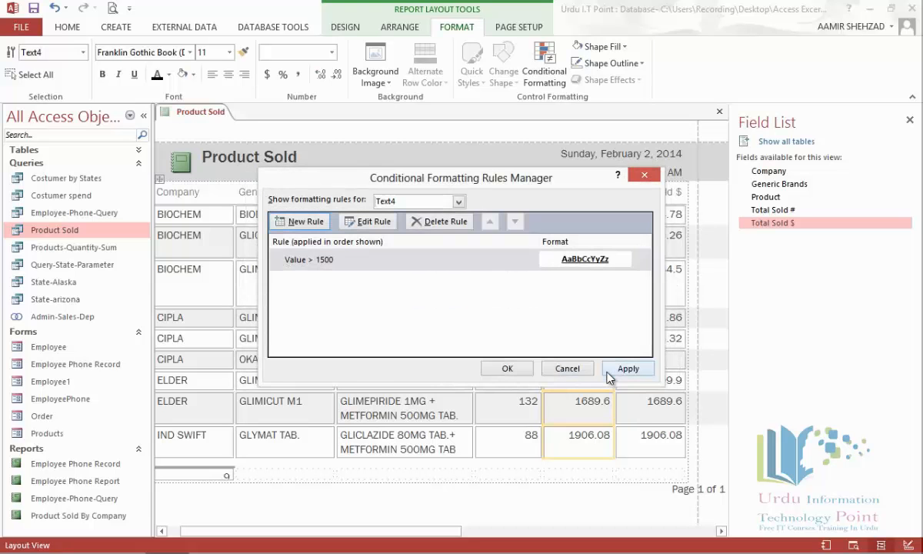
click(508, 369)
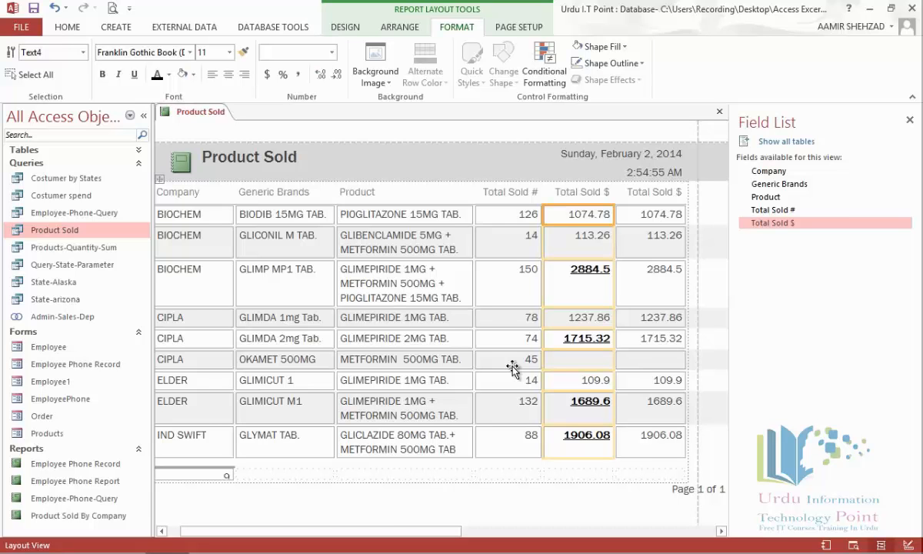
Give the second Total Sold $ column a compare-to-other-records rule with olive-green data bars only, and a blue-gray shape fill.
click(646, 218)
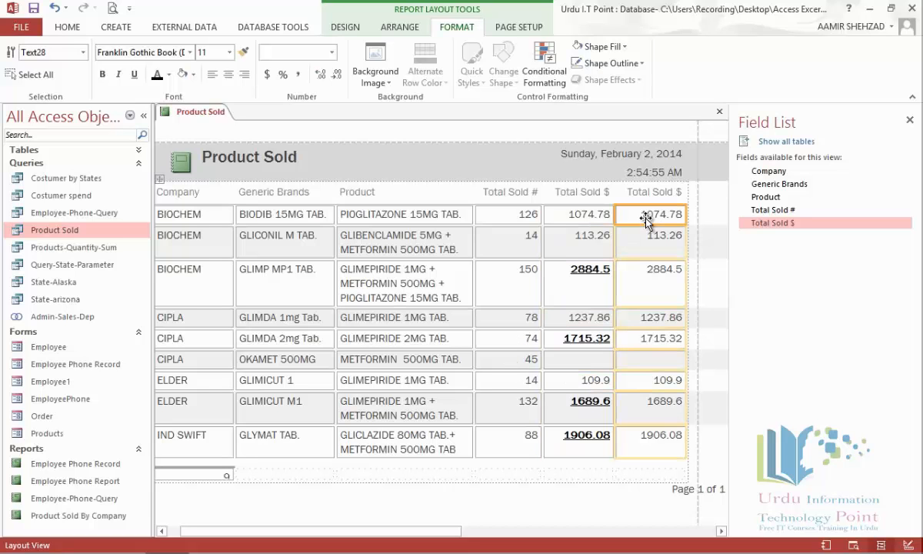
click(546, 68)
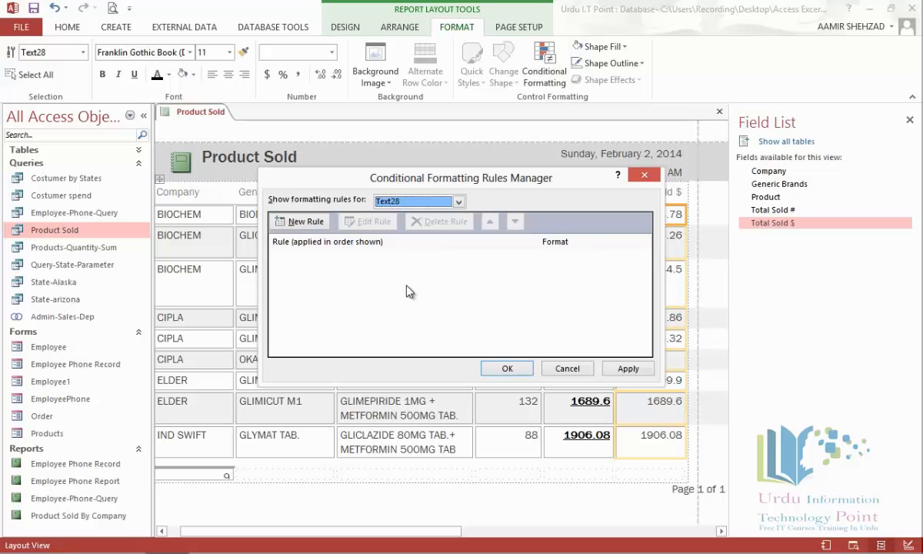
click(299, 222)
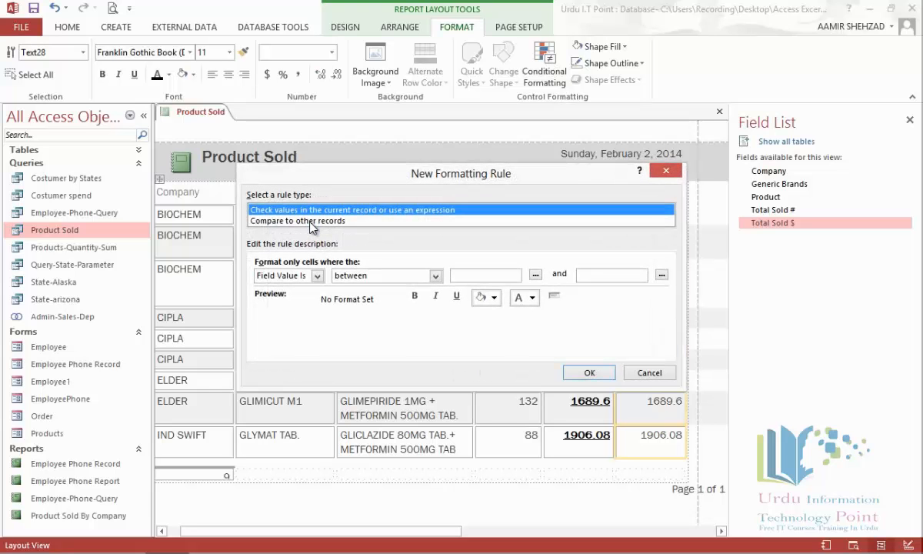
click(363, 222)
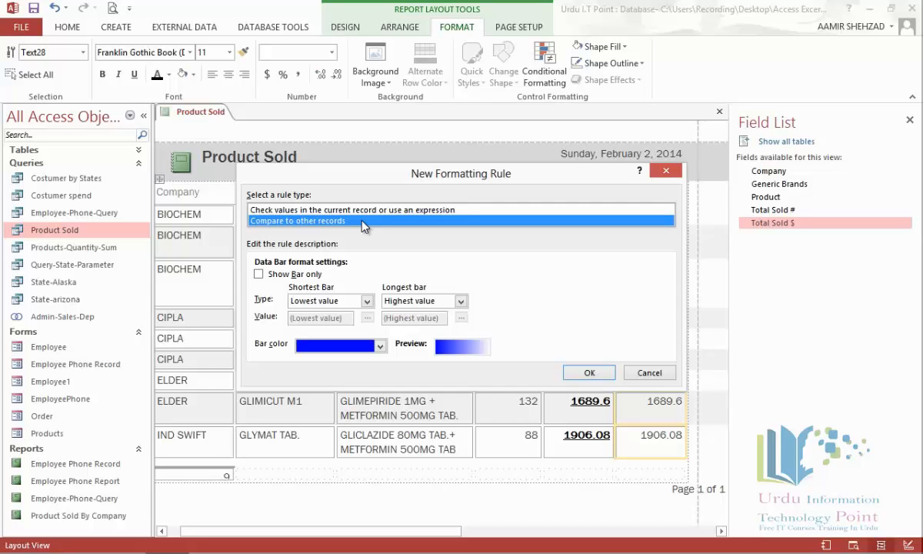
click(300, 279)
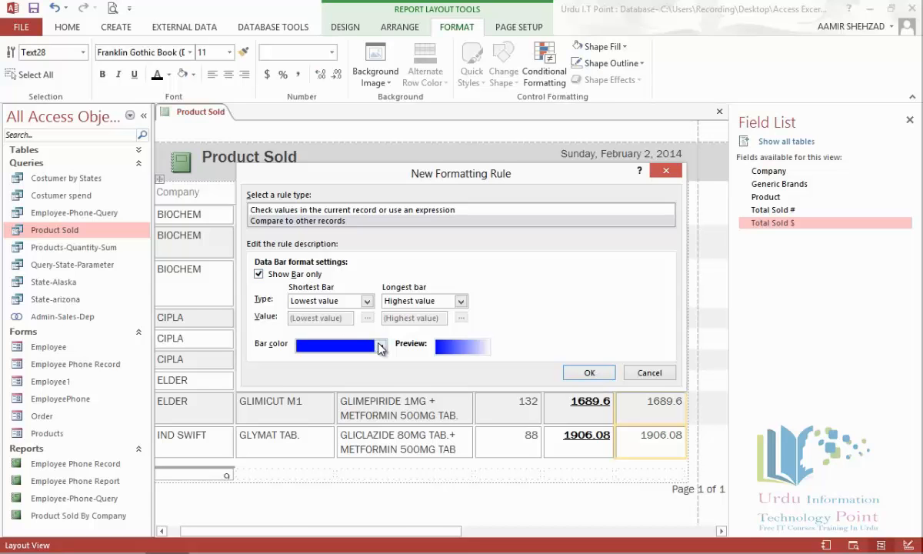
click(353, 345)
click(377, 445)
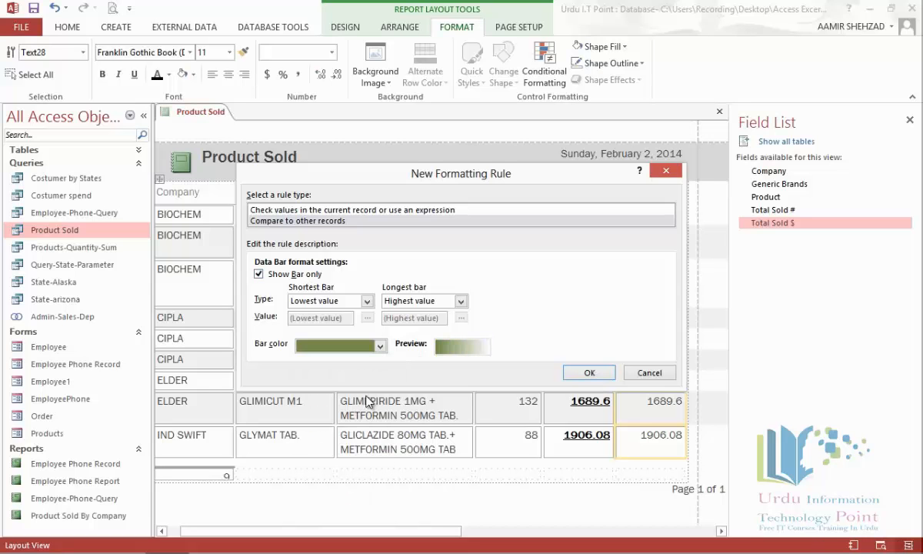
click(589, 374)
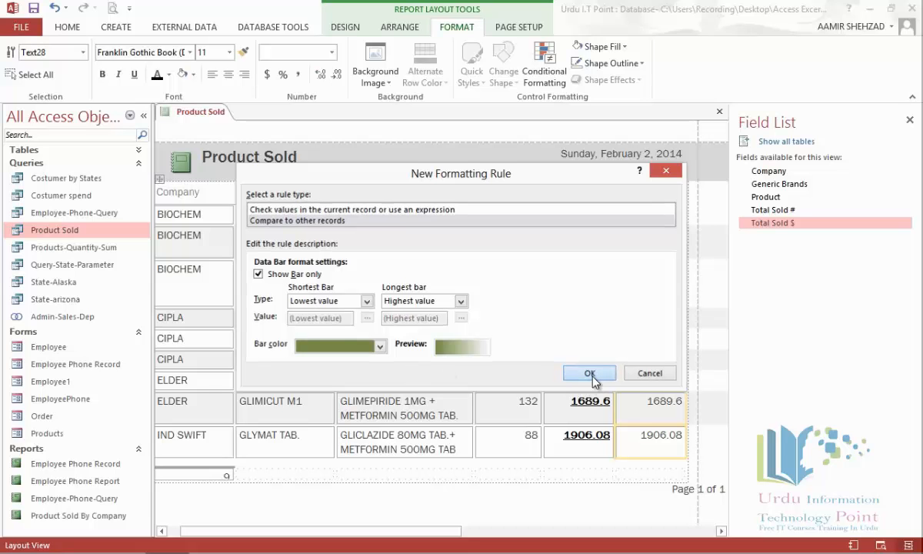
click(514, 372)
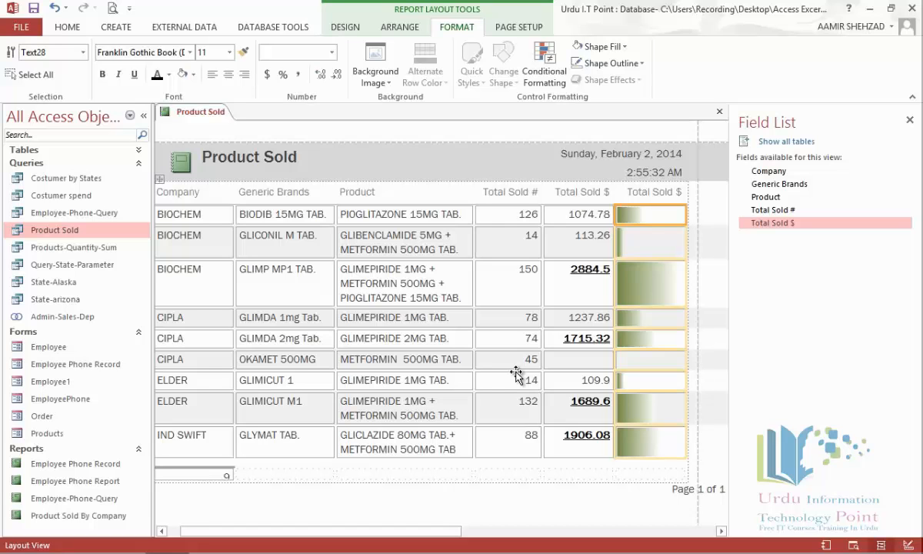
click(627, 47)
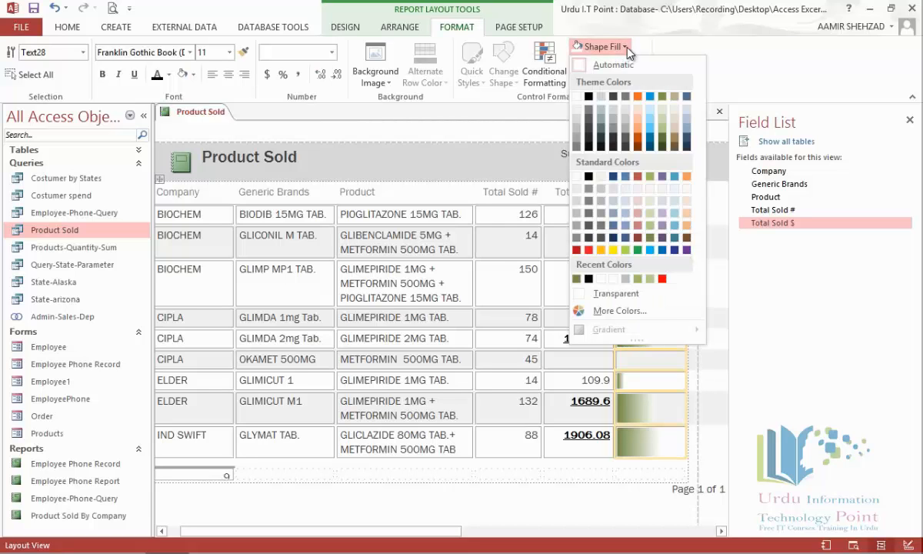
click(602, 113)
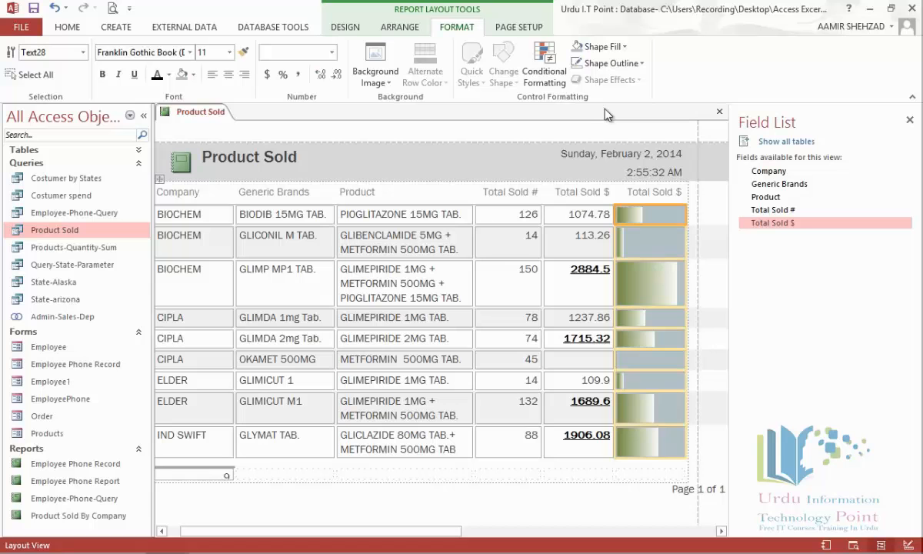
Close the report and save it under the name Product Sold.
right_click(205, 113)
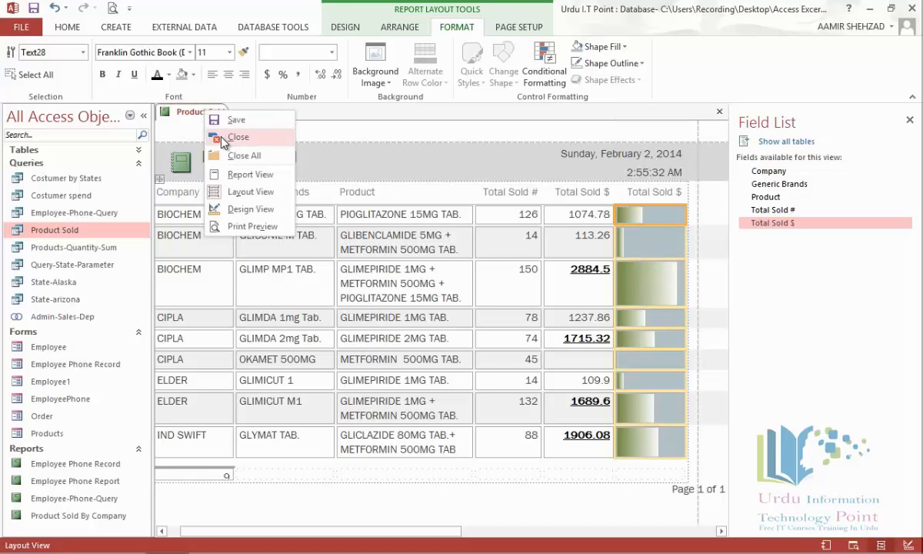
click(222, 140)
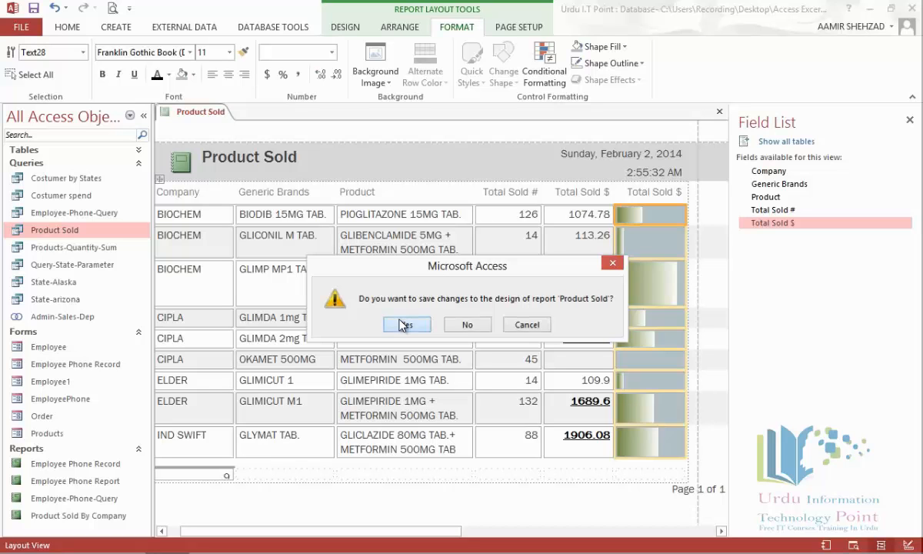
click(403, 324)
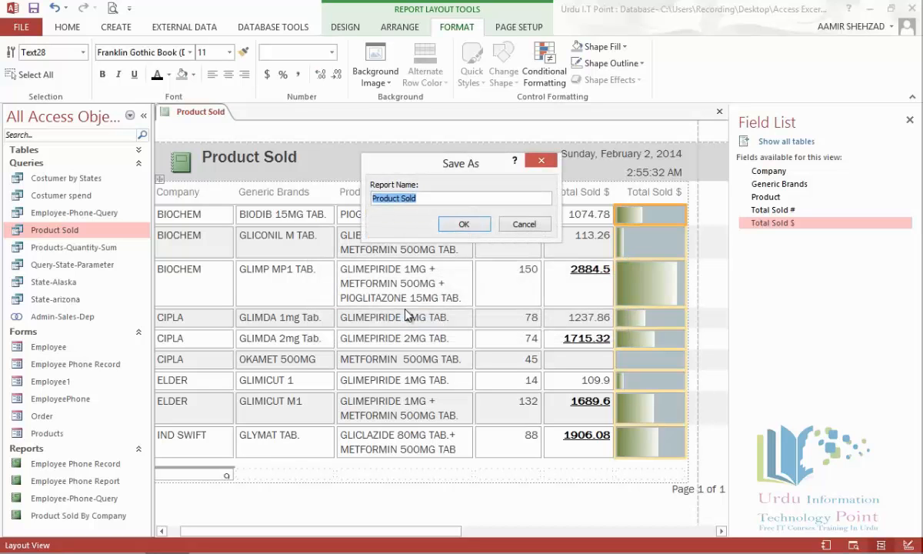
click(464, 224)
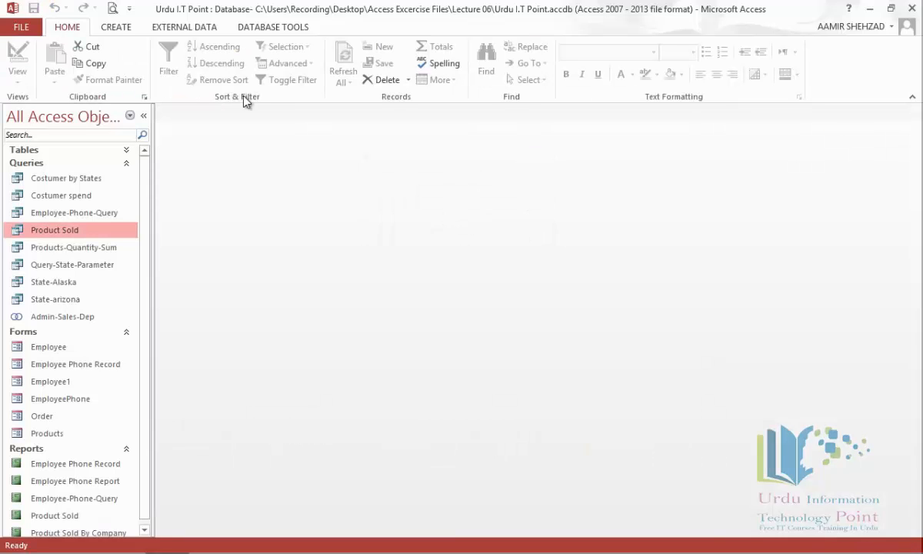
Create a new query in design view based on the Costumer table.
click(123, 28)
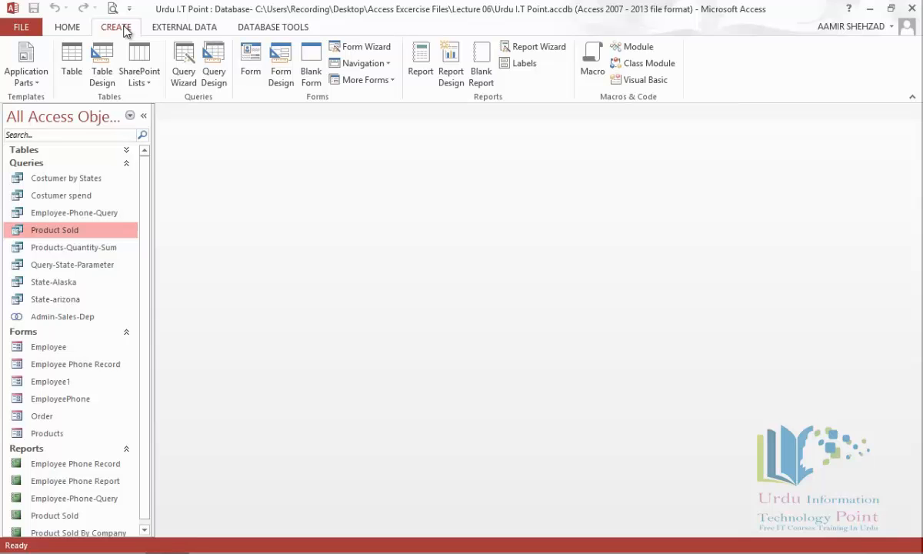
click(215, 71)
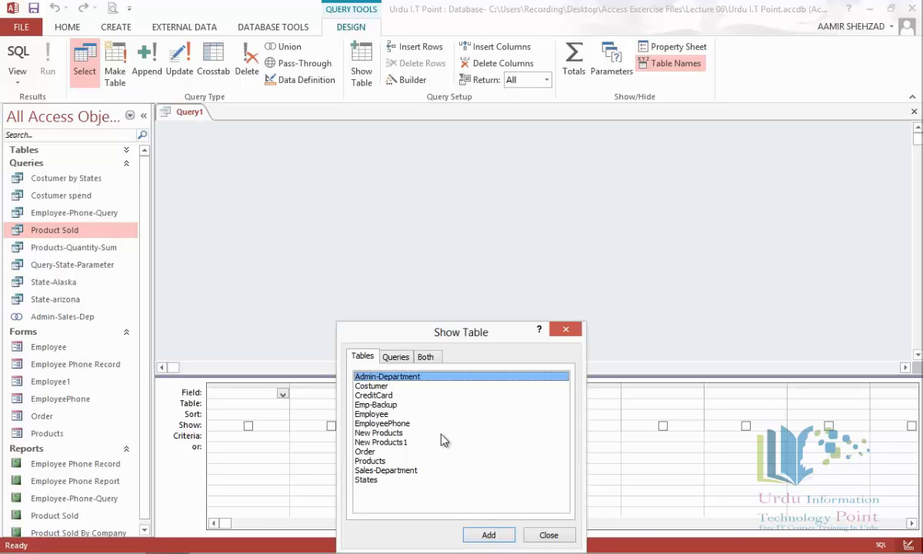
click(416, 386)
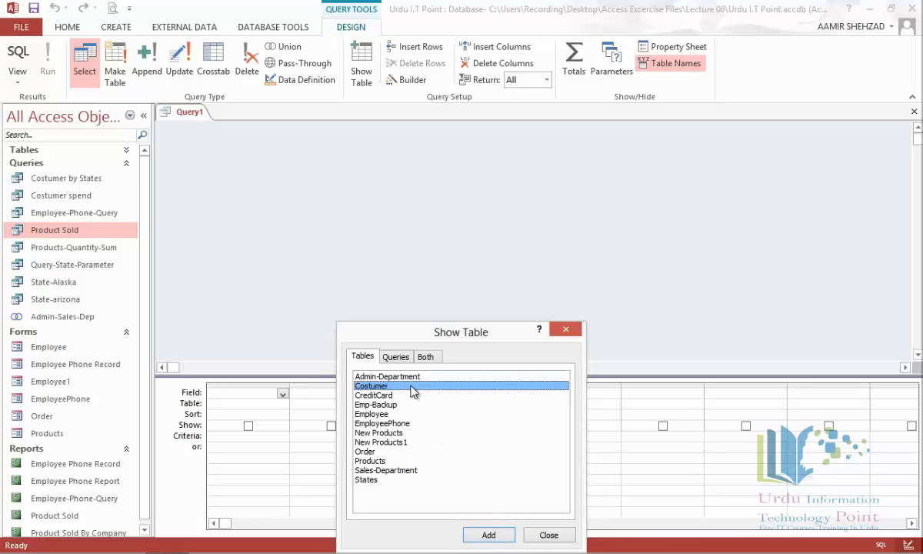
click(507, 533)
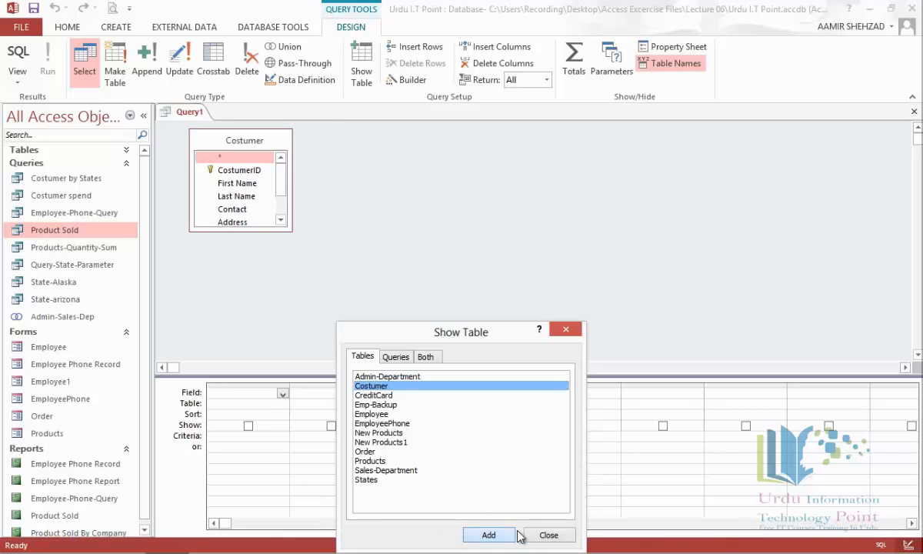
click(547, 535)
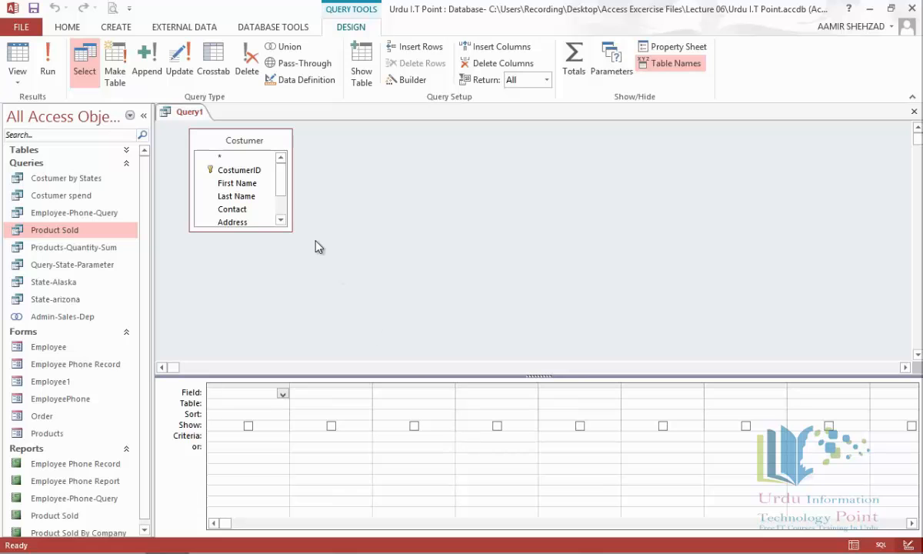
Enlarge the Costumer field list and add First Name, Last Name, Address, Contact, City, State and ZipCode to the query.
drag(292, 231, 300, 278)
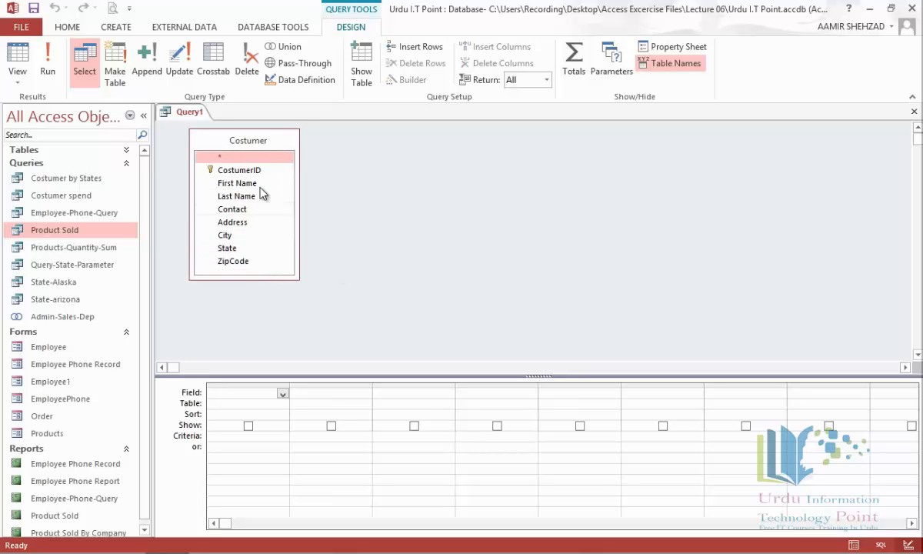
double_click(258, 185)
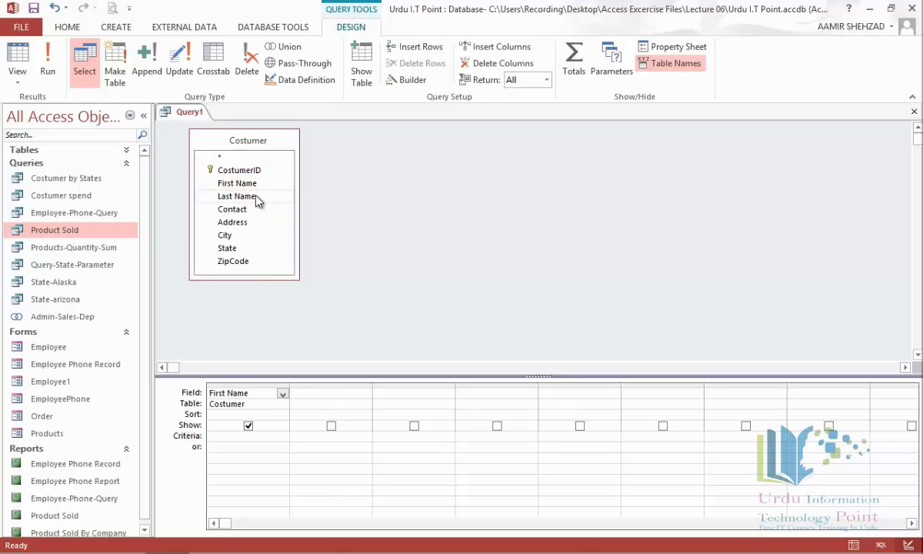
double_click(258, 198)
double_click(256, 224)
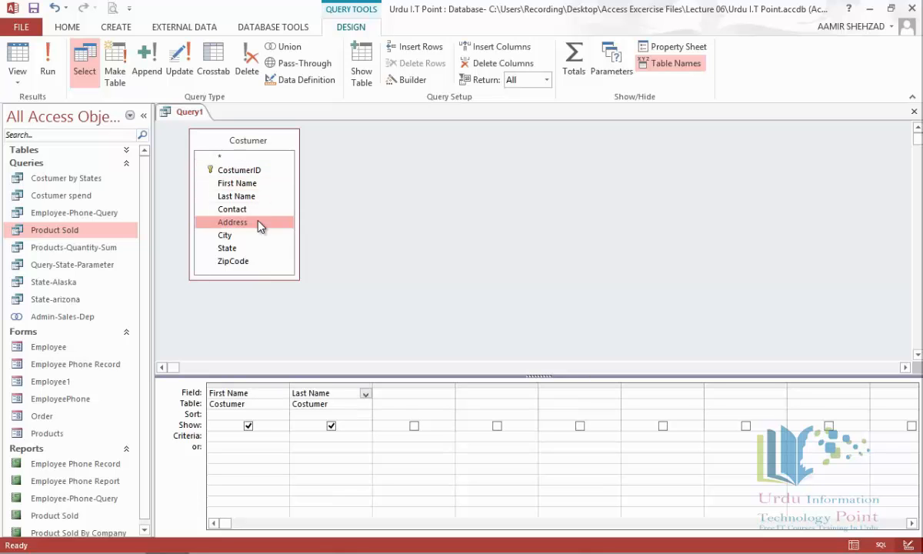
double_click(260, 211)
double_click(248, 236)
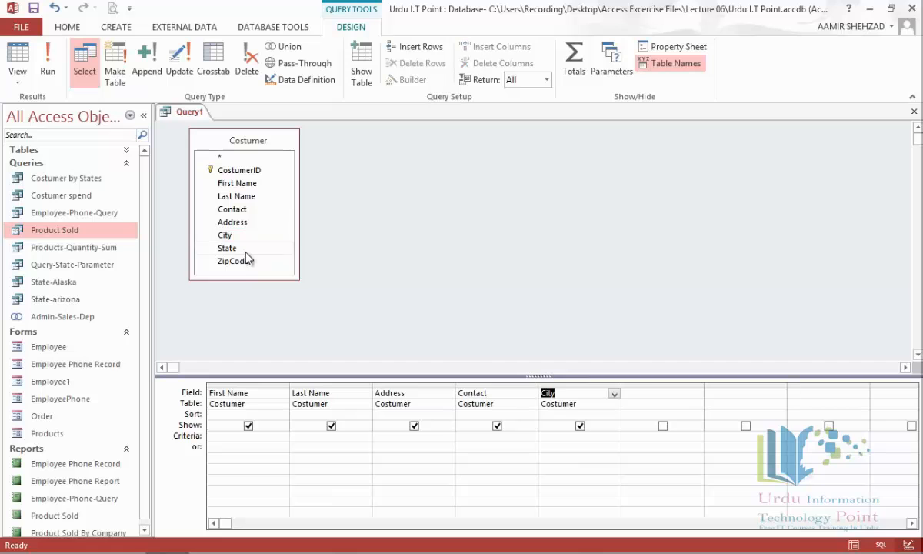
double_click(246, 249)
click(249, 263)
double_click(250, 262)
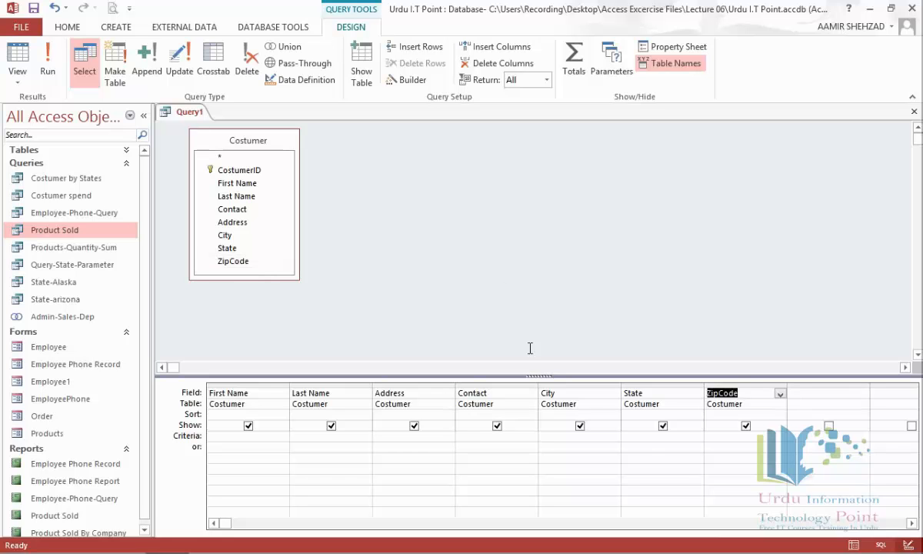
Give the State field the parameter criterion [enter the state abbr], test the query with ca, and return to design view.
click(632, 436)
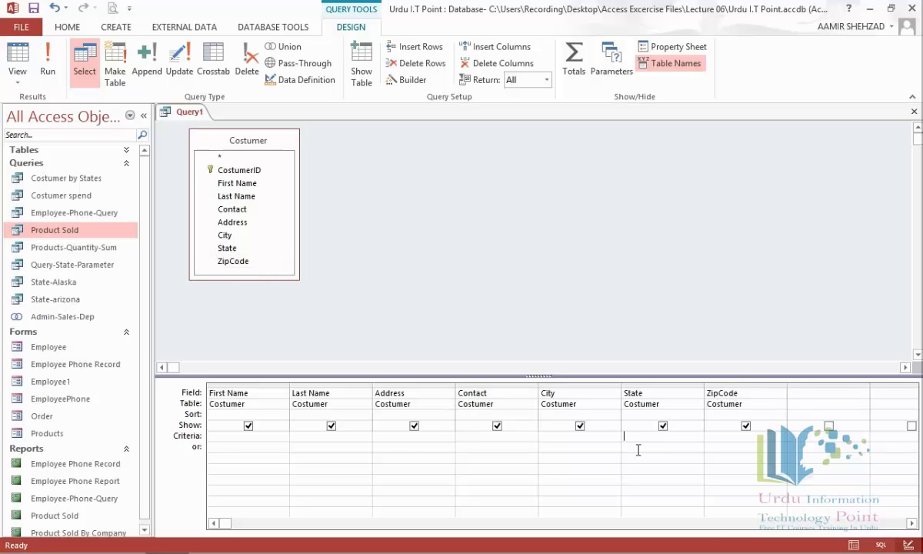
text([enter the state abbr])
click(27, 59)
text(ca)
key(Return)
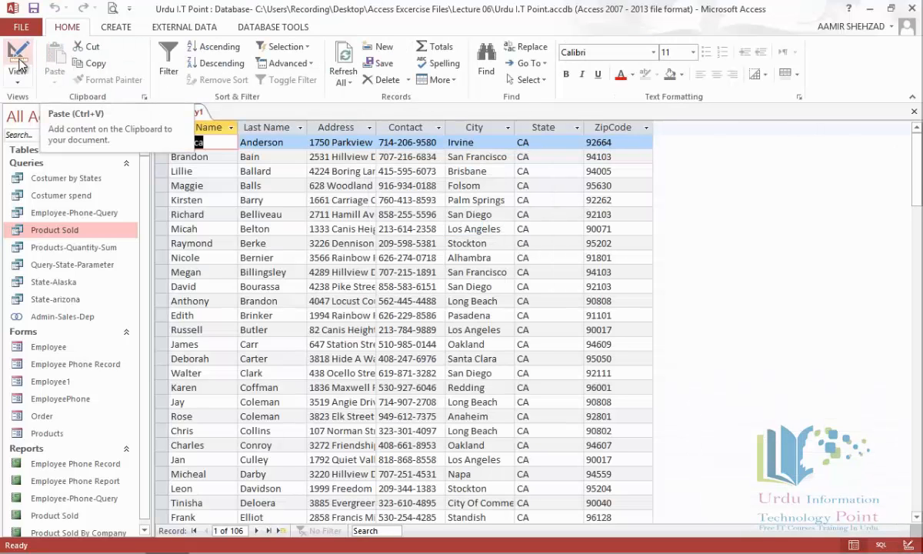
click(20, 66)
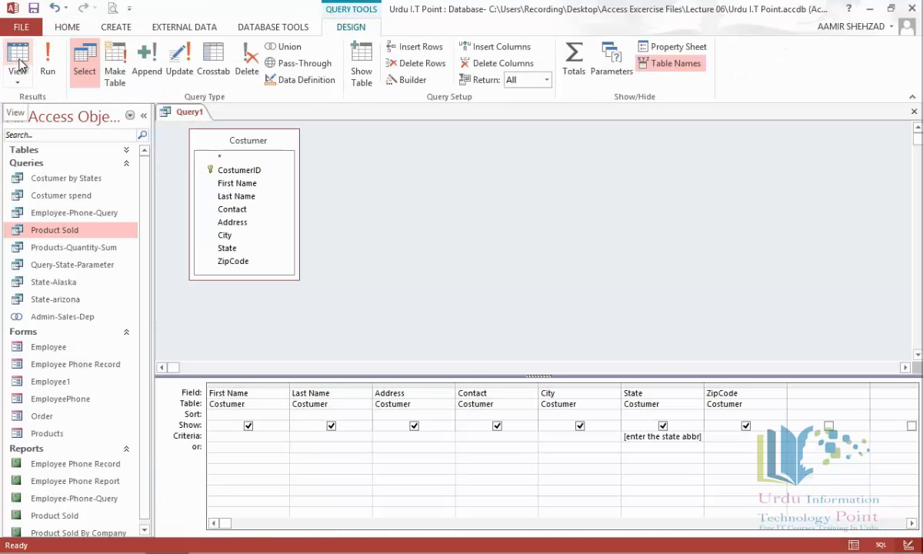
Close the query and save it as Costumer by States, replacing the existing query of that name.
right_click(183, 112)
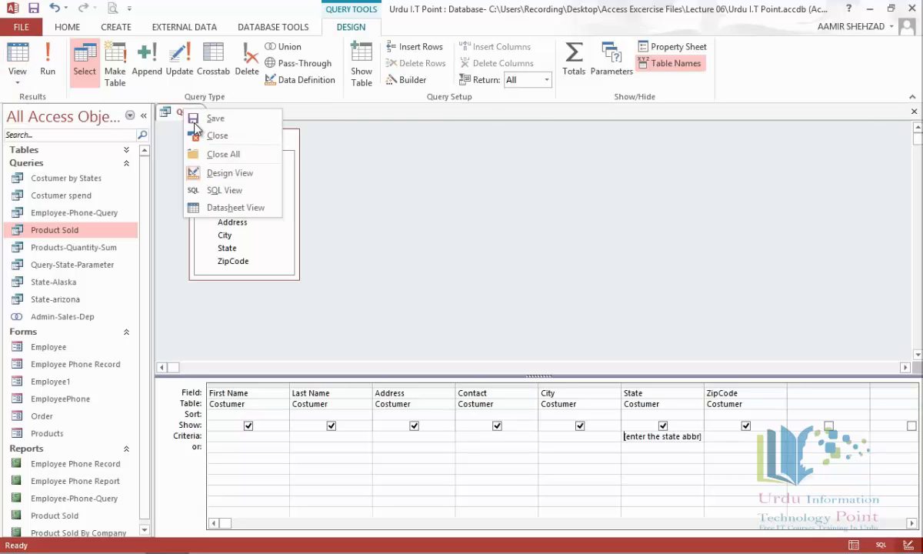
click(205, 136)
click(425, 327)
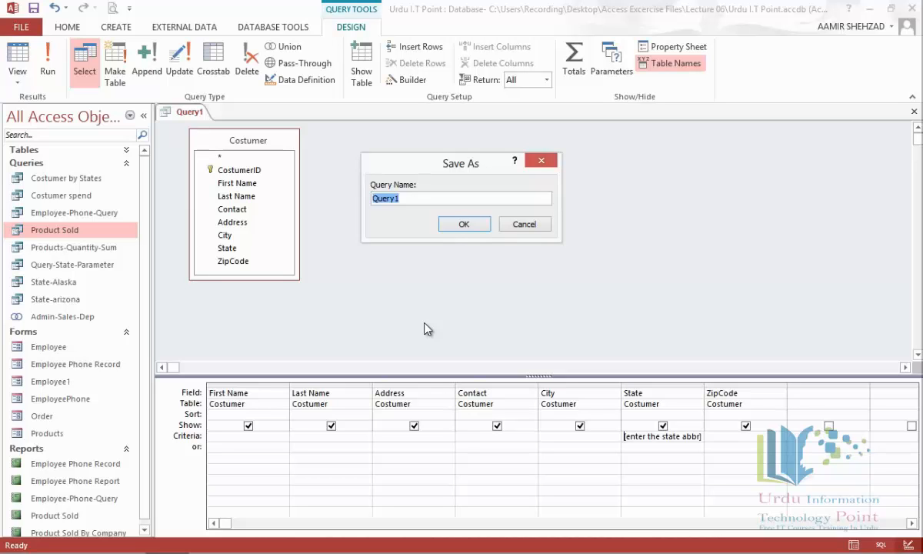
text(Costumbe)
key(BackSpace)
key(BackSpace)
key(BackSpace)
text(er by States)
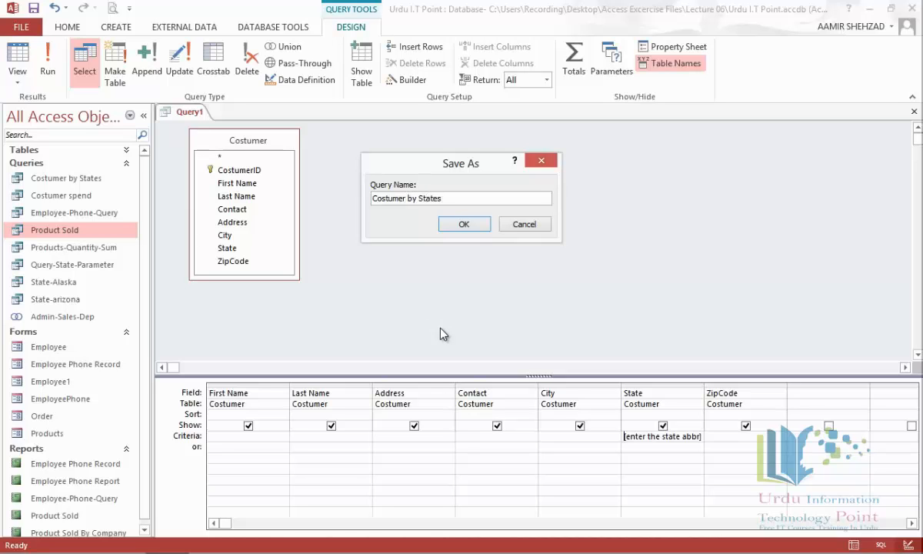
click(464, 231)
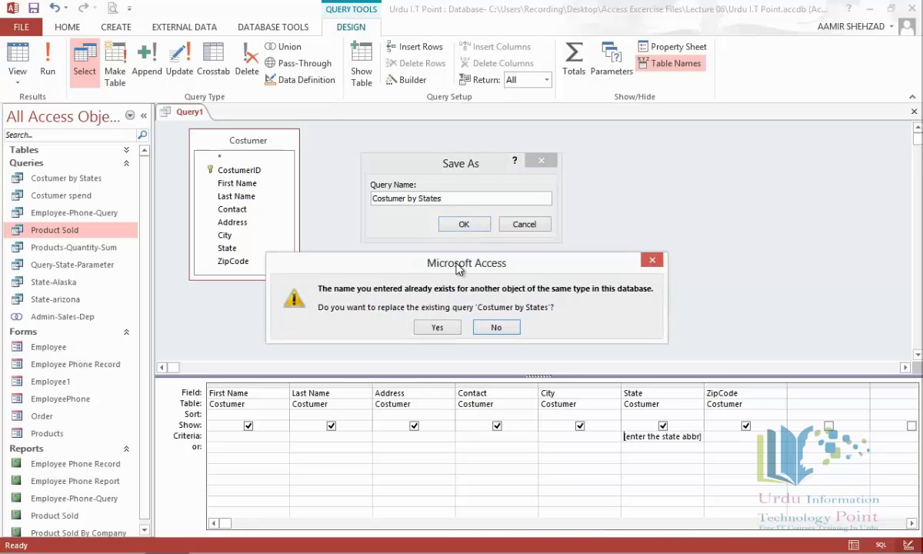
click(447, 328)
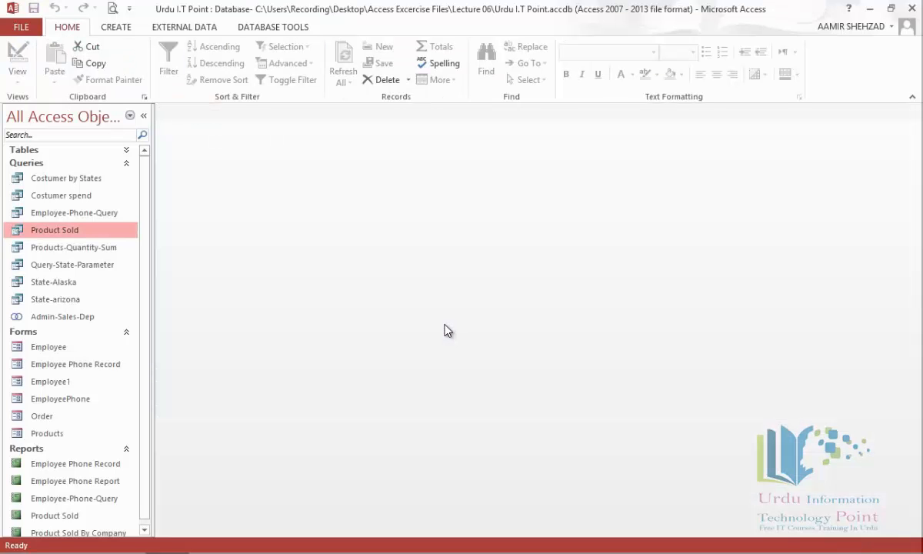
Run the Costumer by States query with pk as the state abbreviation, then close its results.
double_click(89, 182)
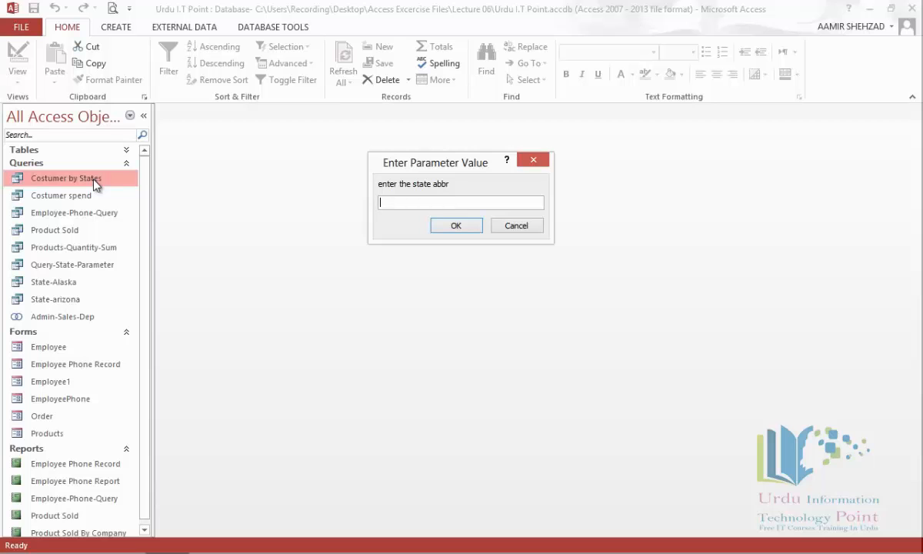
text(c)
key(BackSpace)
text(pk)
key(Return)
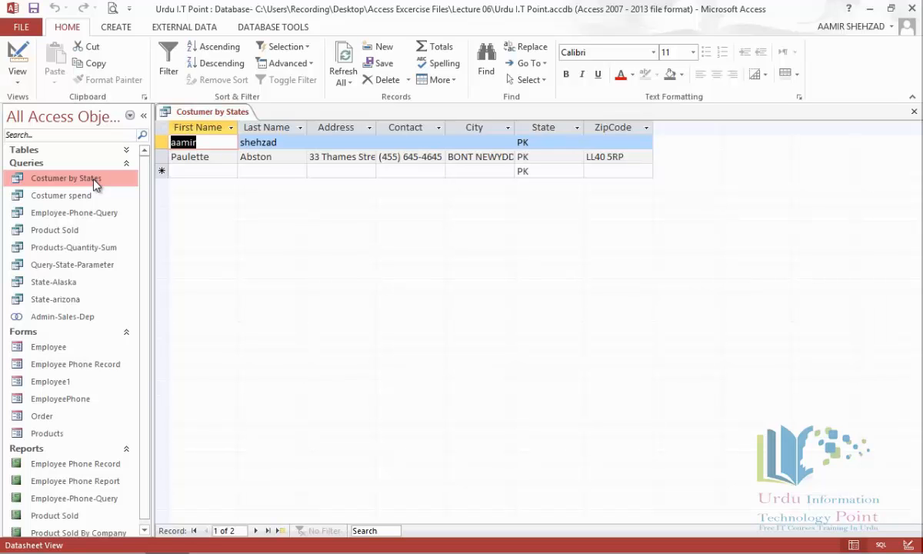
right_click(232, 113)
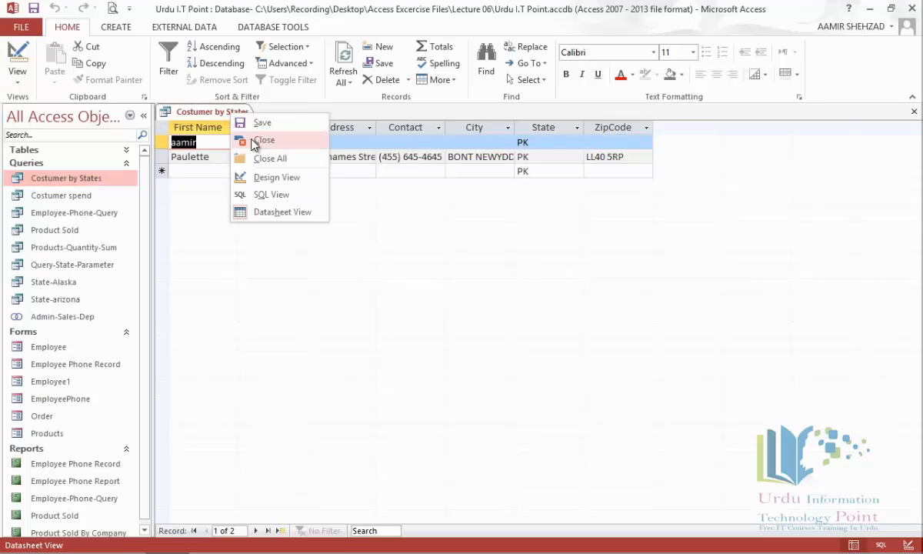
click(257, 141)
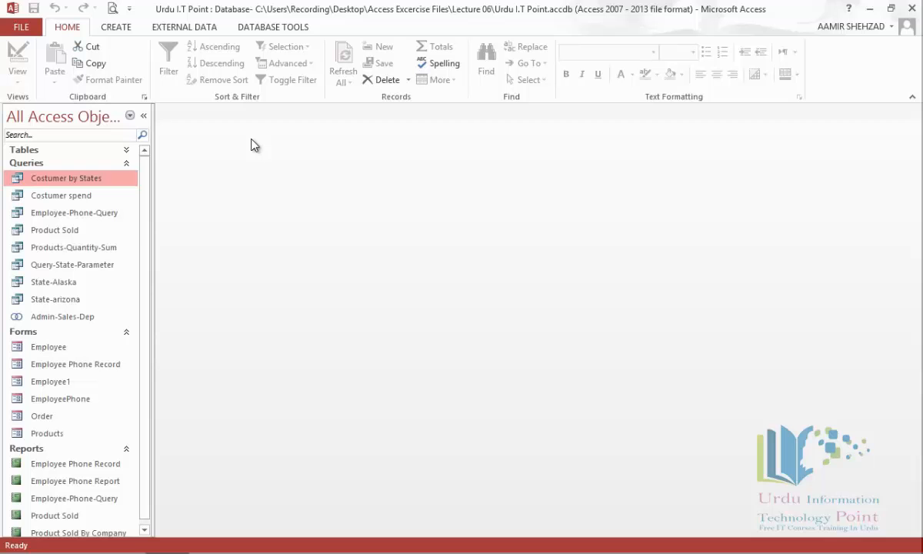
Start a label report from the Costumer by States query, using Avery C2160 labels and light italic Arial 8 text without underline.
click(116, 29)
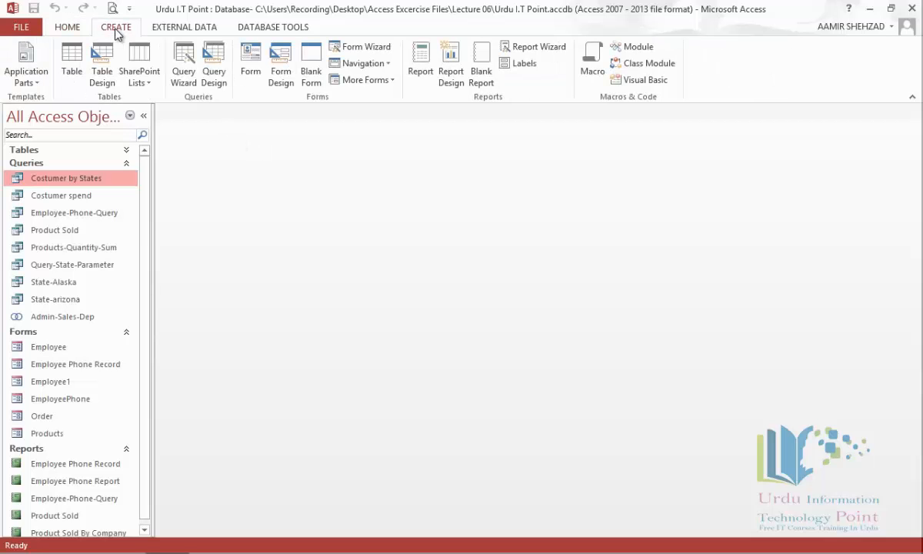
click(525, 65)
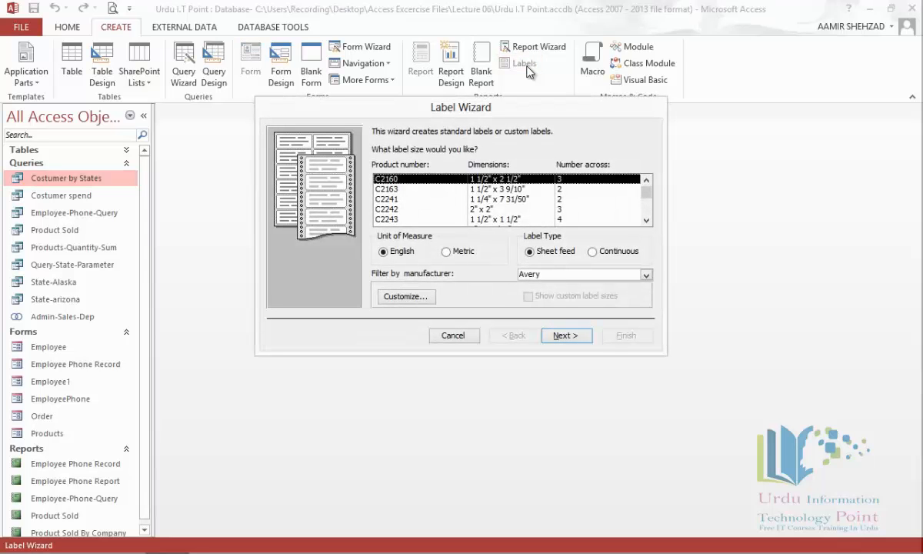
click(418, 298)
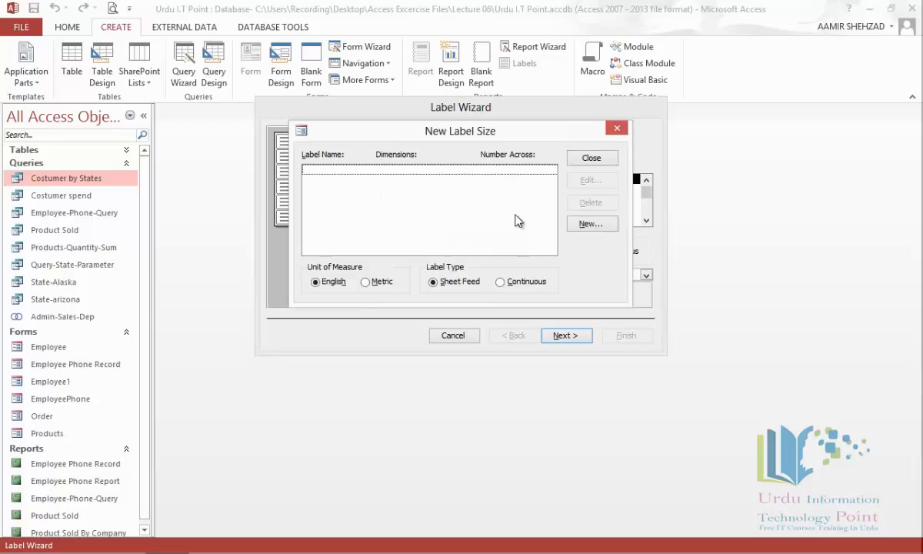
click(585, 161)
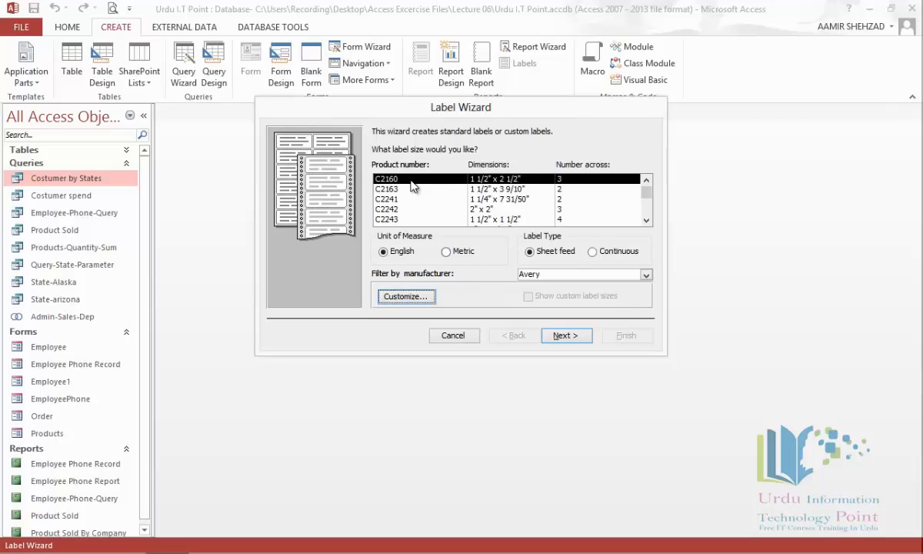
click(565, 344)
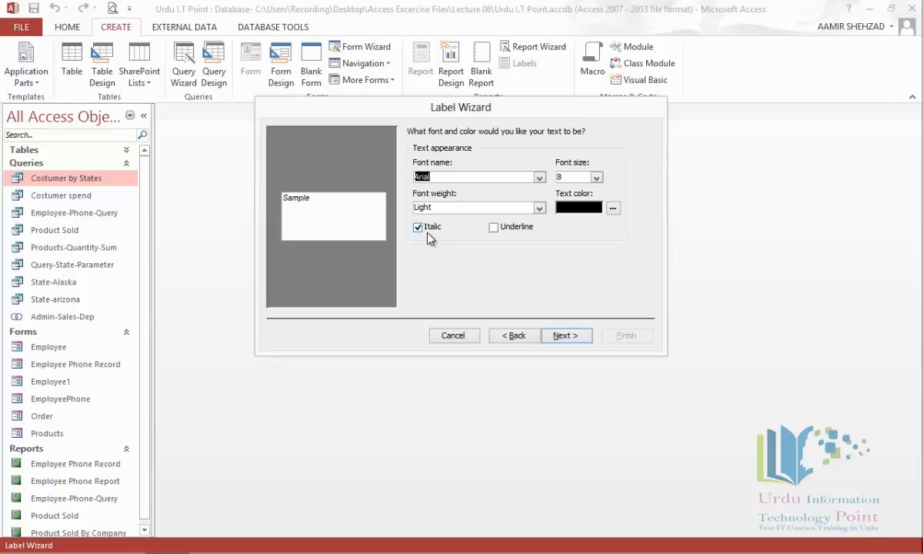
click(496, 228)
click(496, 228)
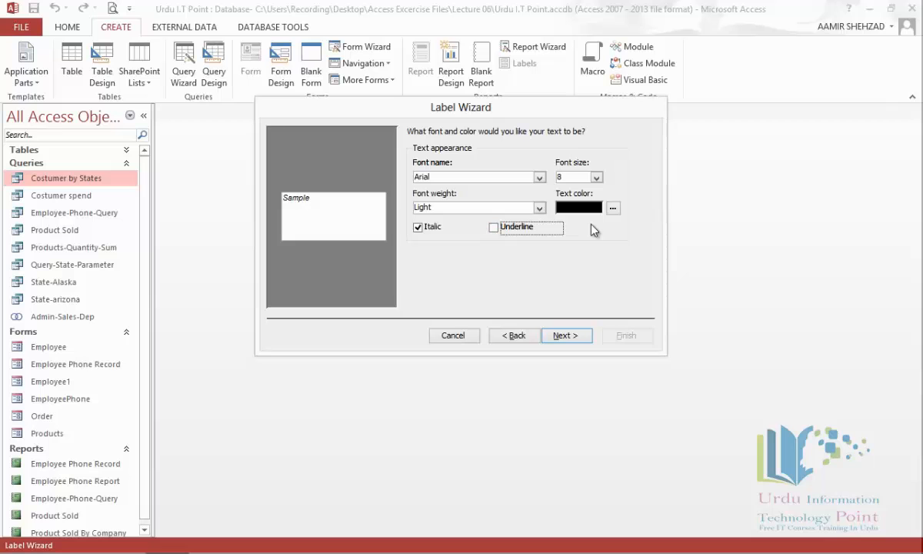
click(559, 338)
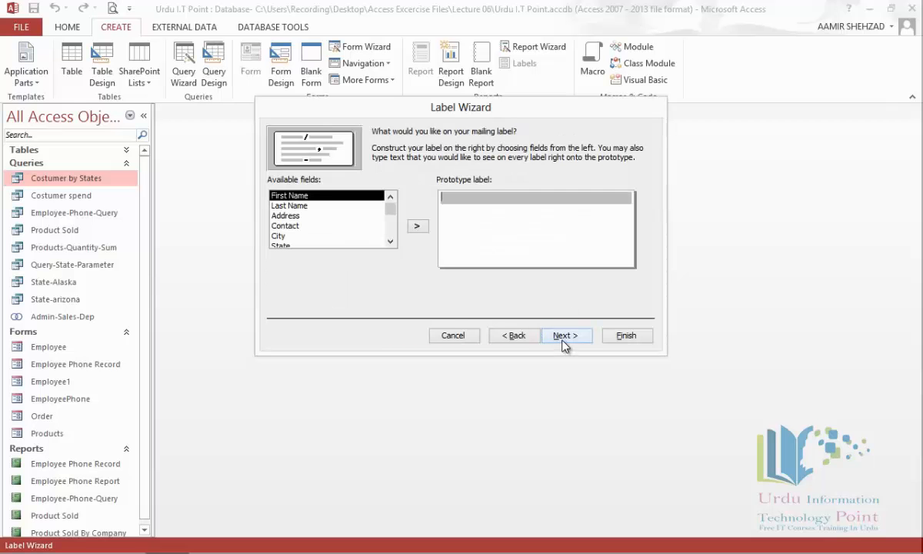
Put First Name and Last Name on the label's first line, separated by a space, and Address on the second.
click(418, 226)
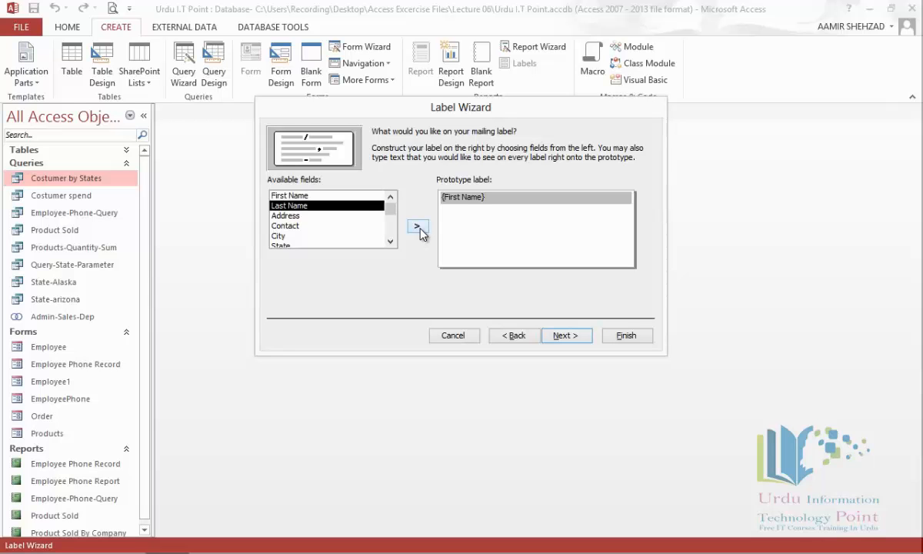
click(418, 226)
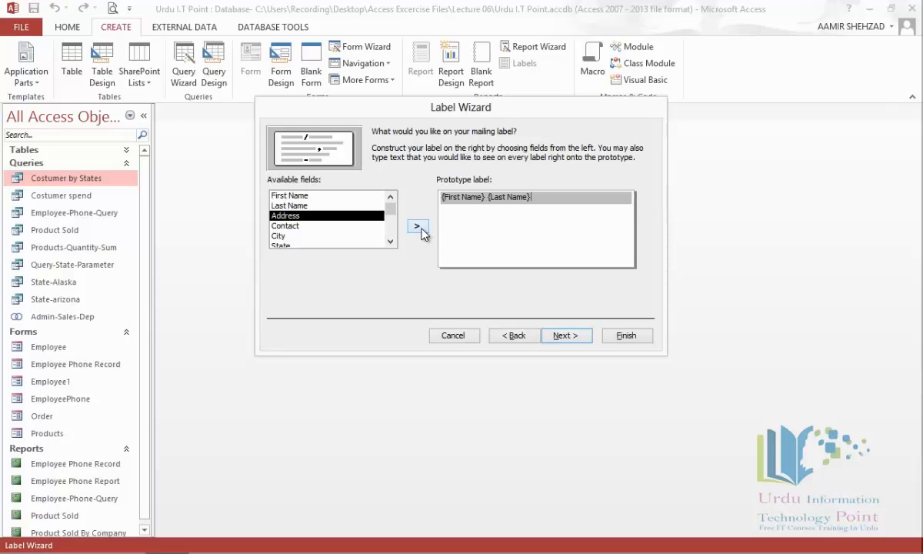
key(Return)
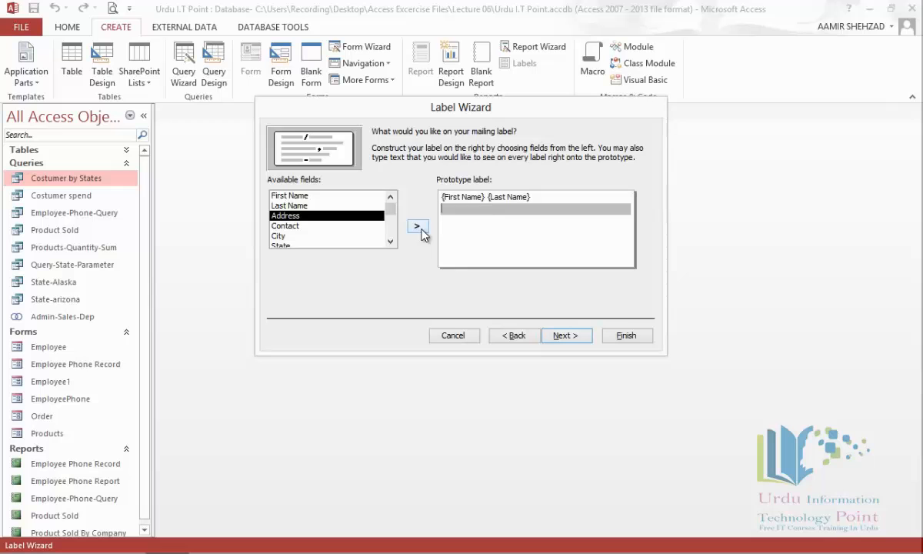
click(422, 229)
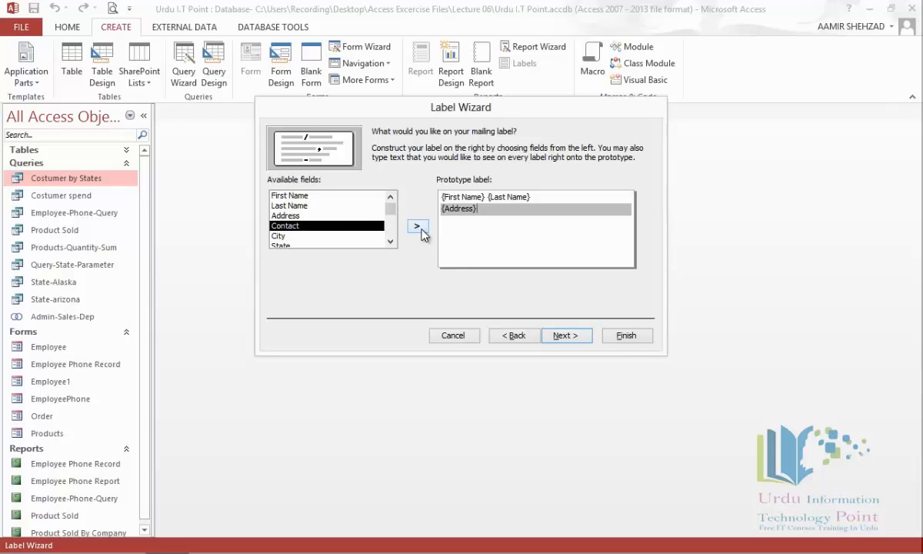
Add City, State and ZipCode as the label's third line and Contact as its fourth line.
key(Return)
click(332, 236)
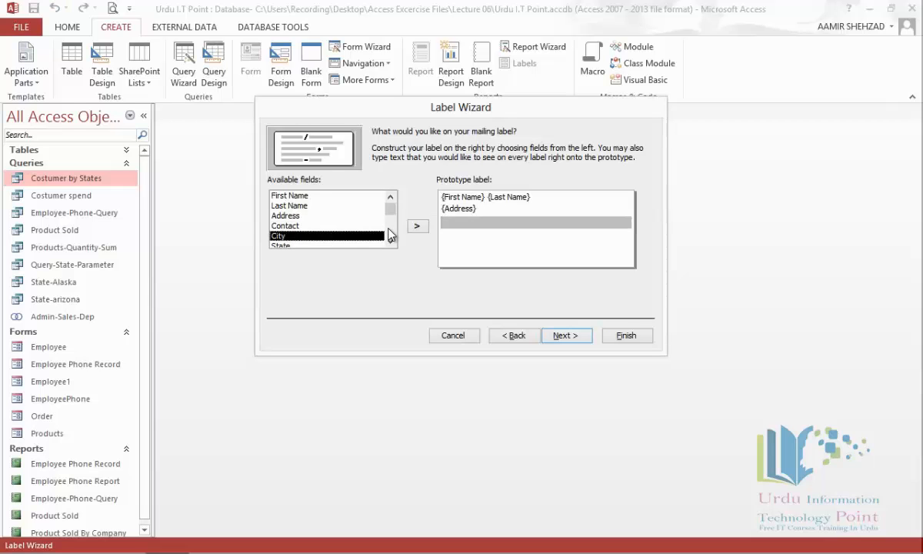
click(417, 226)
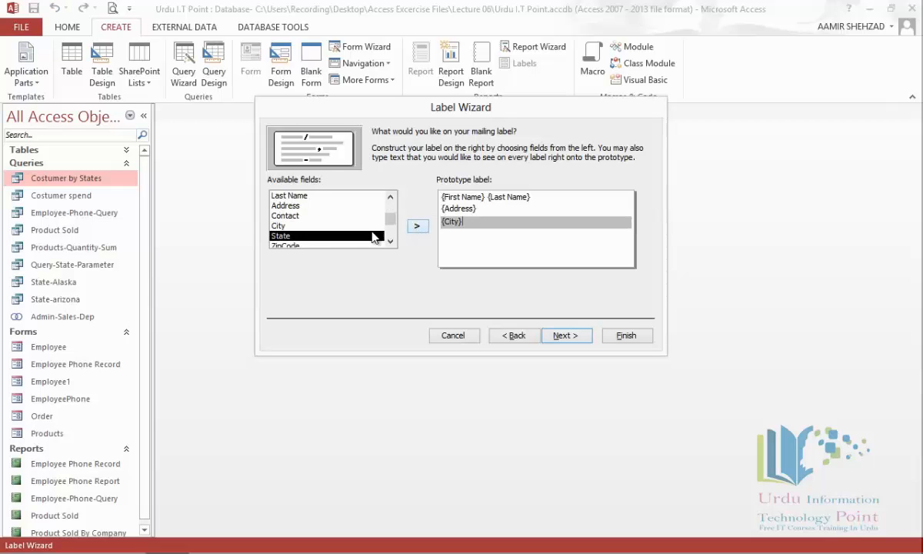
click(416, 230)
click(417, 230)
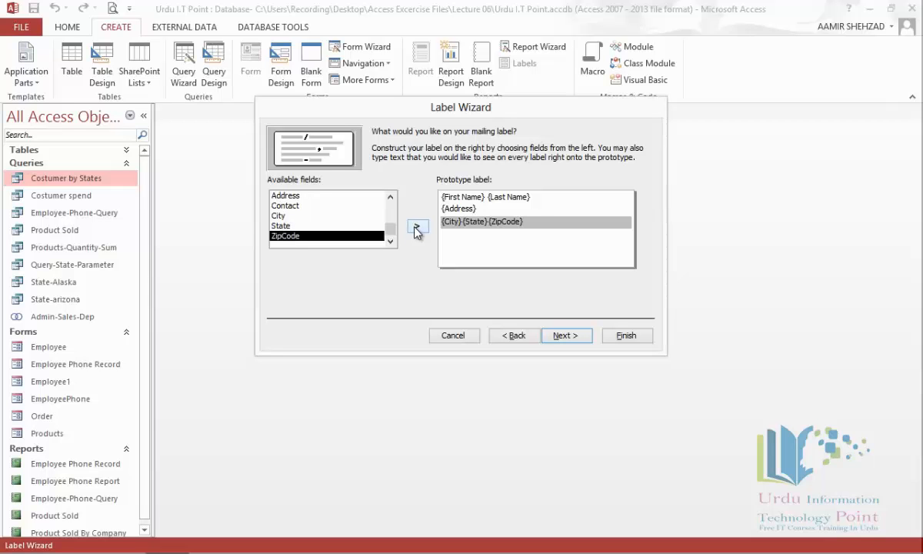
key(Return)
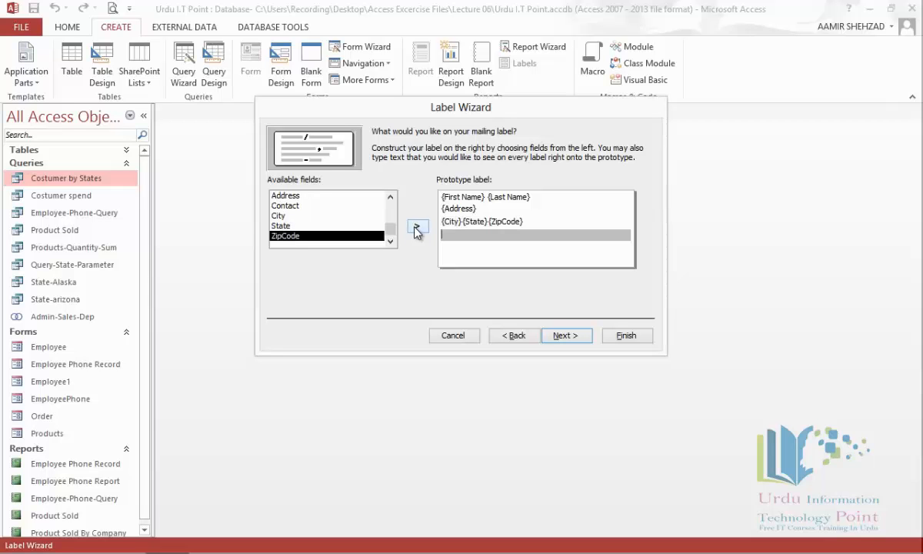
click(342, 205)
click(416, 228)
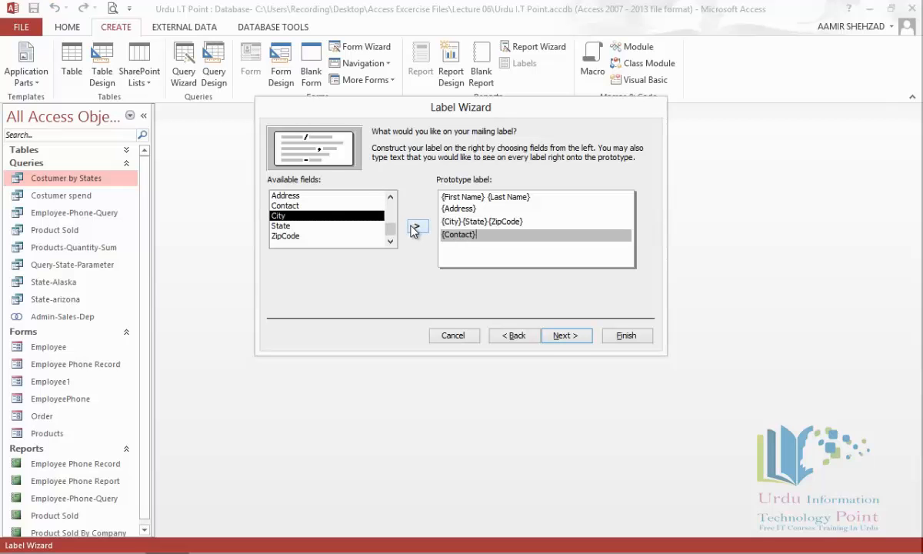
Accept the label layout and sort the labels by First Name.
click(568, 337)
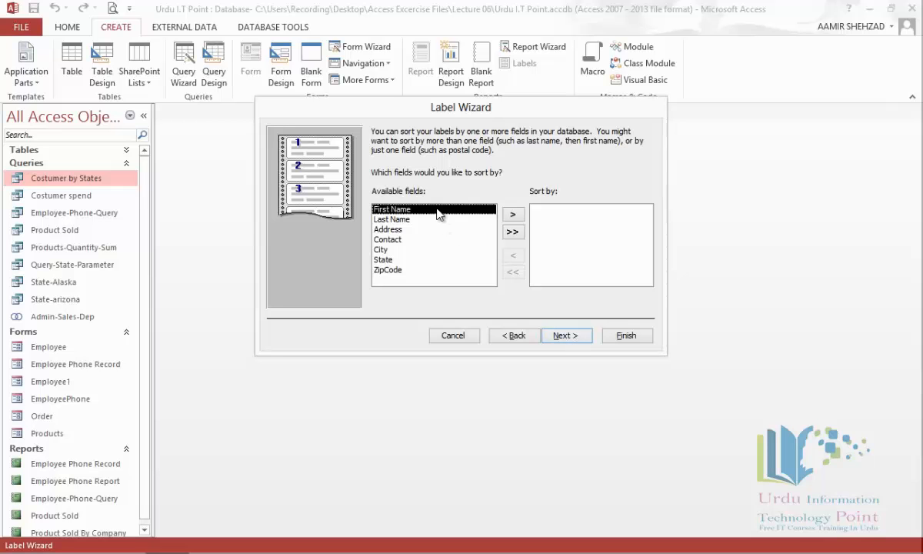
click(513, 215)
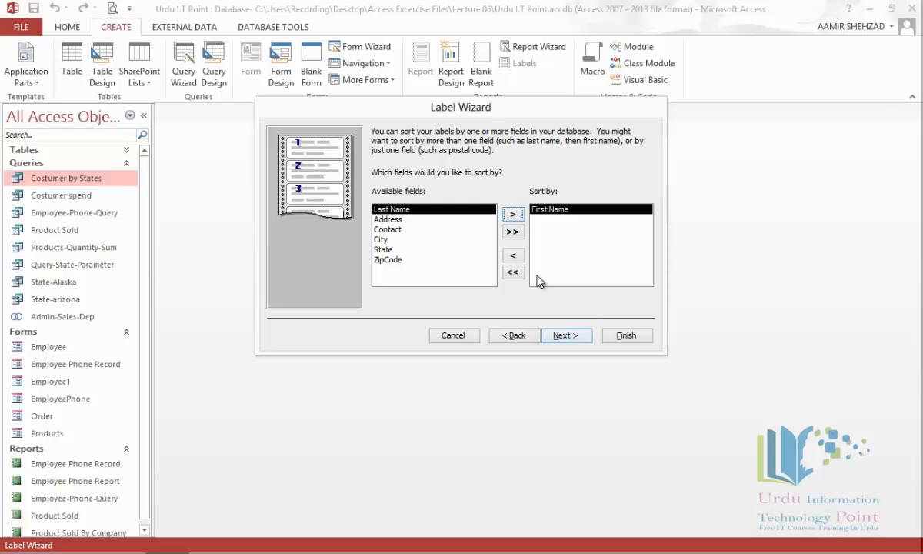
Finish the label report as Labels Costumer by States, previewing the labels as printed for state ca.
click(579, 341)
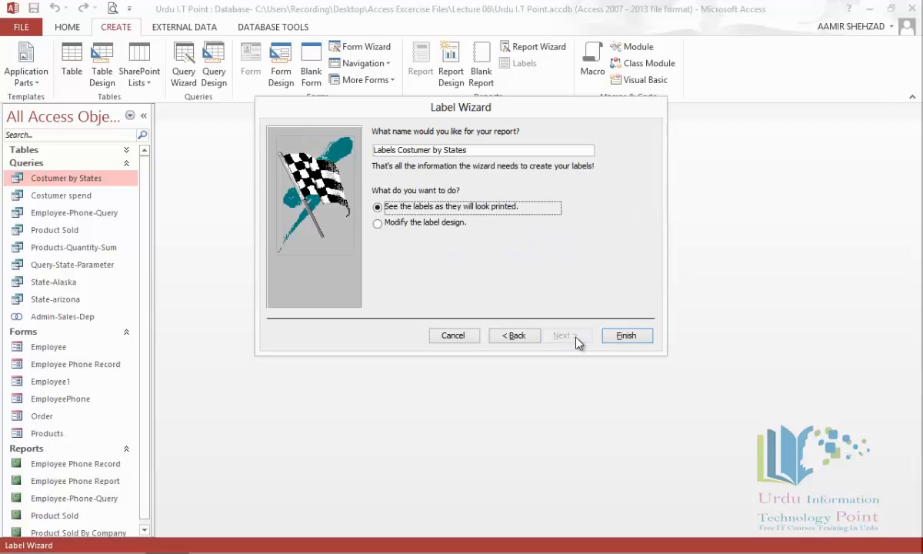
click(616, 335)
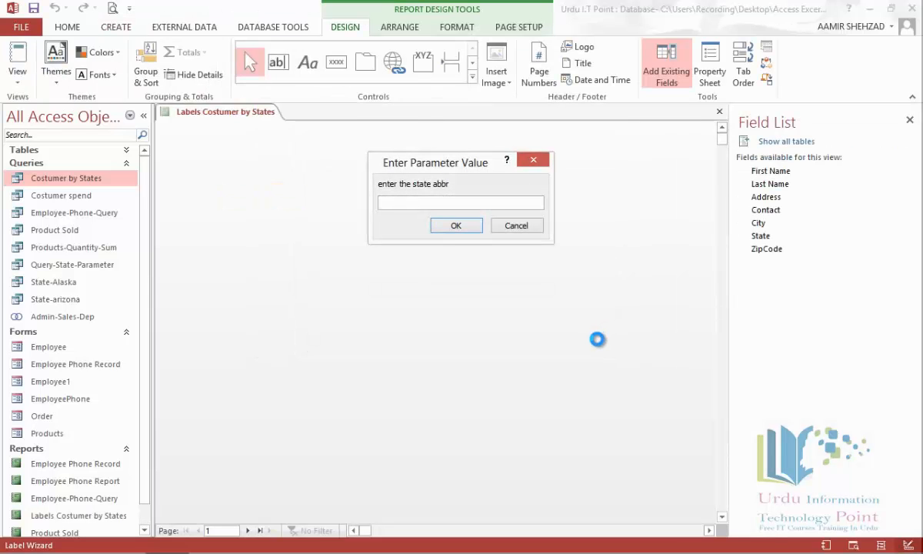
text(ca)
key(Return)
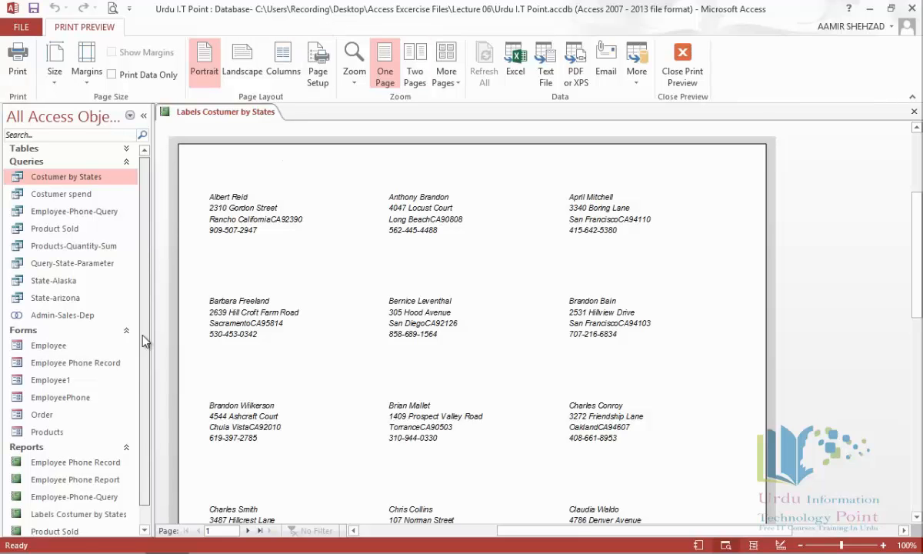
scroll(137, 330, down, 1)
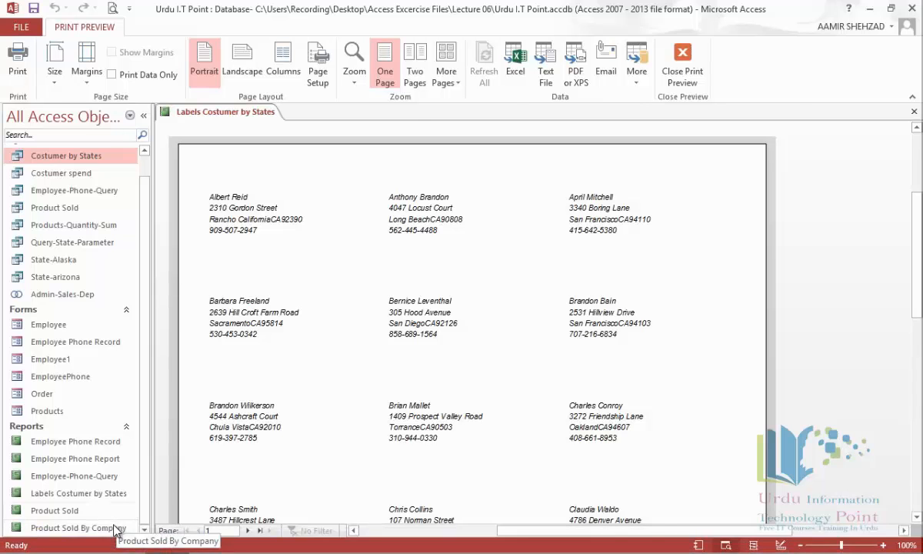
double_click(77, 528)
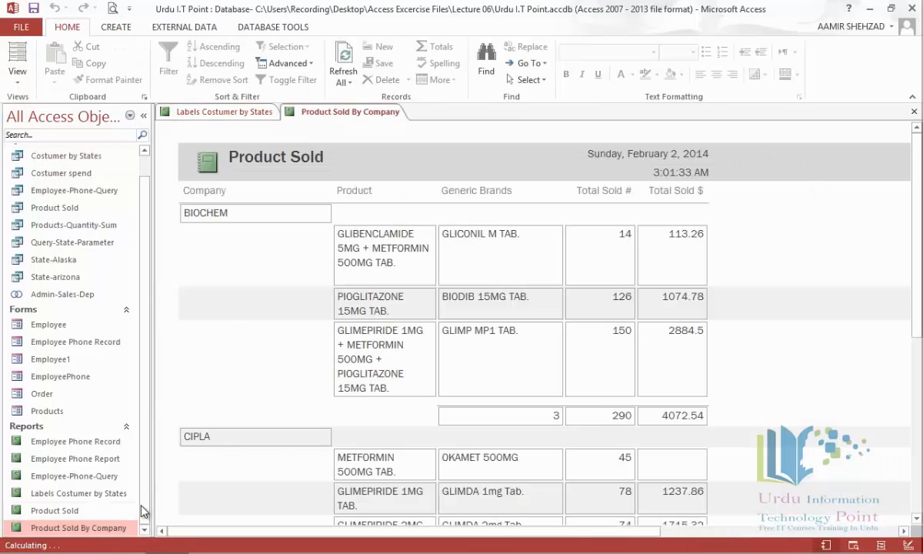
right_click(310, 118)
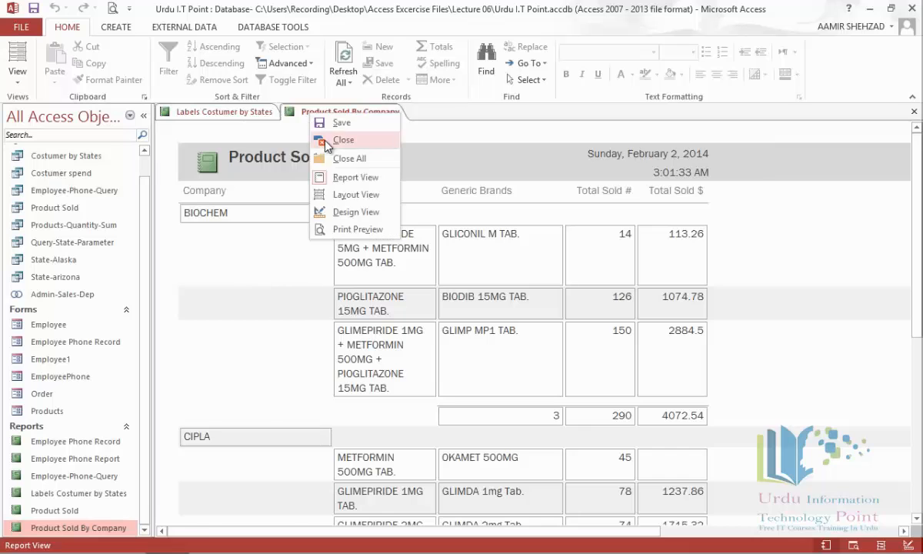
click(311, 140)
Save the Labels Costumer by States report and close it.
right_click(238, 115)
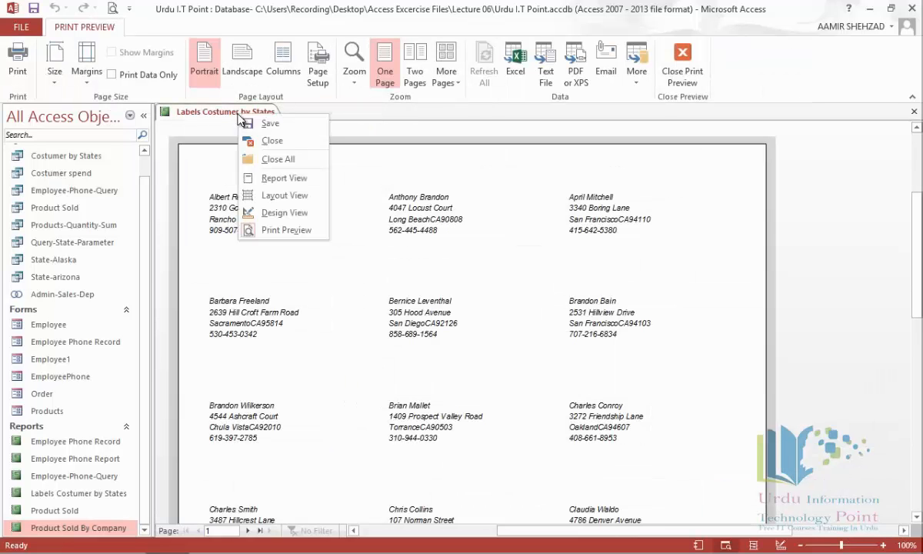
click(247, 125)
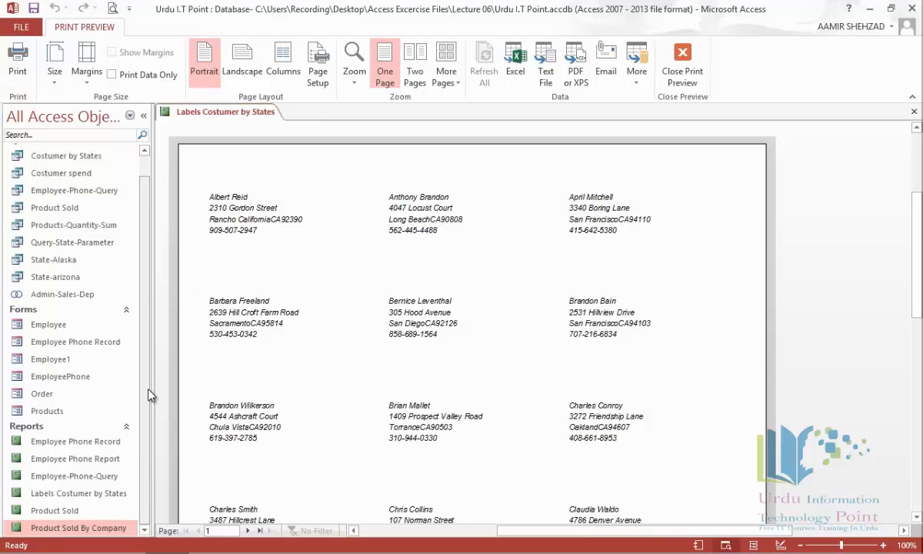
double_click(111, 501)
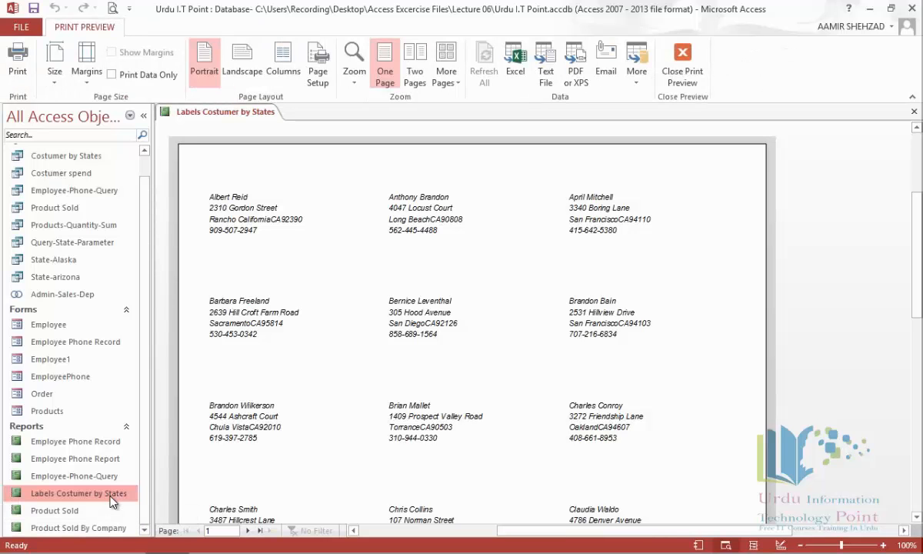
right_click(206, 109)
click(230, 139)
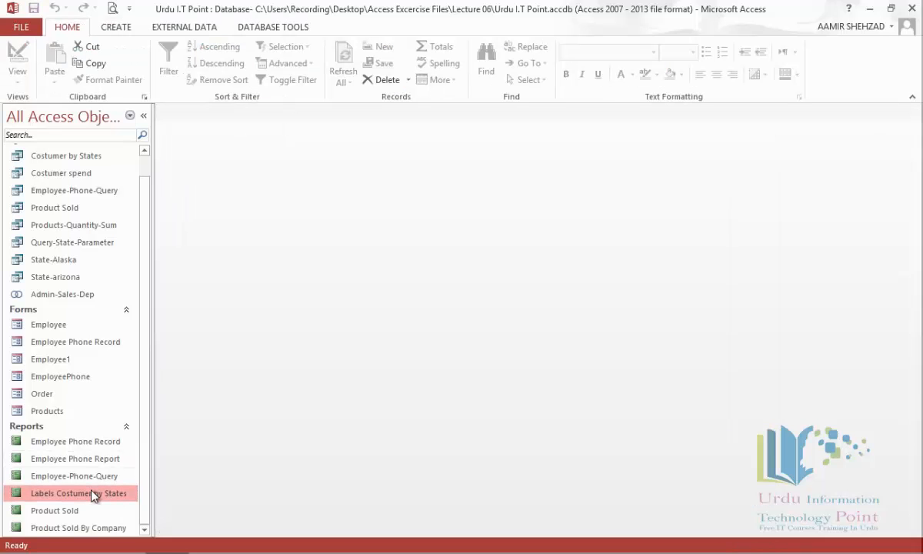
Reopen the Labels Costumer by States report with pk as the state abbreviation.
double_click(93, 494)
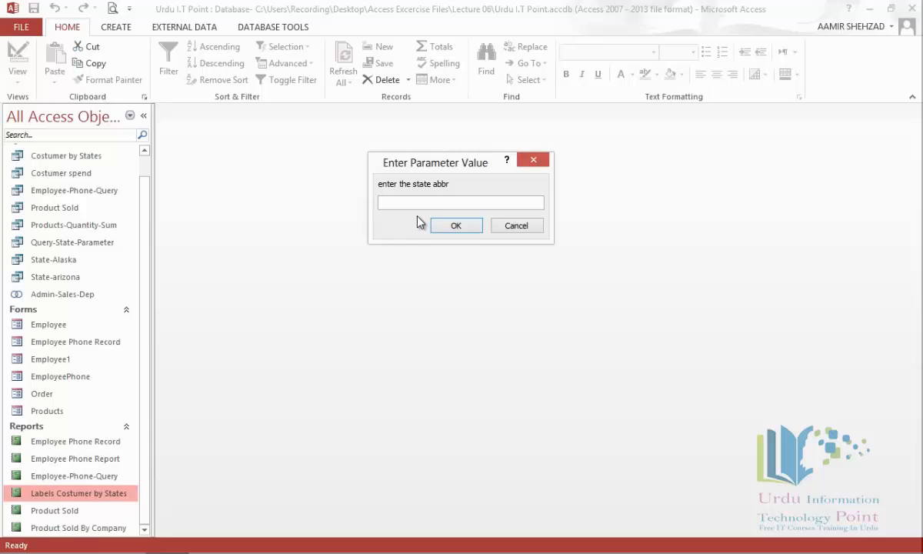
text(pk)
key(Return)
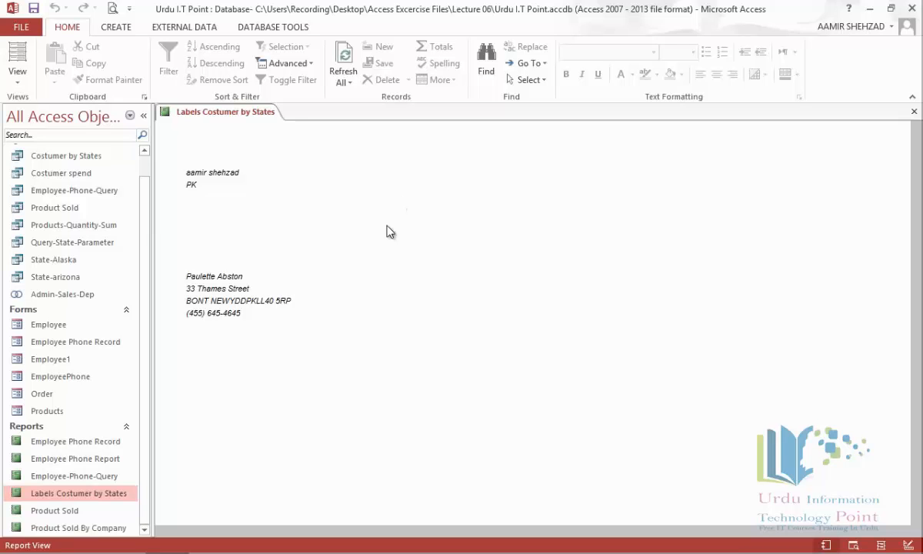
Show the labels report for state pk in Print Preview.
click(13, 30)
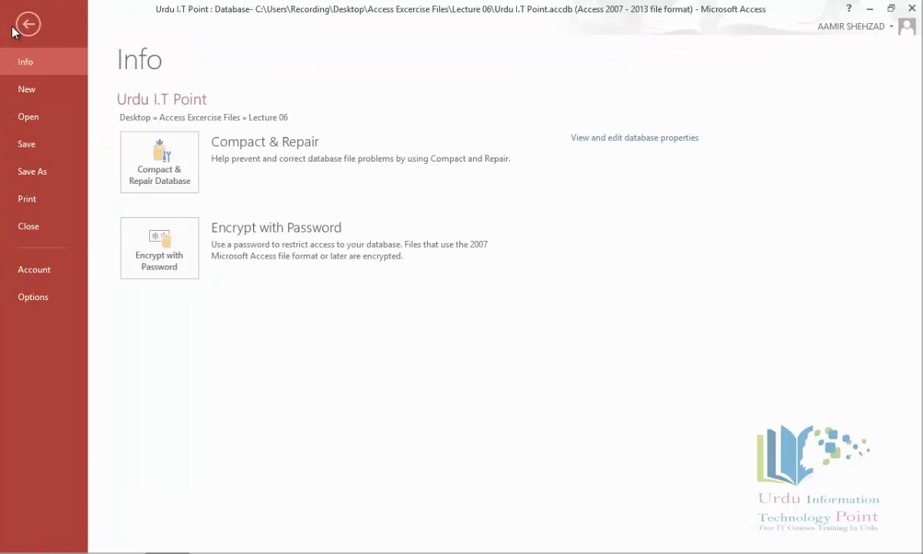
click(54, 194)
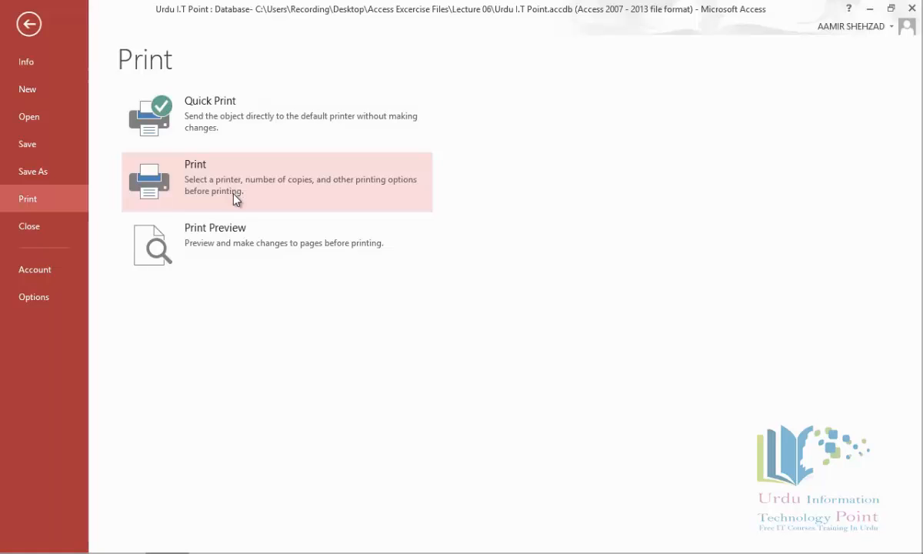
click(238, 257)
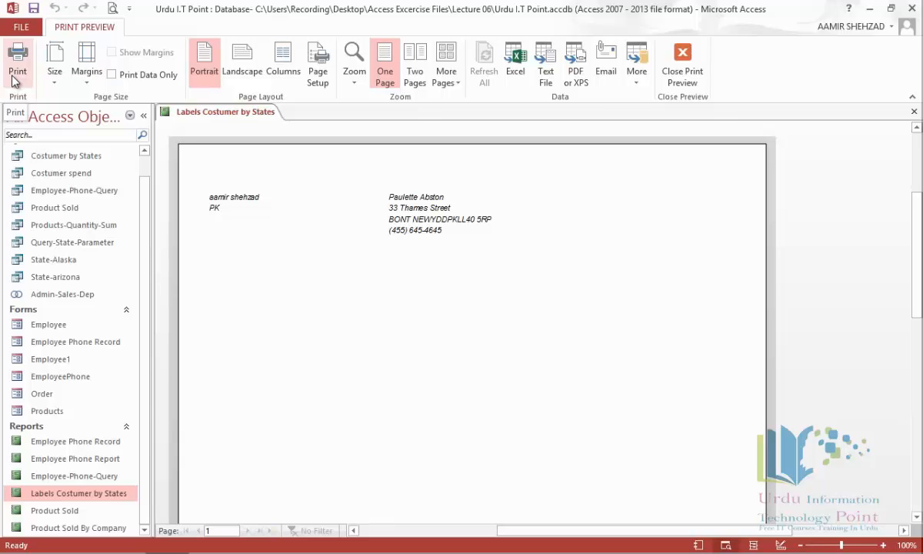
Review the paper sizes, margin presets and the one-page, two-page and multi-page views of the labels, and close the print preview.
click(59, 80)
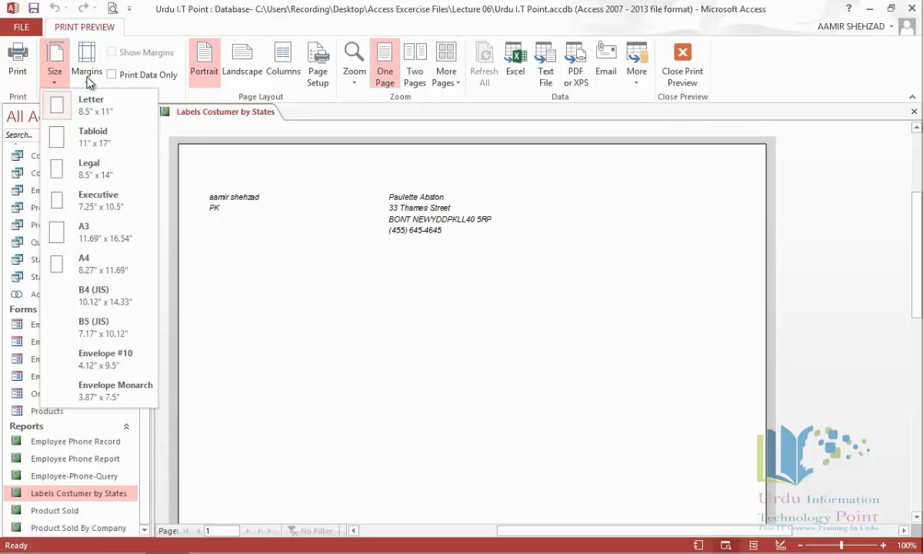
click(86, 78)
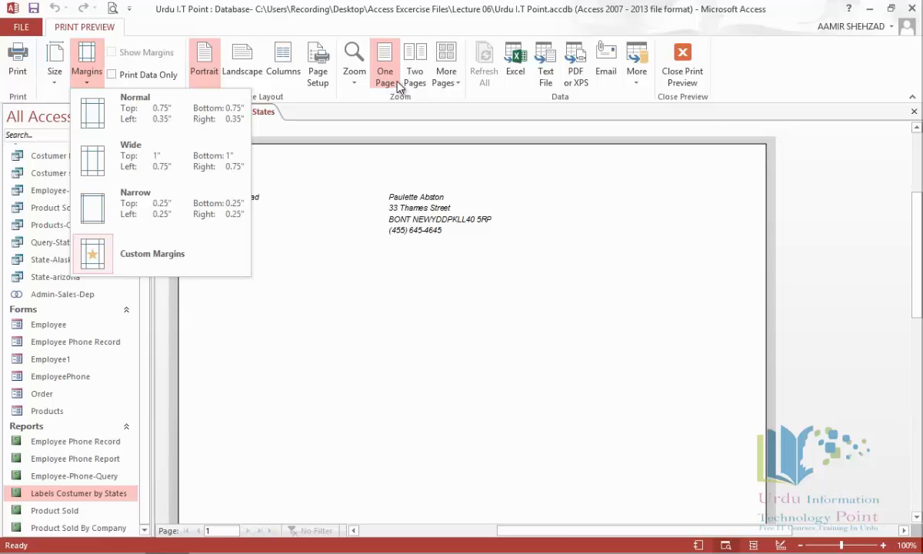
click(377, 69)
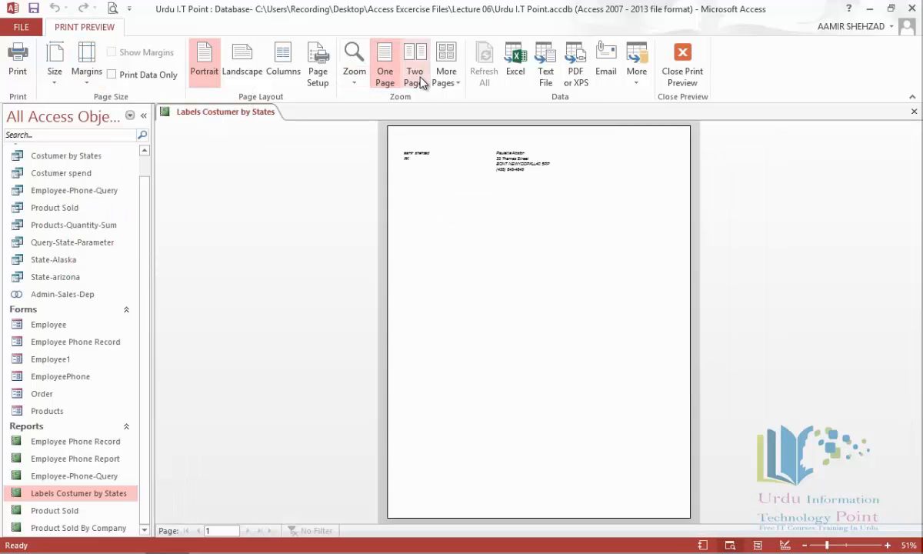
click(419, 81)
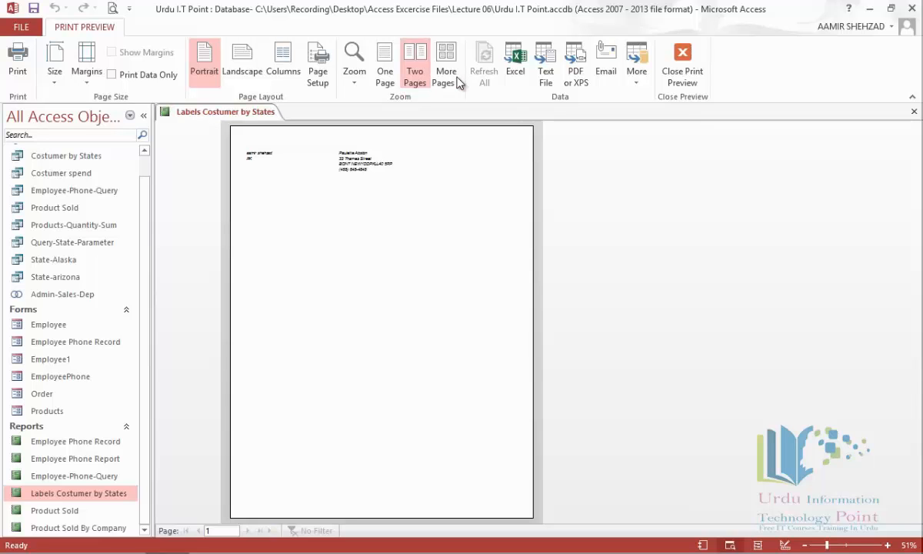
click(454, 81)
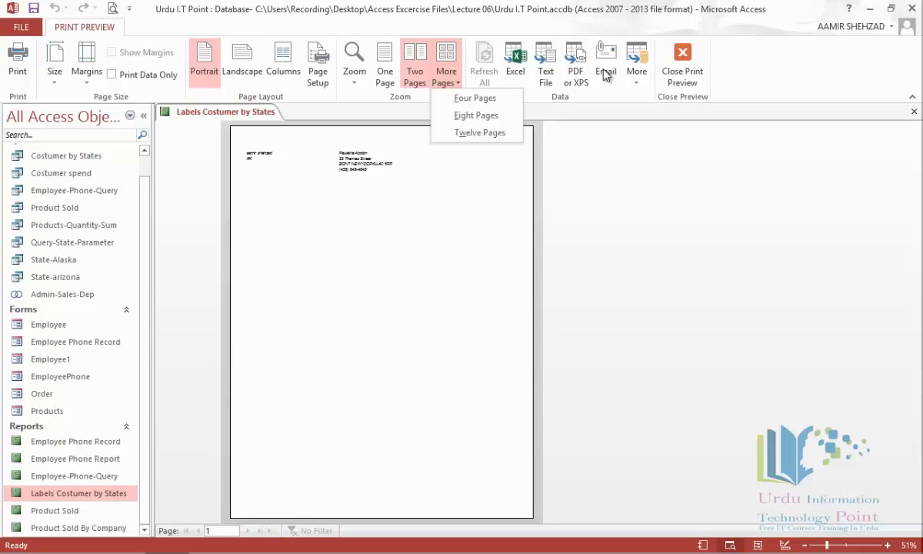
click(683, 79)
click(683, 79)
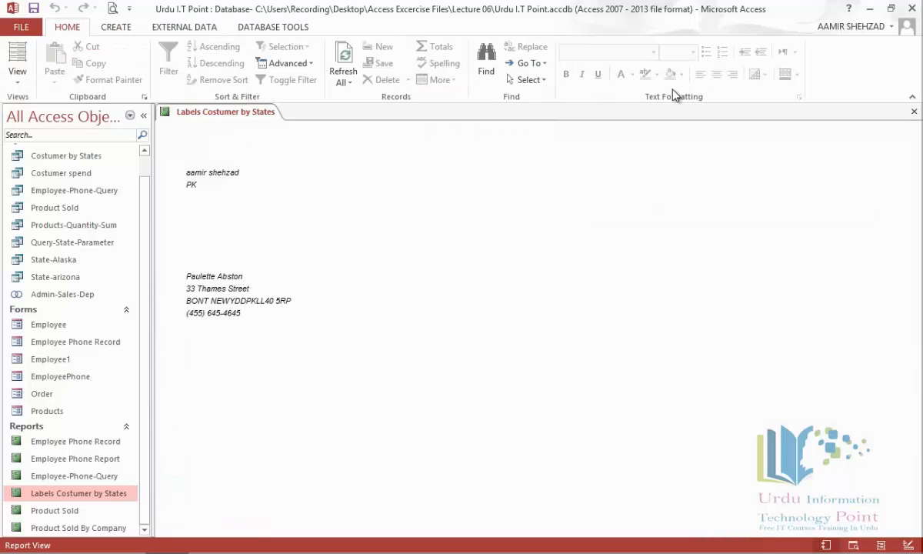